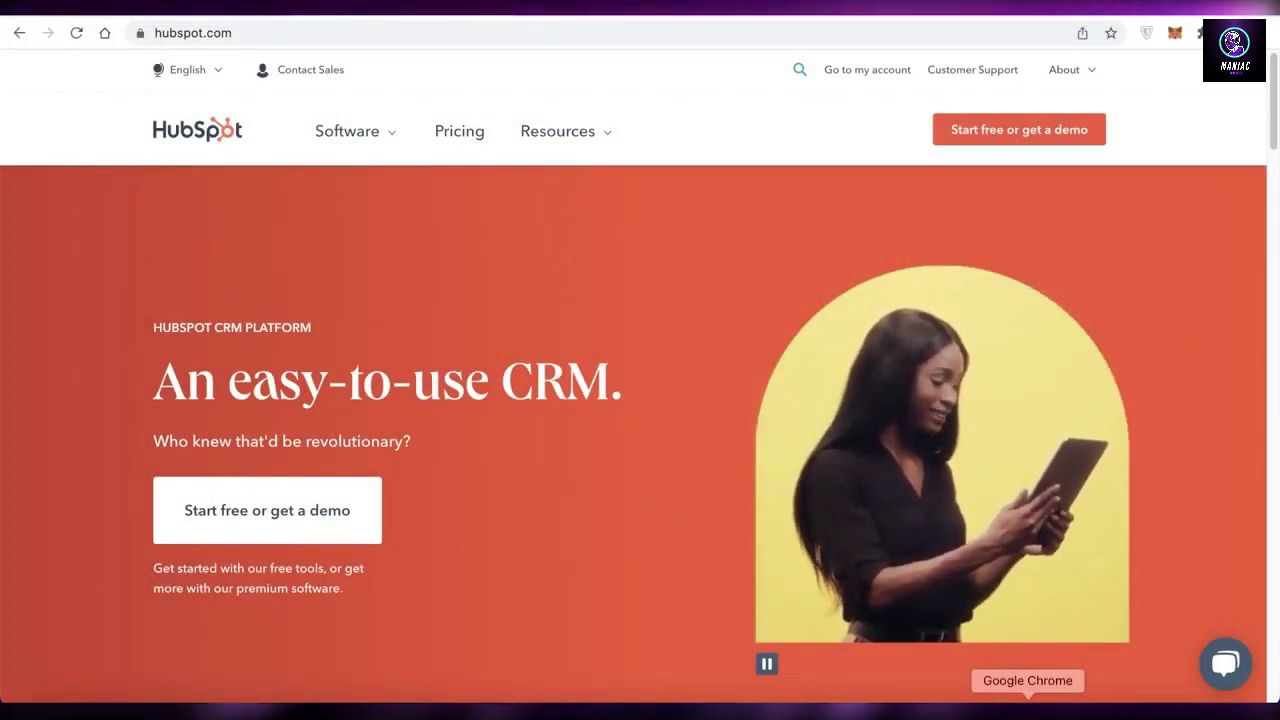
Open the Free HubSpot CRM product page from the HubSpot home page.
scroll(929, 529, down, 1)
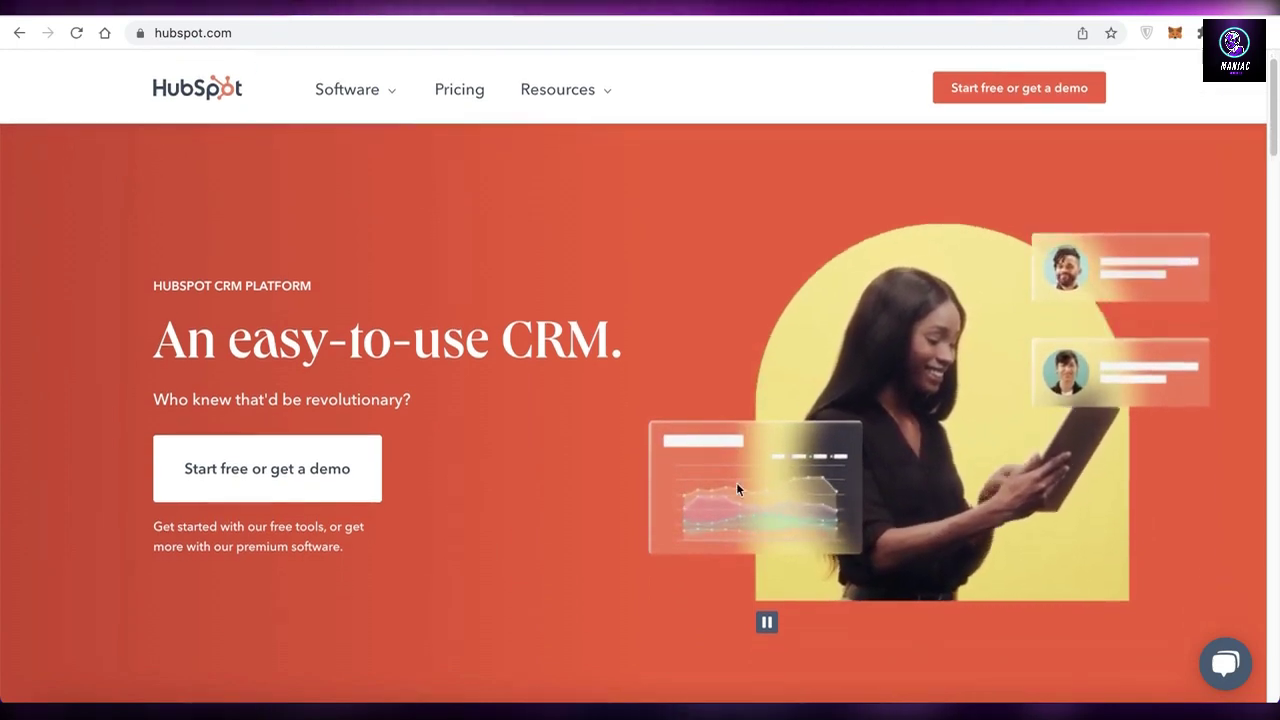
scroll(394, 409, up, 2)
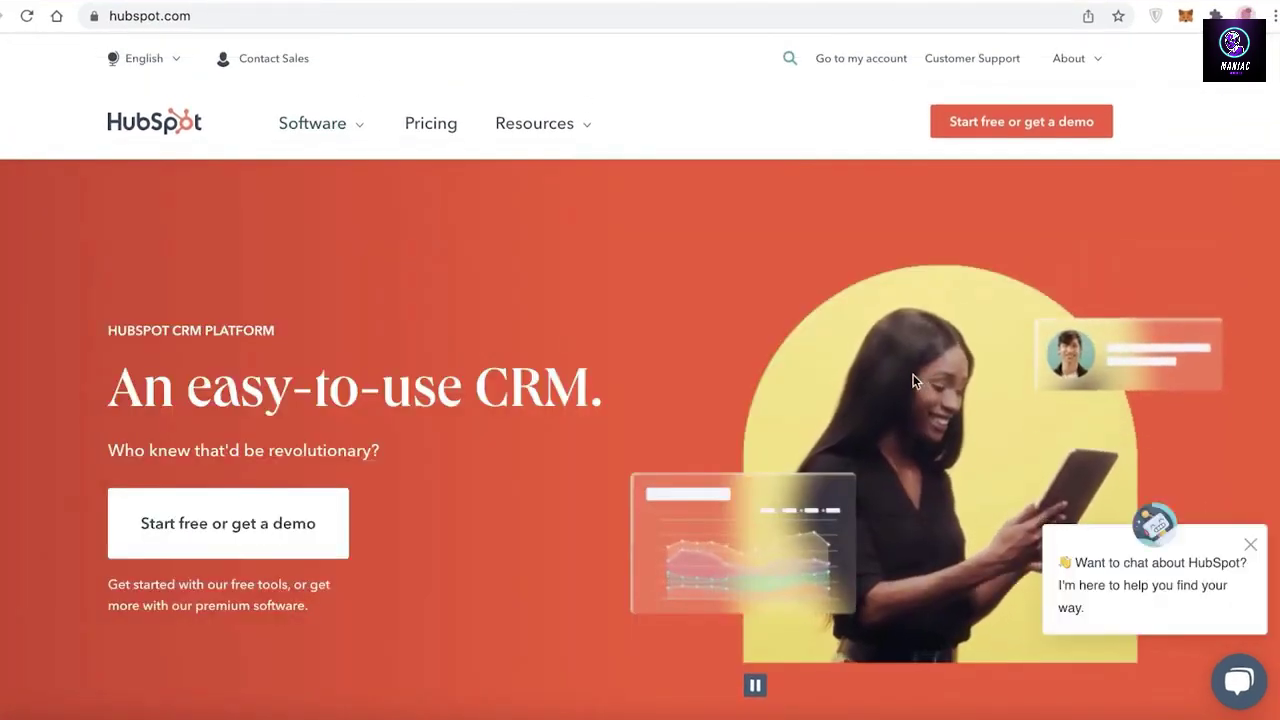
mouse_move(325, 123)
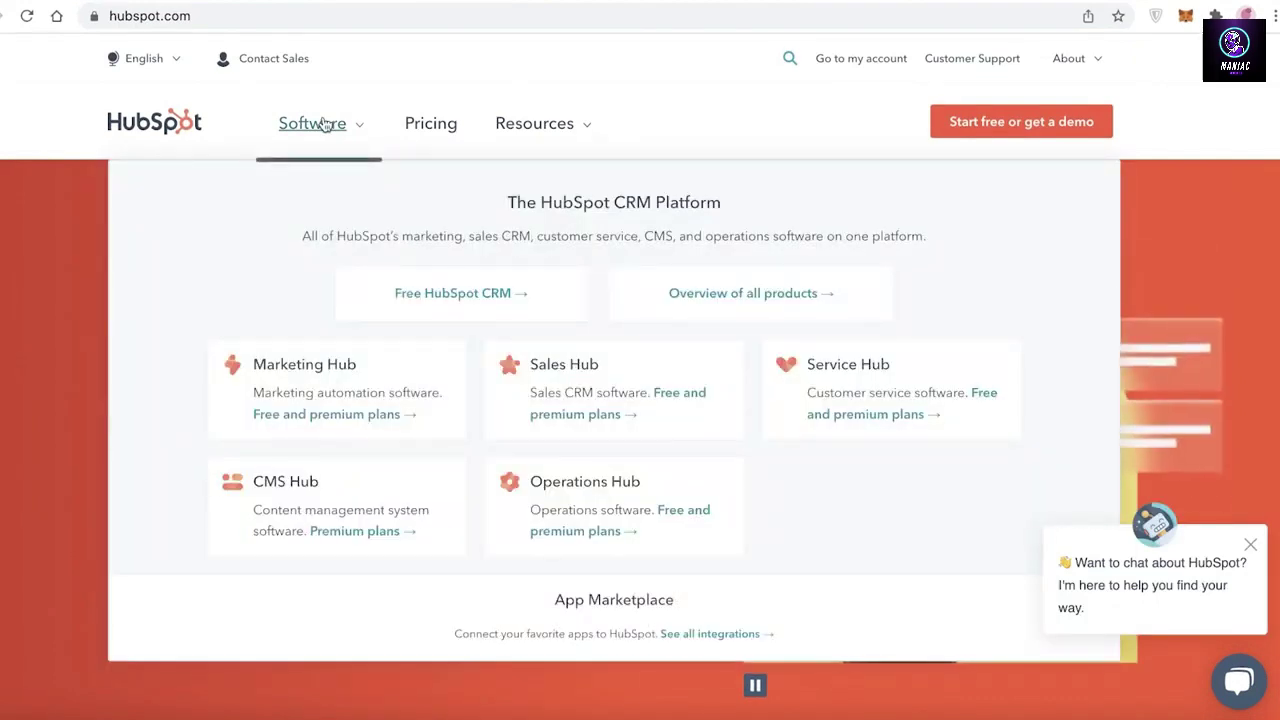
click(440, 304)
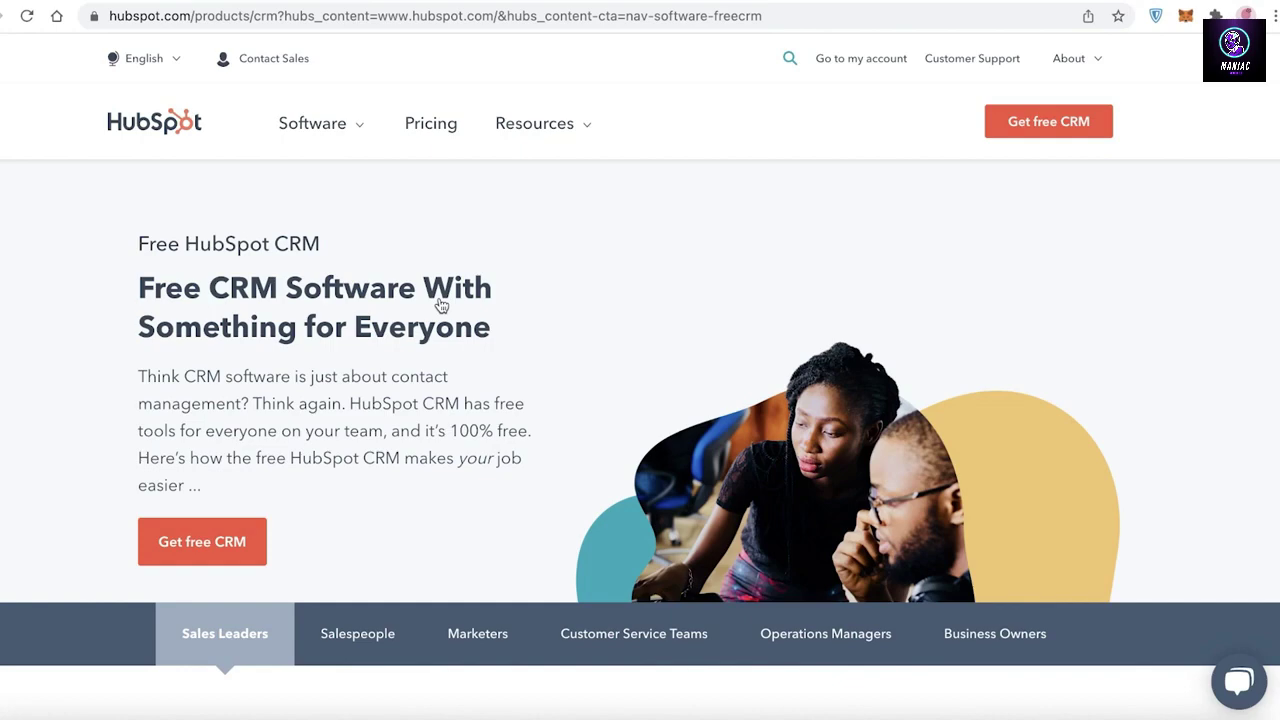
Read through the Free HubSpot CRM page, covering the free features, advanced CRM features and sales team tools.
scroll(441, 305, down, 15)
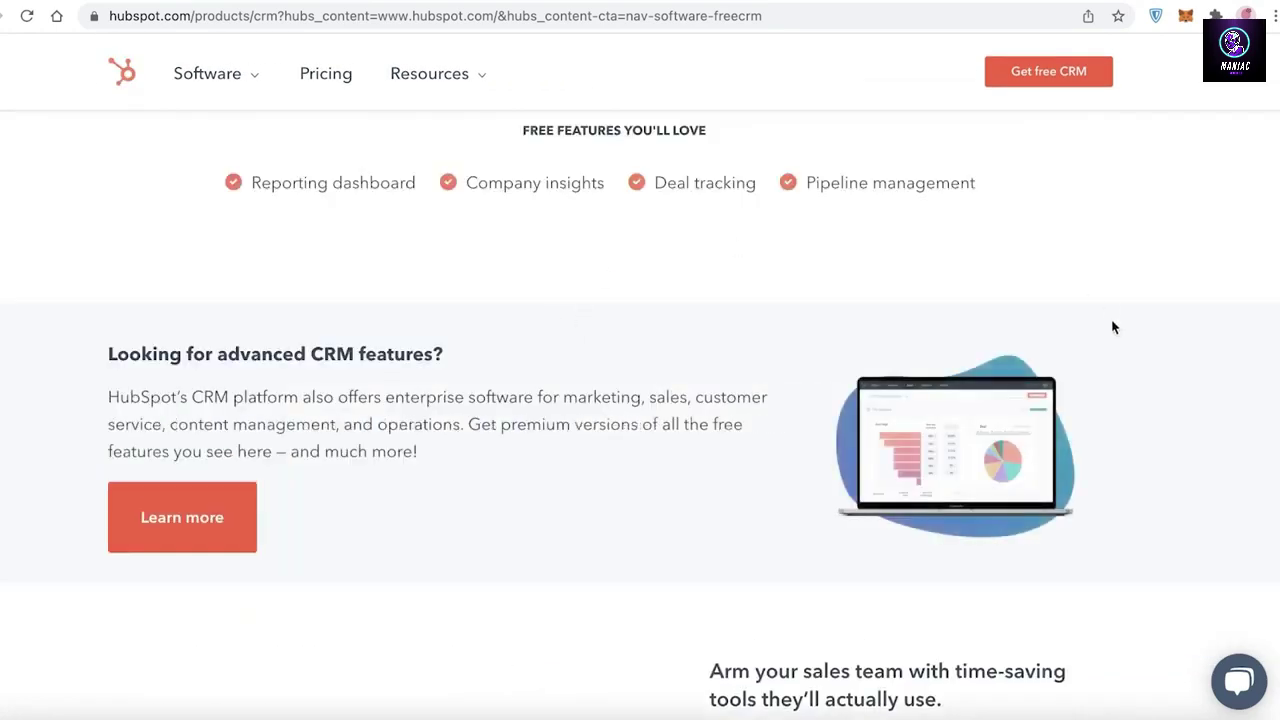
scroll(820, 372, down, 10)
scroll(820, 375, up, 3)
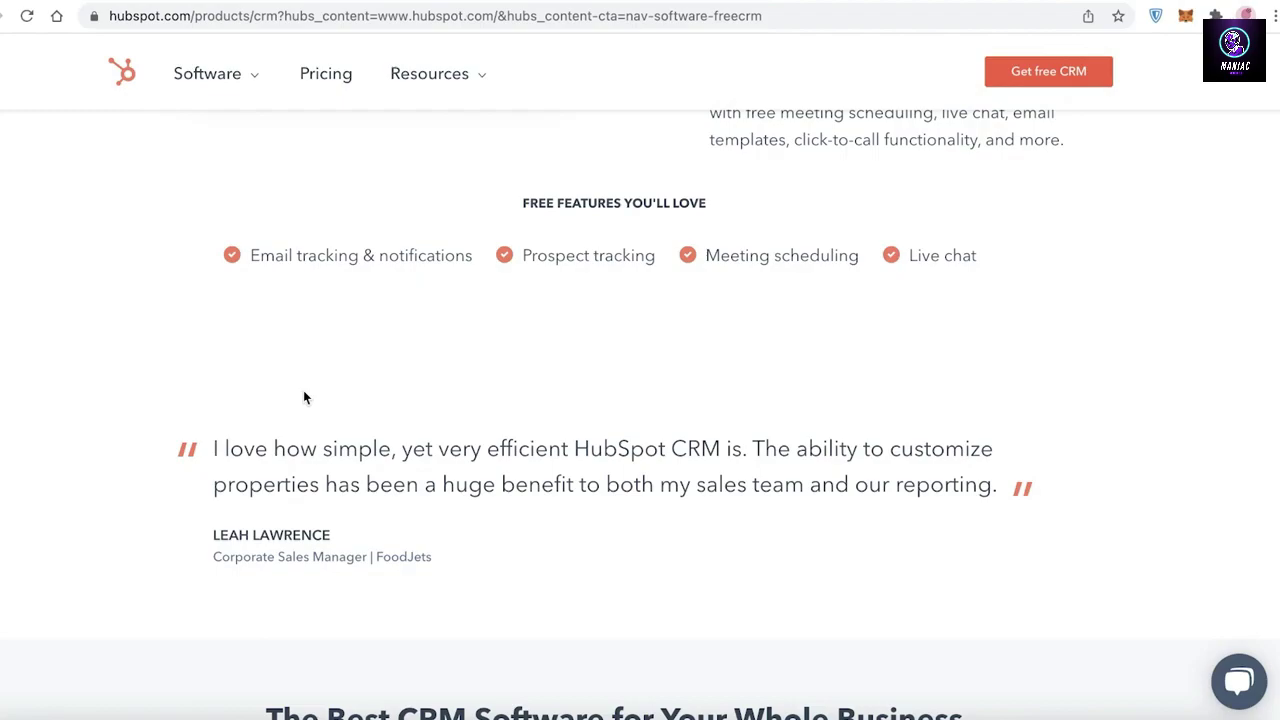
scroll(304, 395, down, 2)
scroll(310, 410, up, 10)
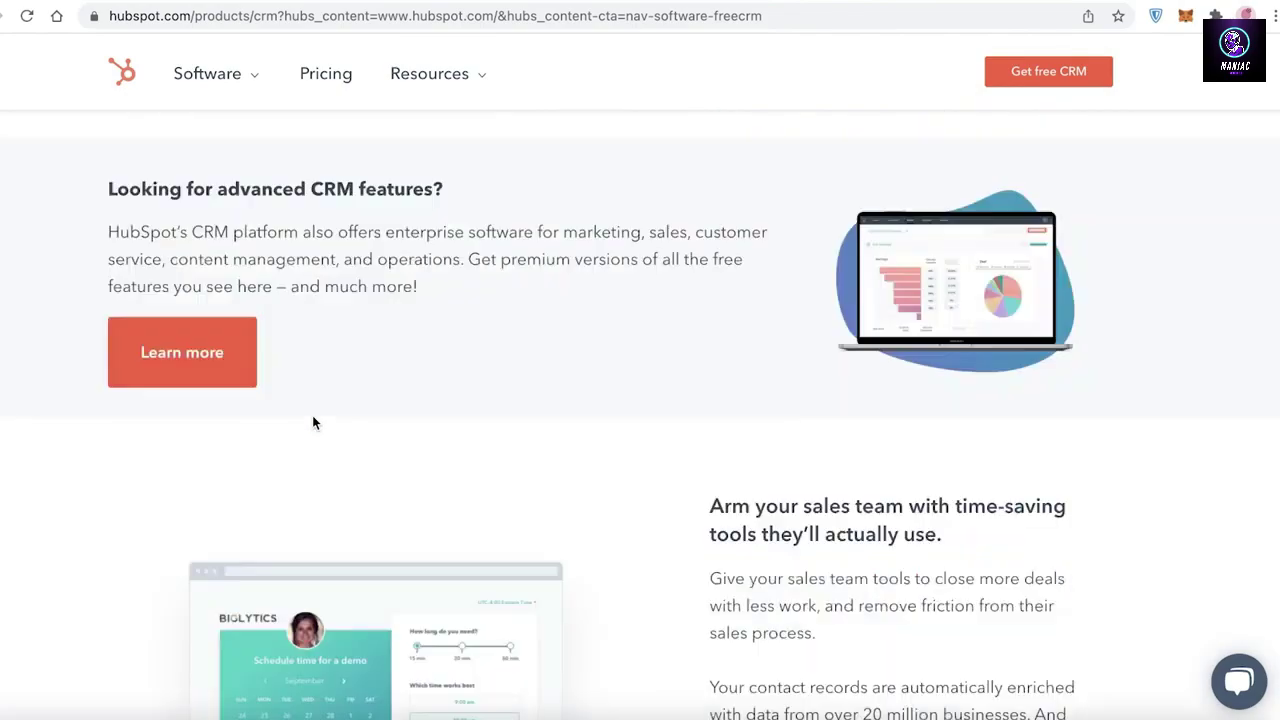
scroll(312, 420, down, 5)
scroll(312, 420, up, 15)
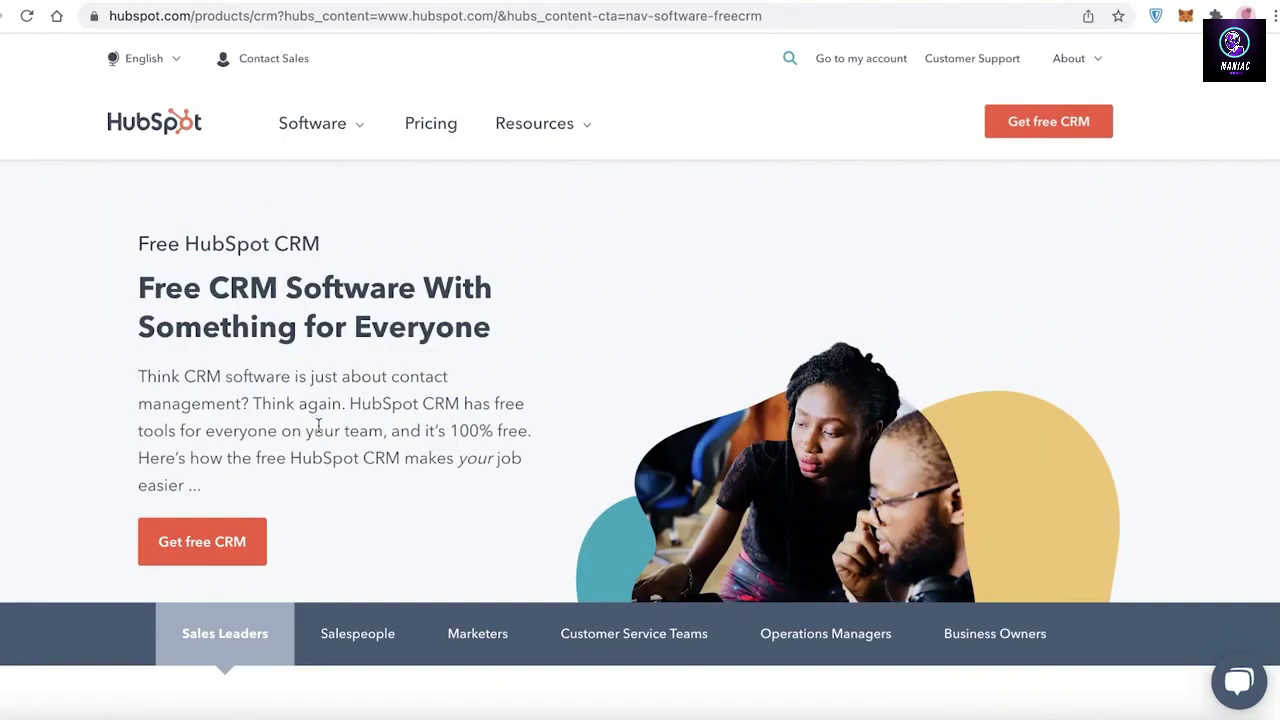
Start getting the free CRM and continue with the existing user and the existing account.
click(206, 540)
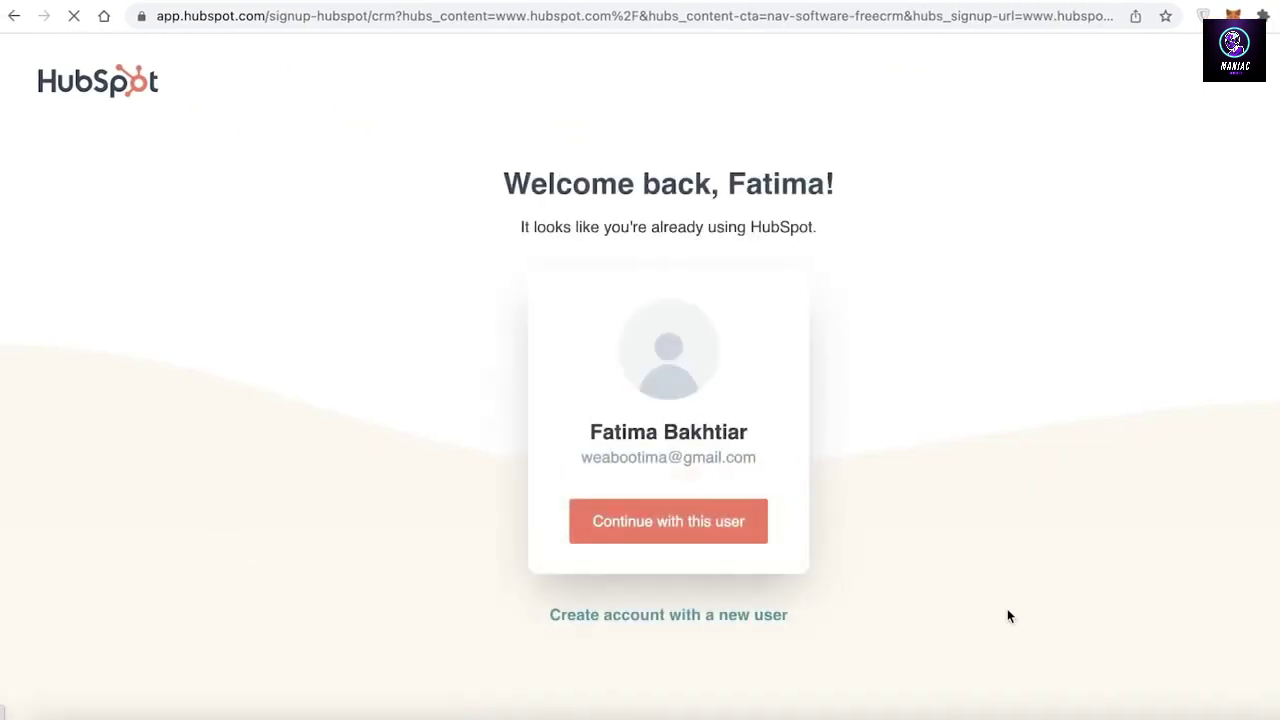
right_click(608, 617)
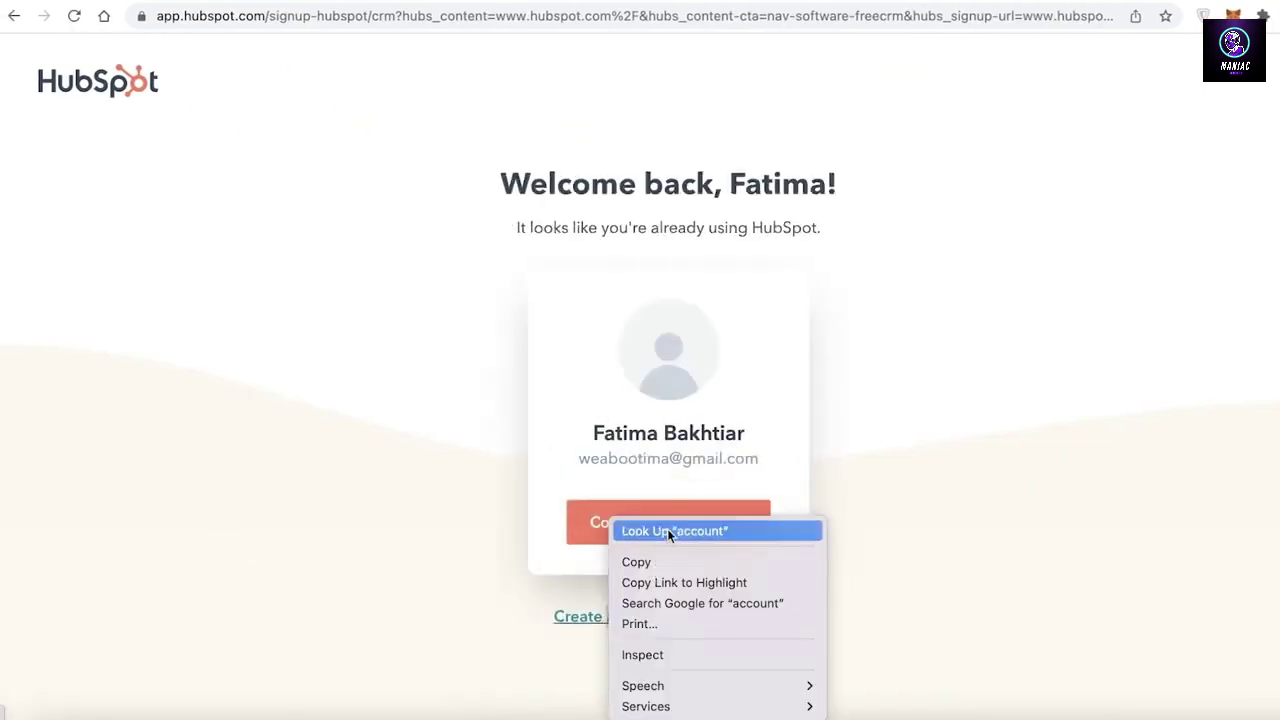
click(433, 550)
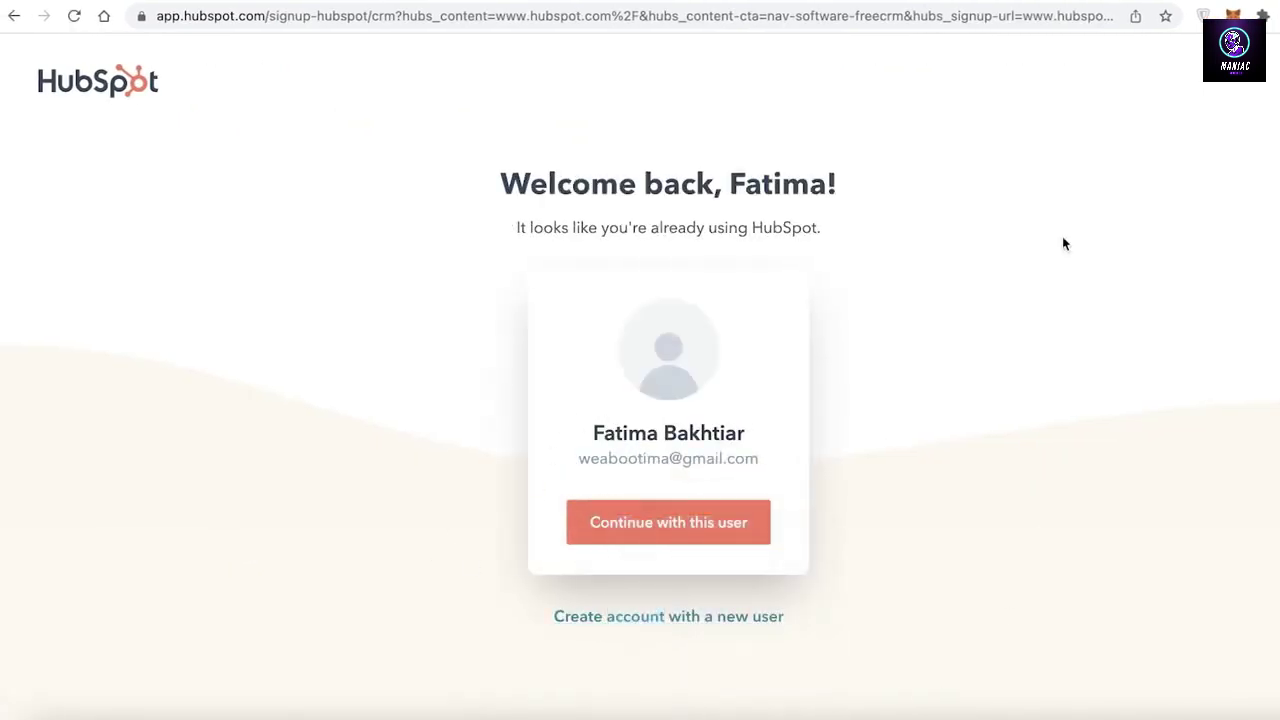
click(615, 540)
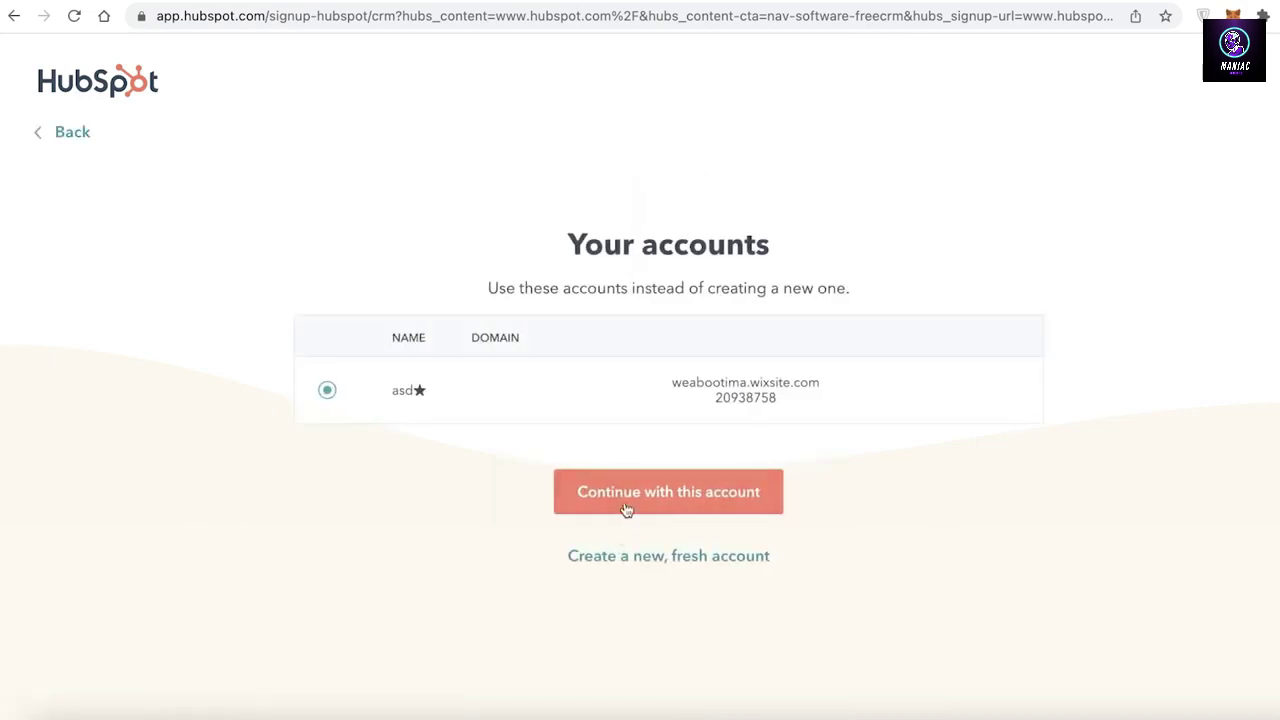
click(627, 507)
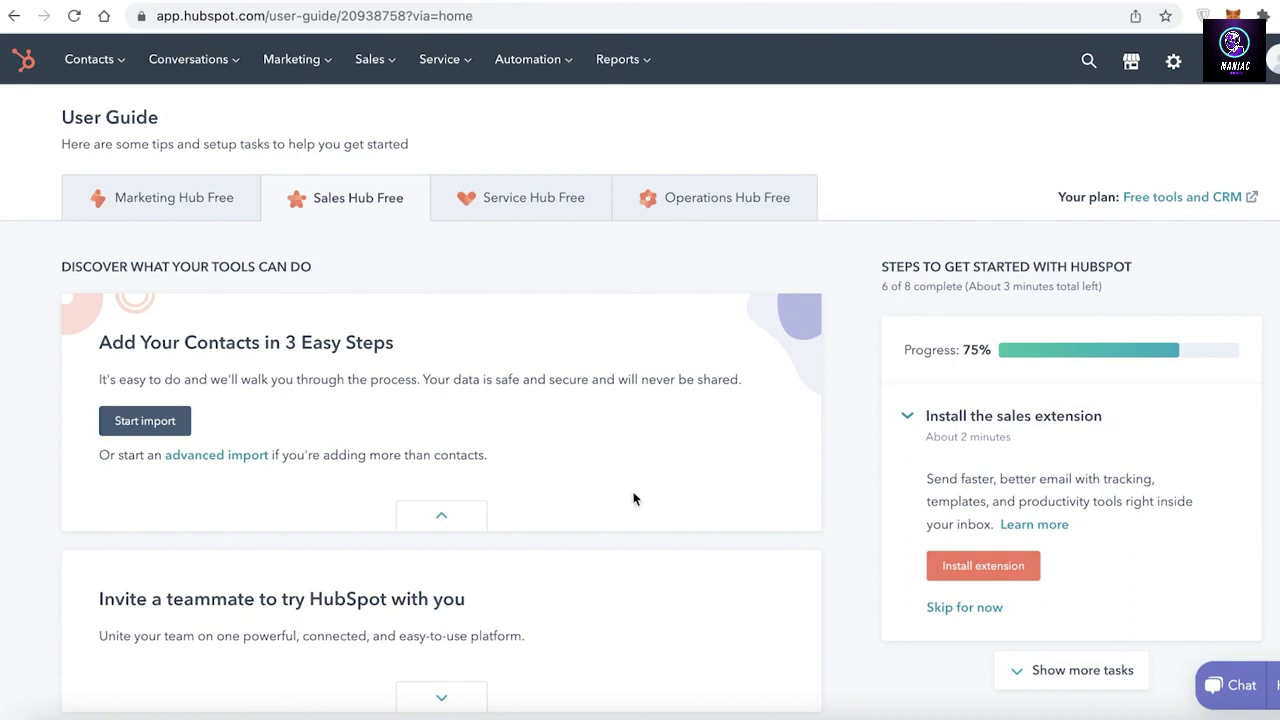
Examine the options under the main navigation categories, the user profile and the marketplaces.
click(99, 70)
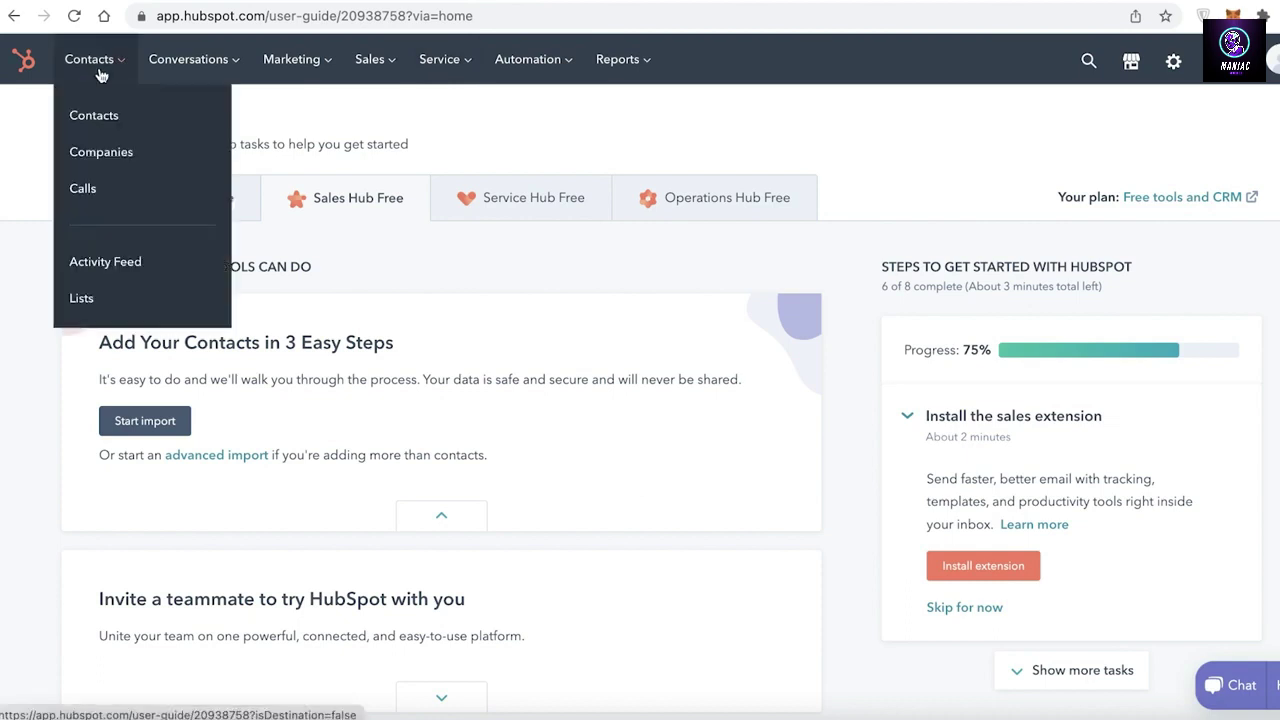
mouse_move(216, 73)
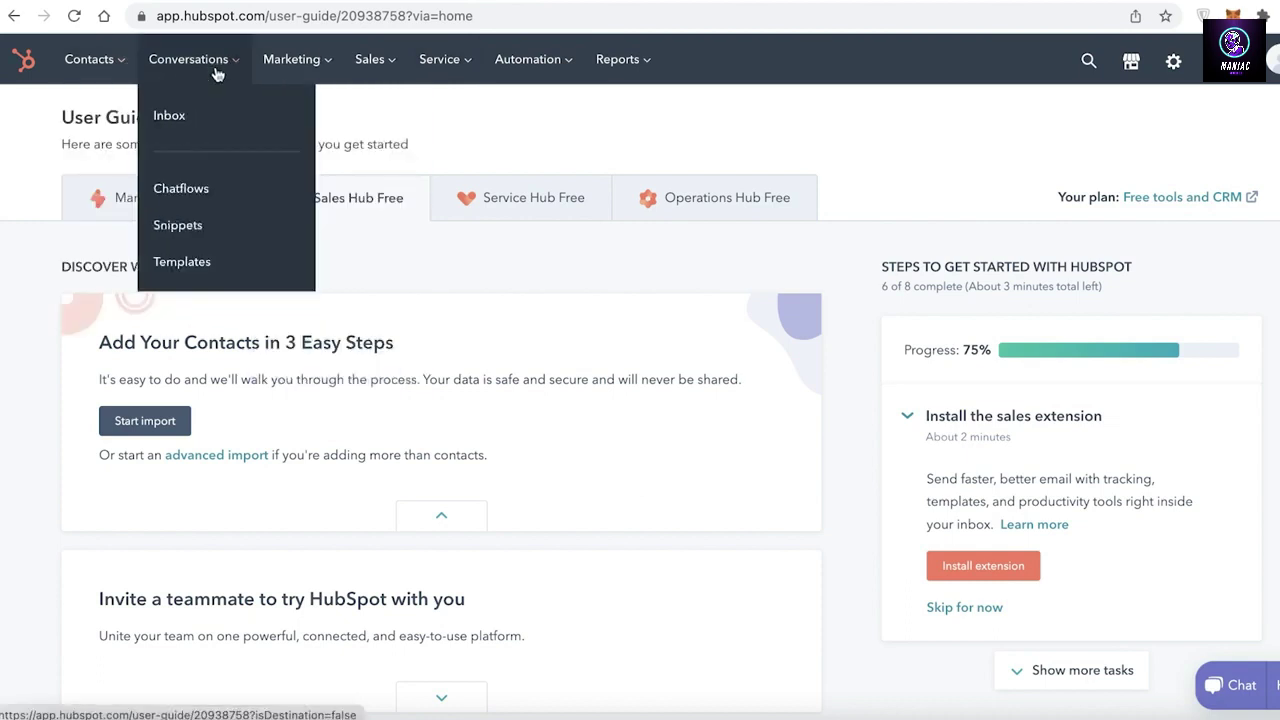
mouse_move(424, 80)
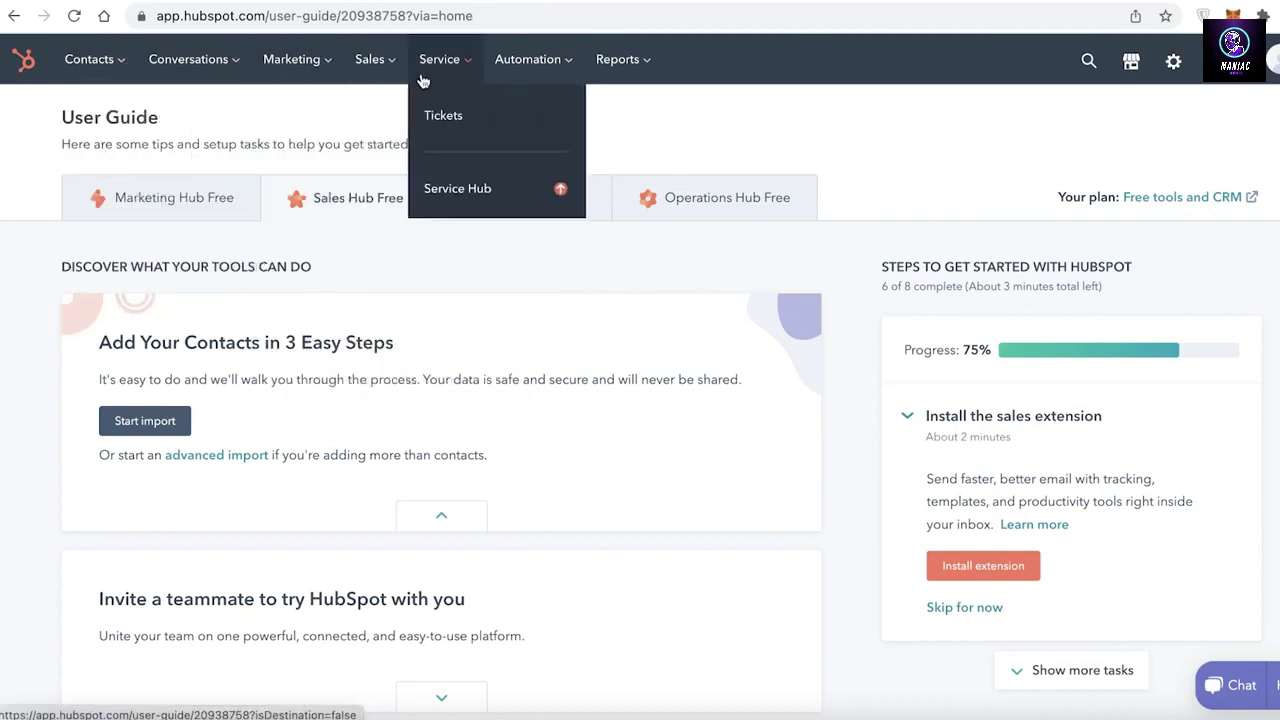
mouse_move(700, 80)
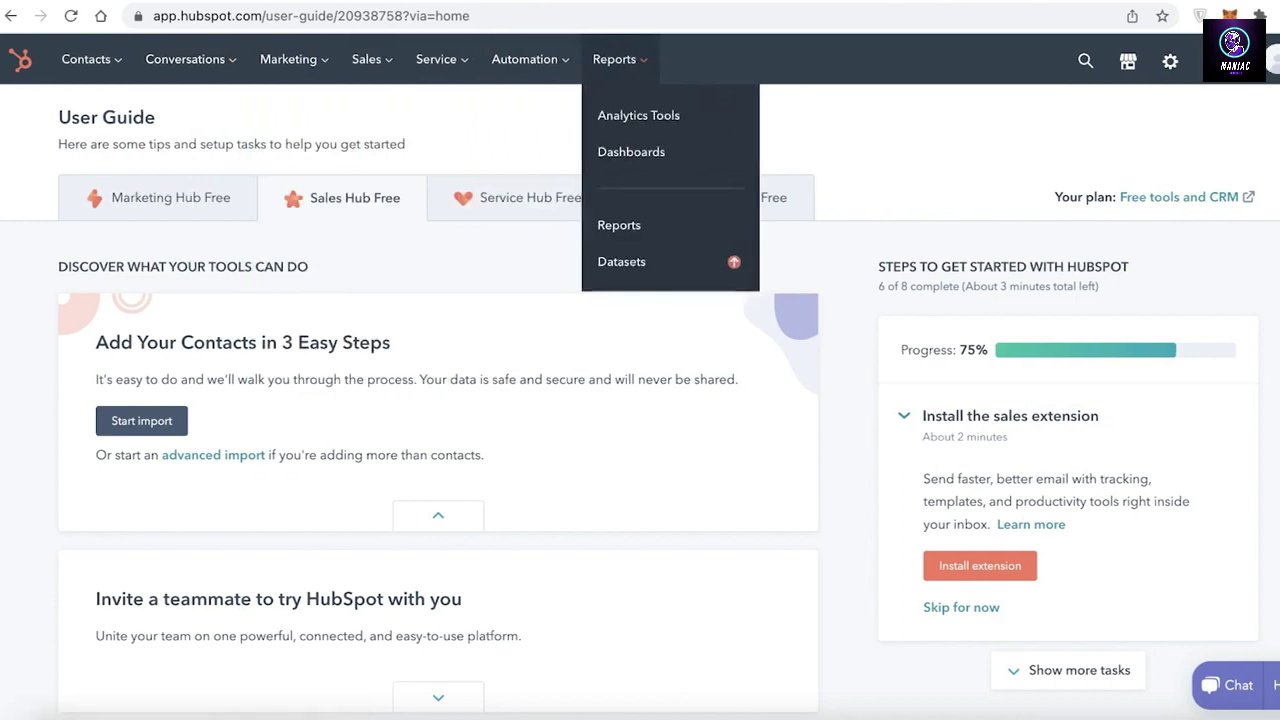
mouse_move(1262, 62)
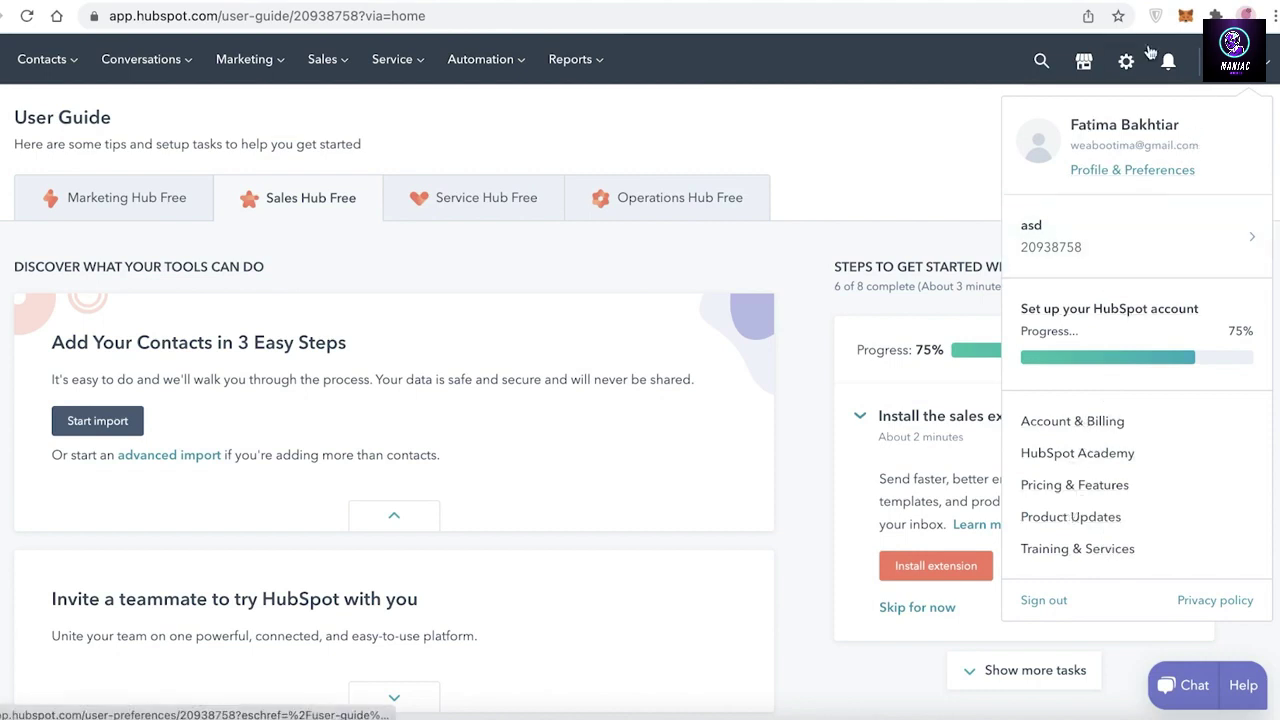
click(1080, 63)
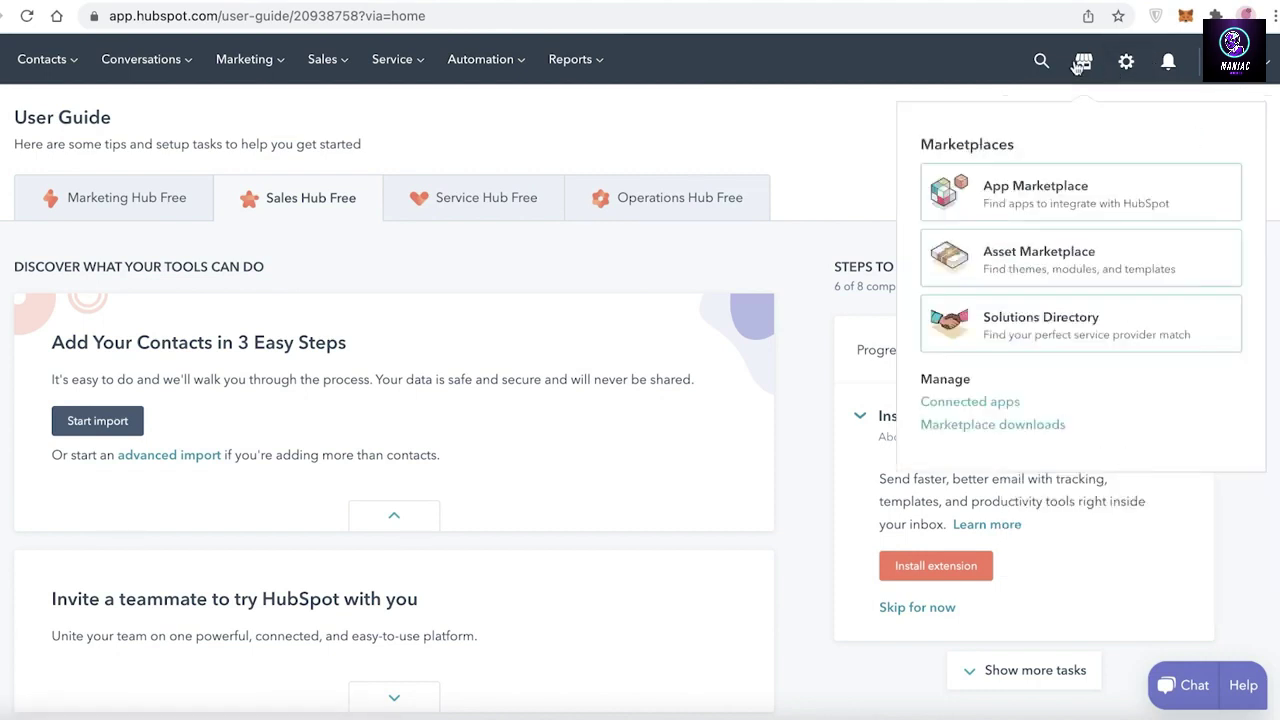
click(822, 129)
Examine the User Guide's setup tasks and help content, and compare its Marketing, Sales, Service and Operations Hub sections.
scroll(948, 348, down, 7)
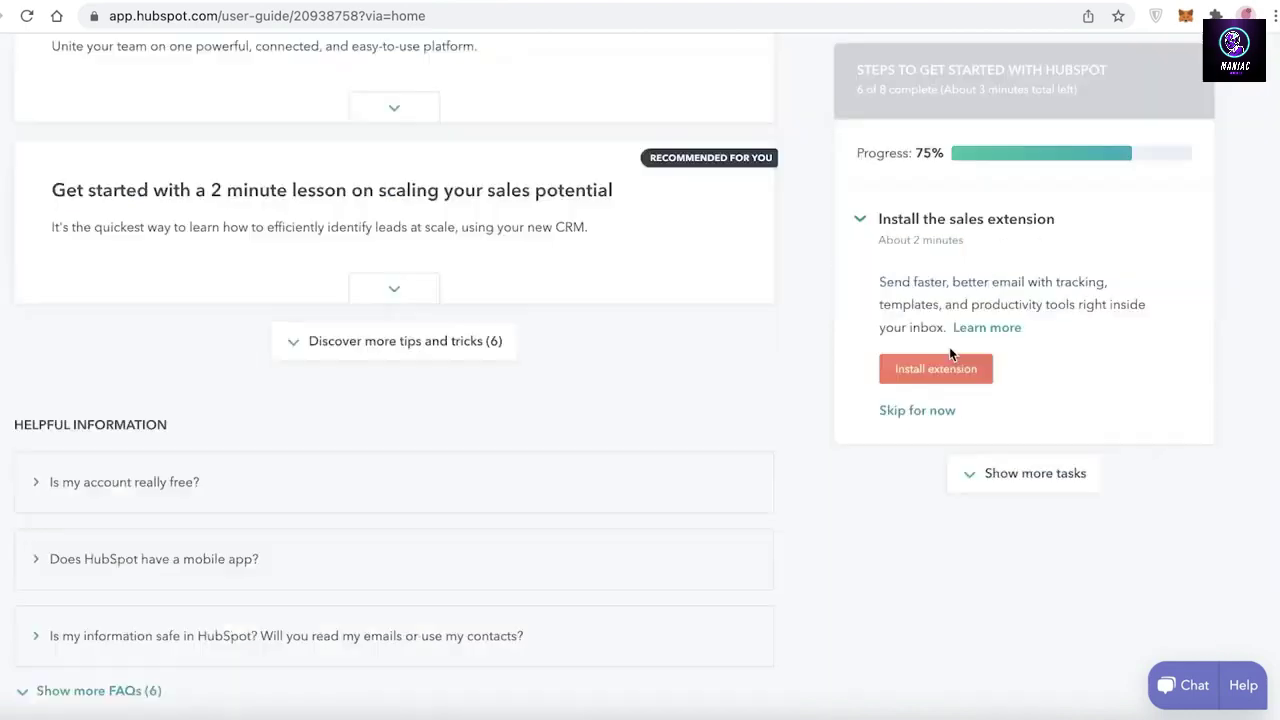
scroll(200, 424, up, 7)
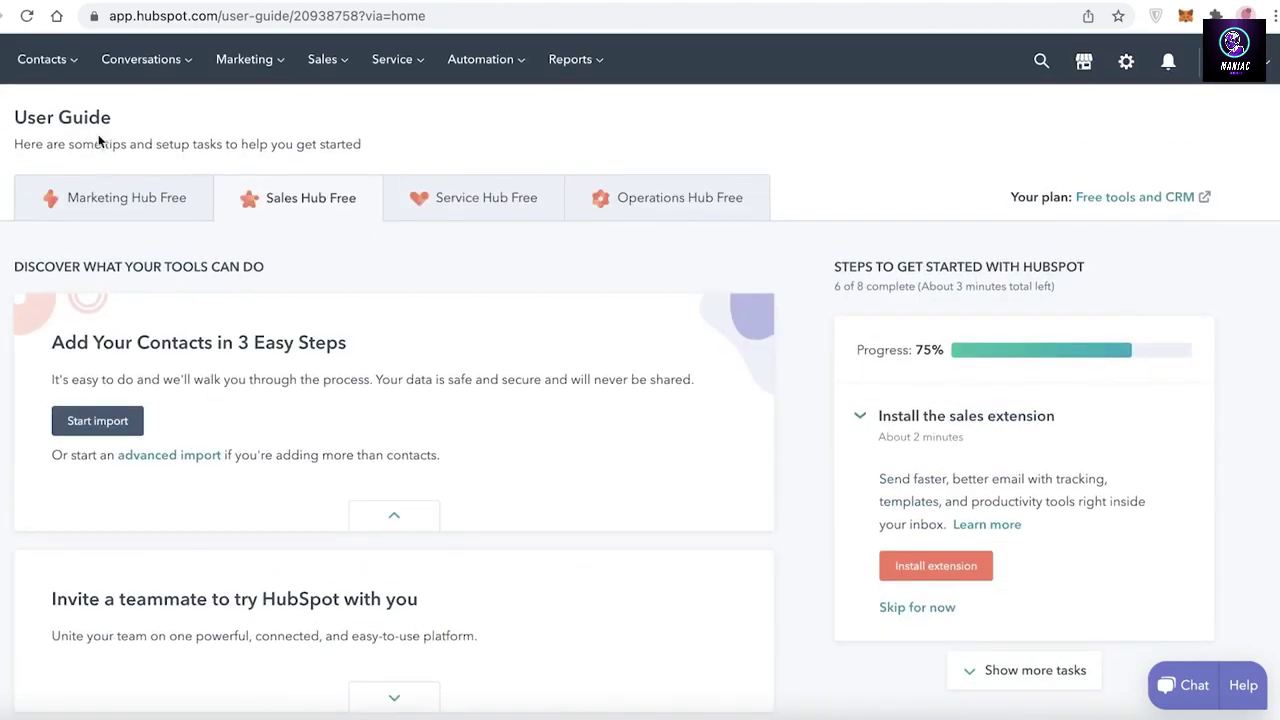
click(480, 198)
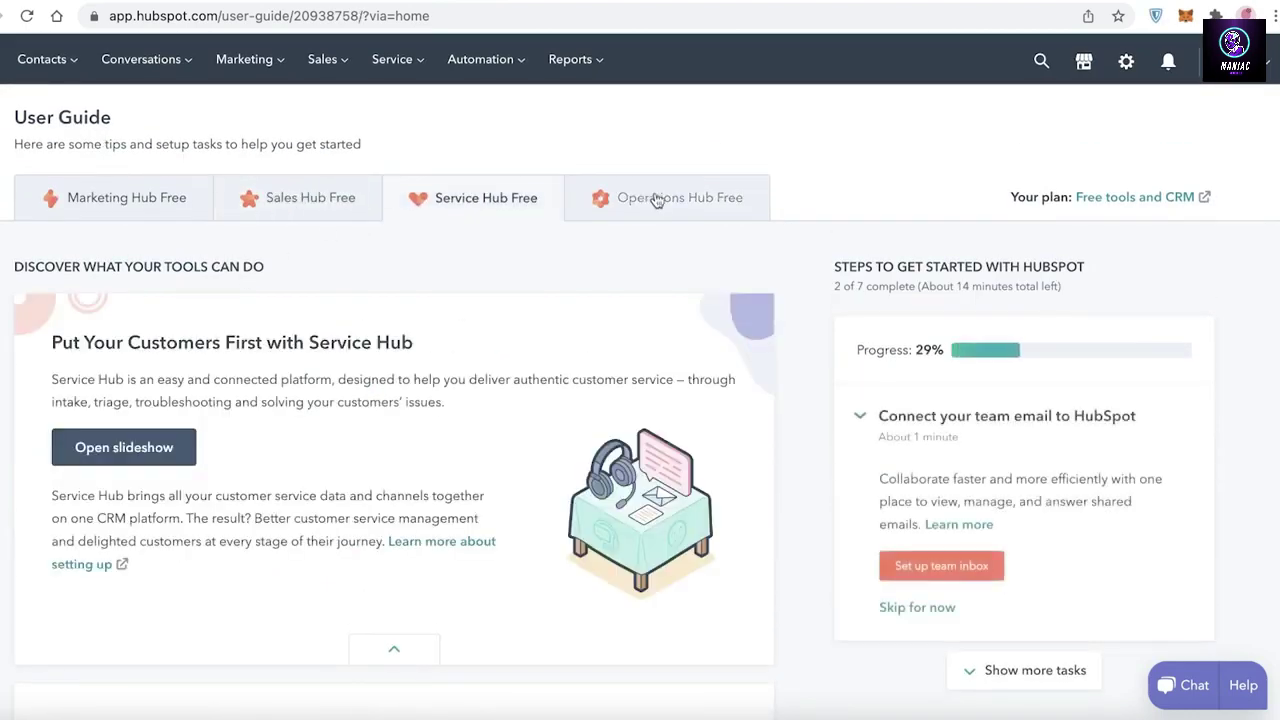
click(657, 198)
click(151, 214)
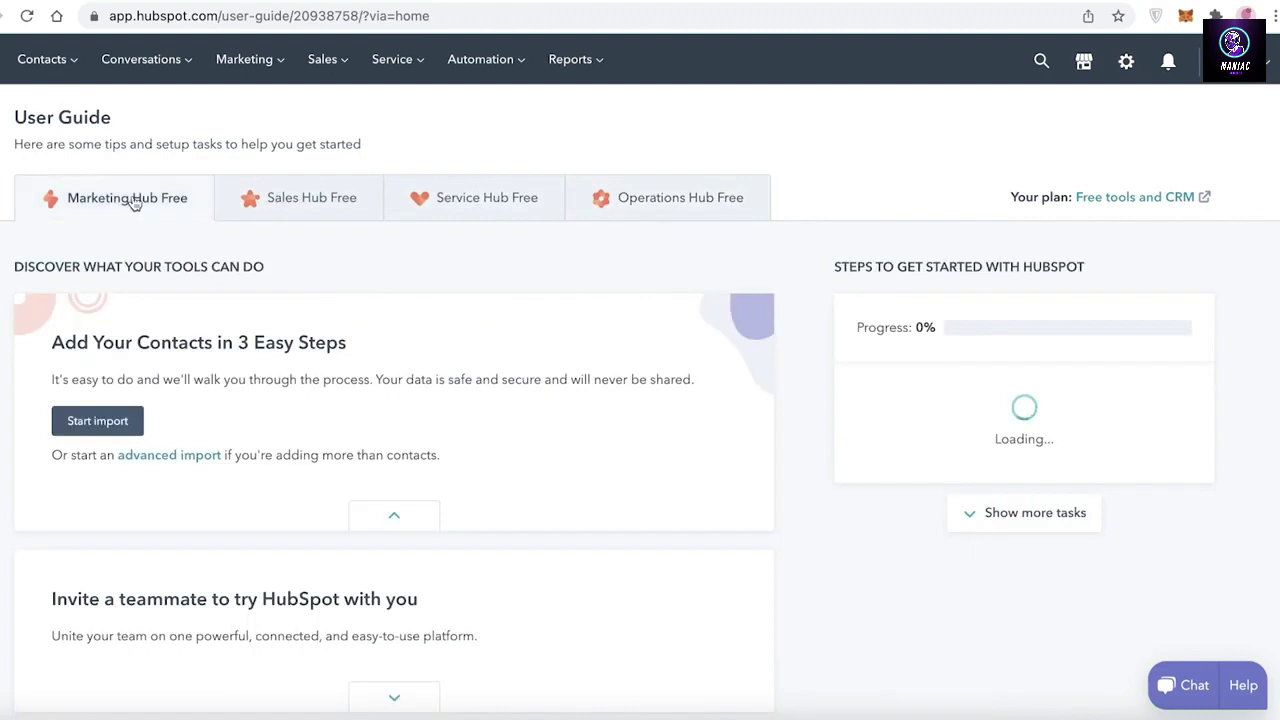
click(315, 196)
click(449, 197)
click(600, 197)
click(118, 190)
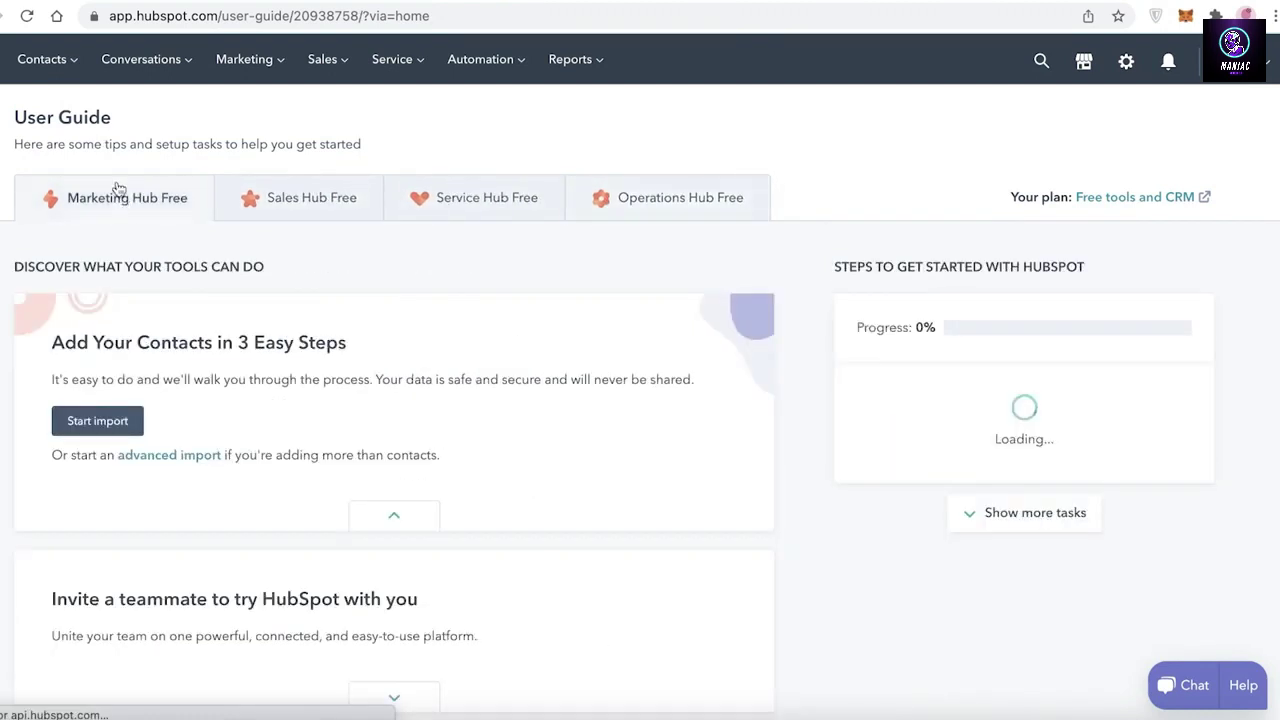
Create a new contact in the contacts list, entering a first and last name and leaving the email empty.
click(43, 63)
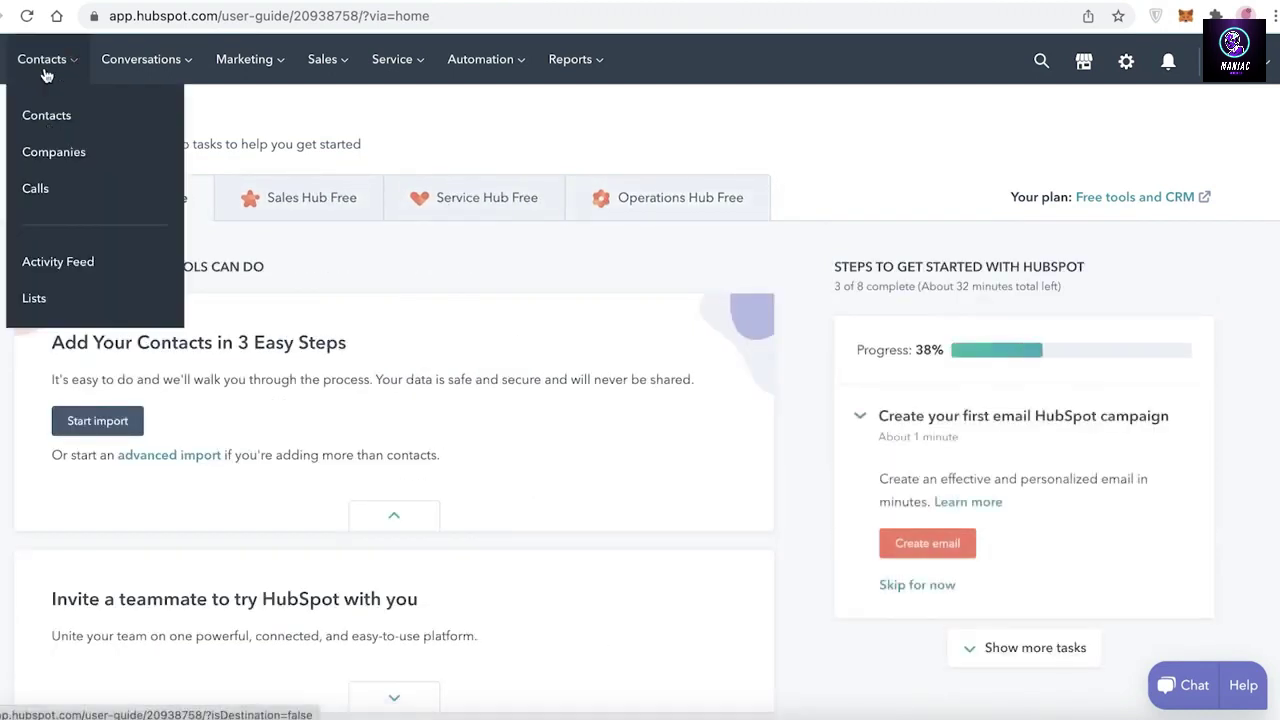
click(47, 115)
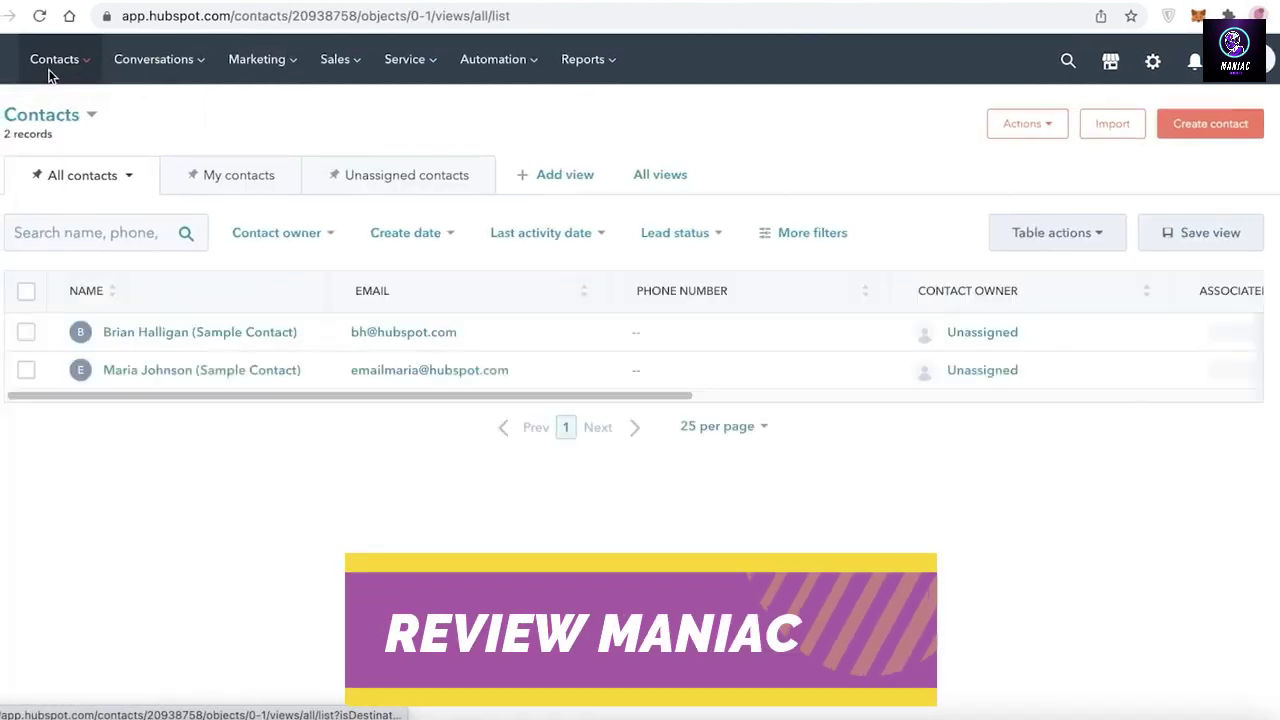
click(1188, 130)
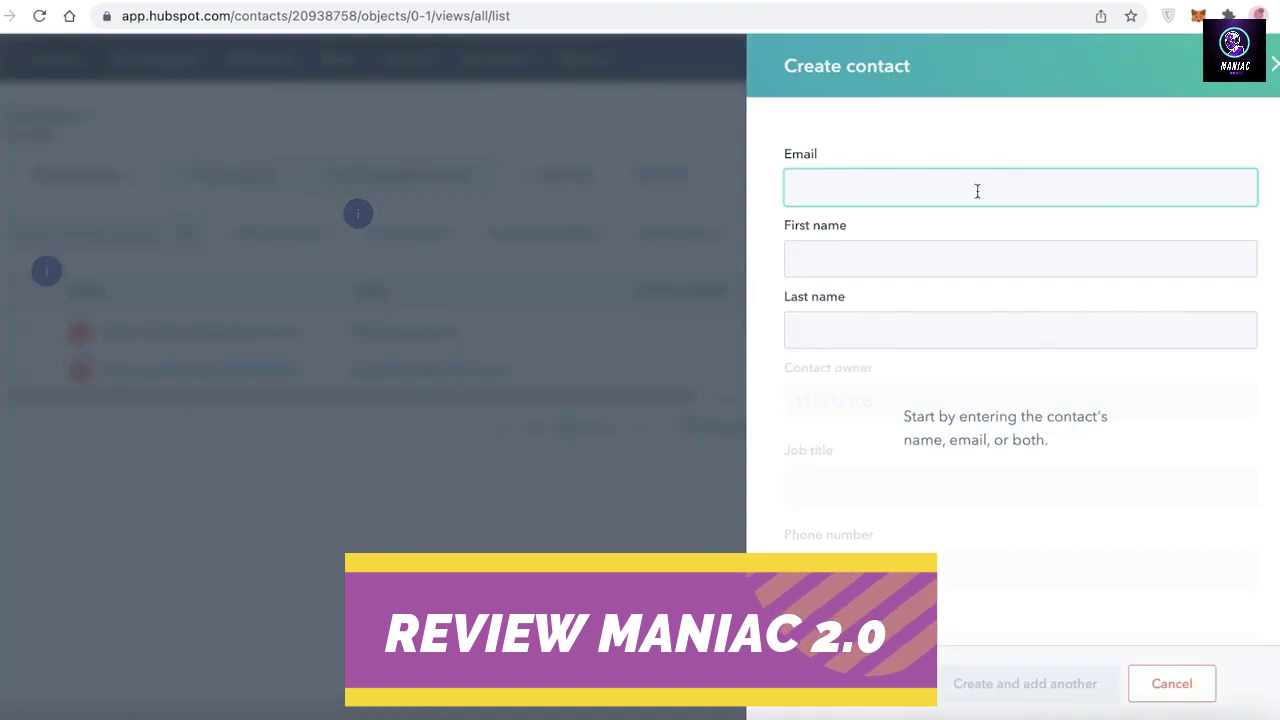
text(L)
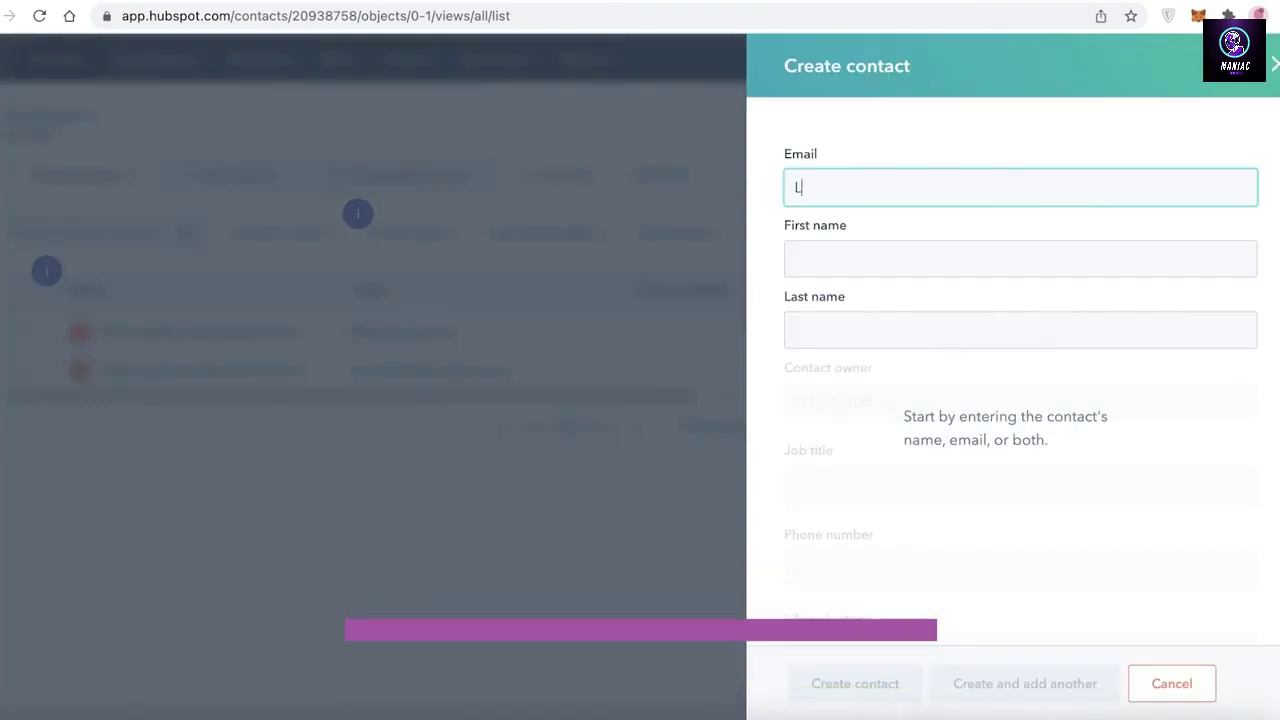
key(BackSpace)
click(917, 270)
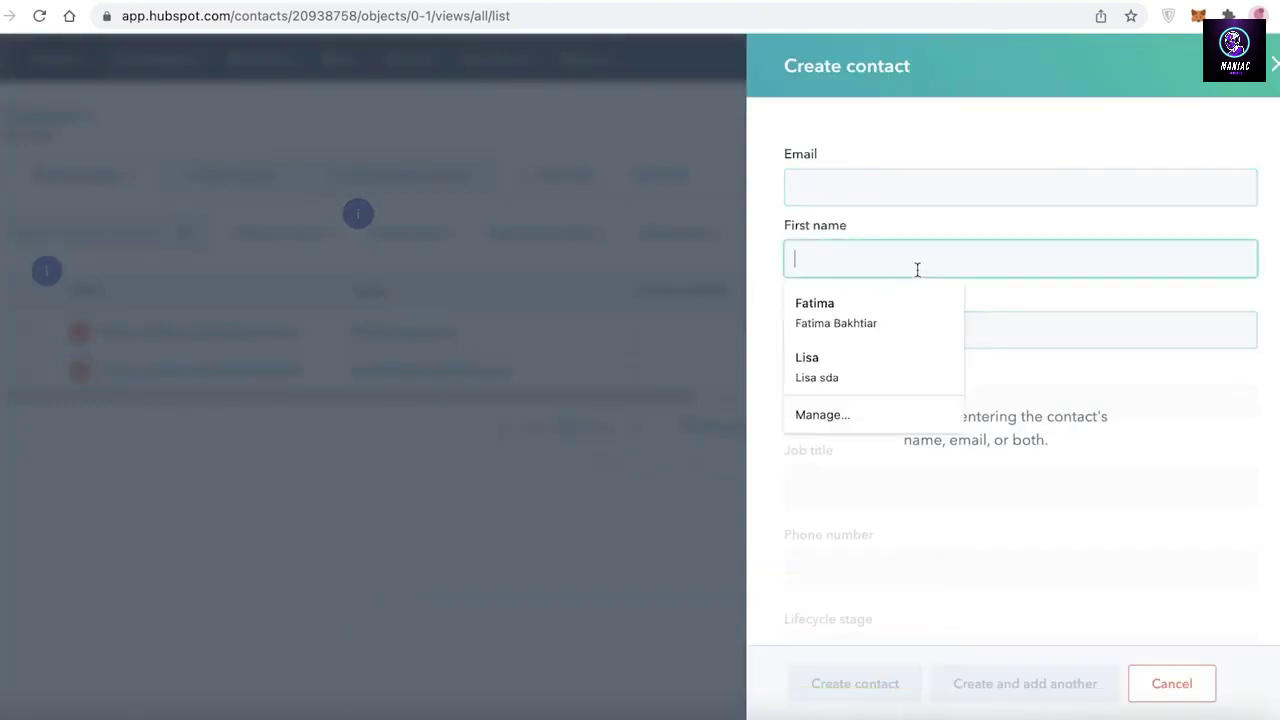
text(K)
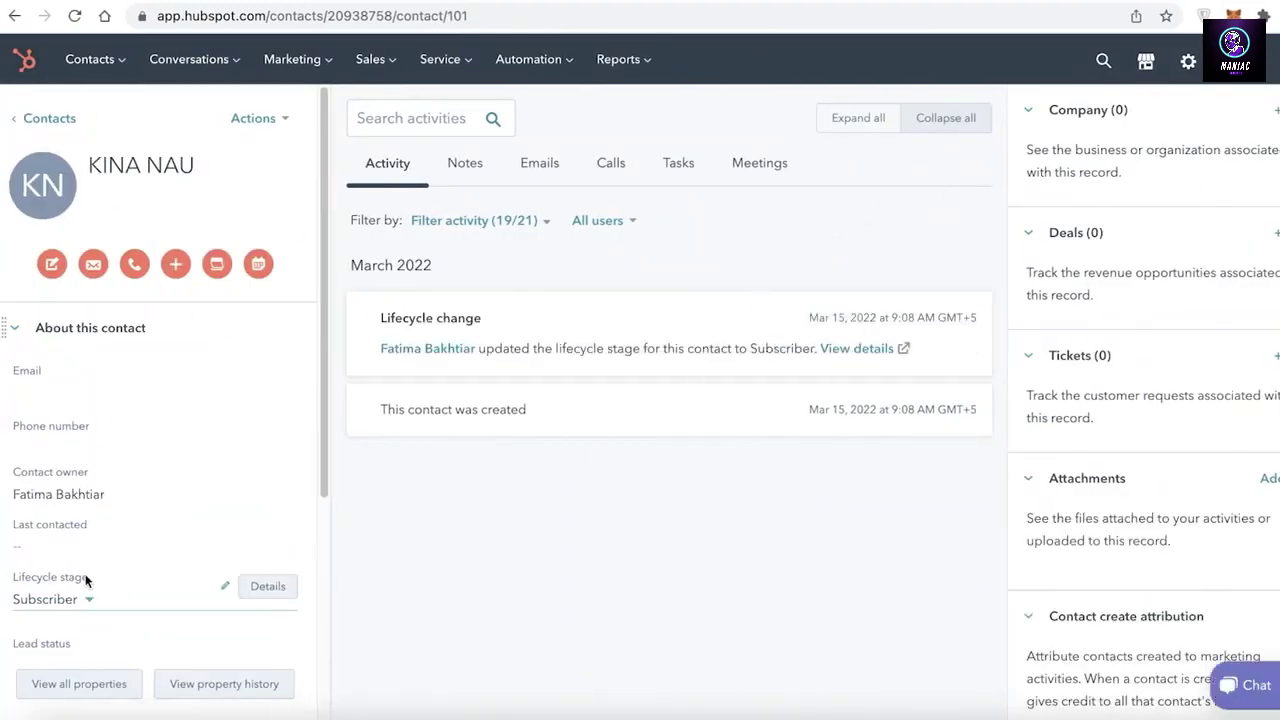
Examine the new contact's record, including its subscriptions, website activity, attachments, list memberships and playbooks.
scroll(166, 583, down, 3)
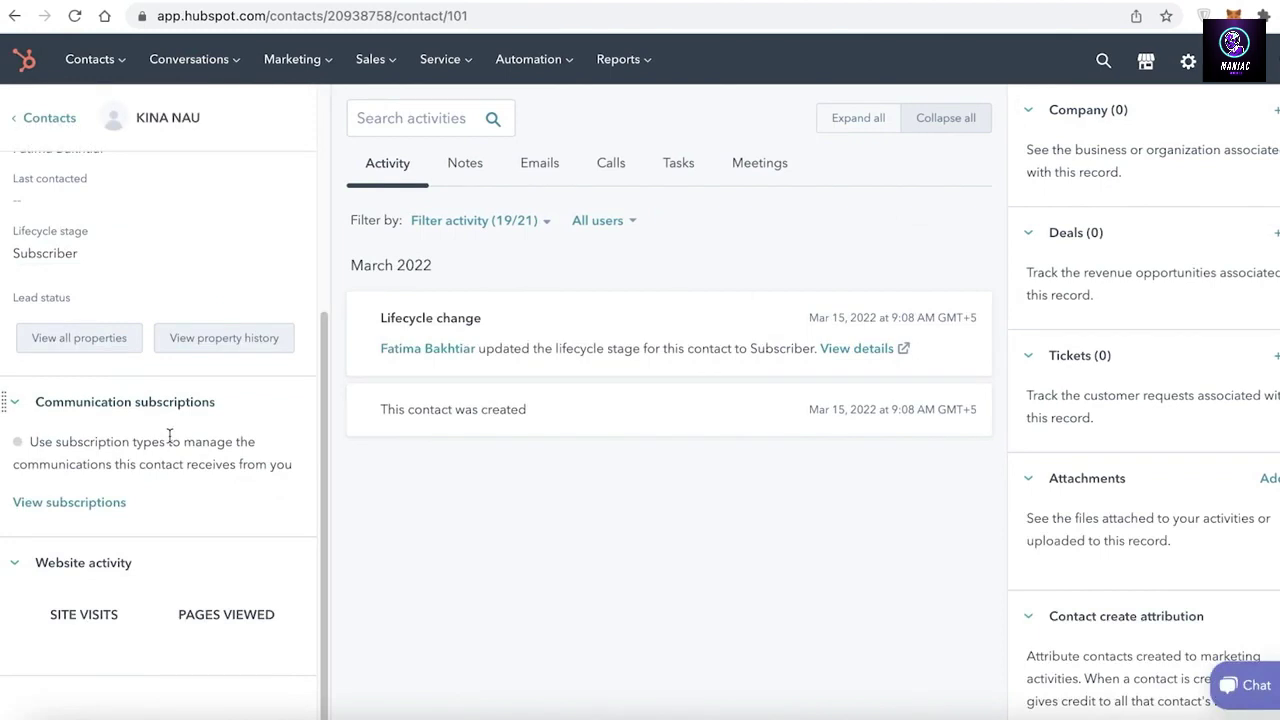
scroll(289, 488, up, 4)
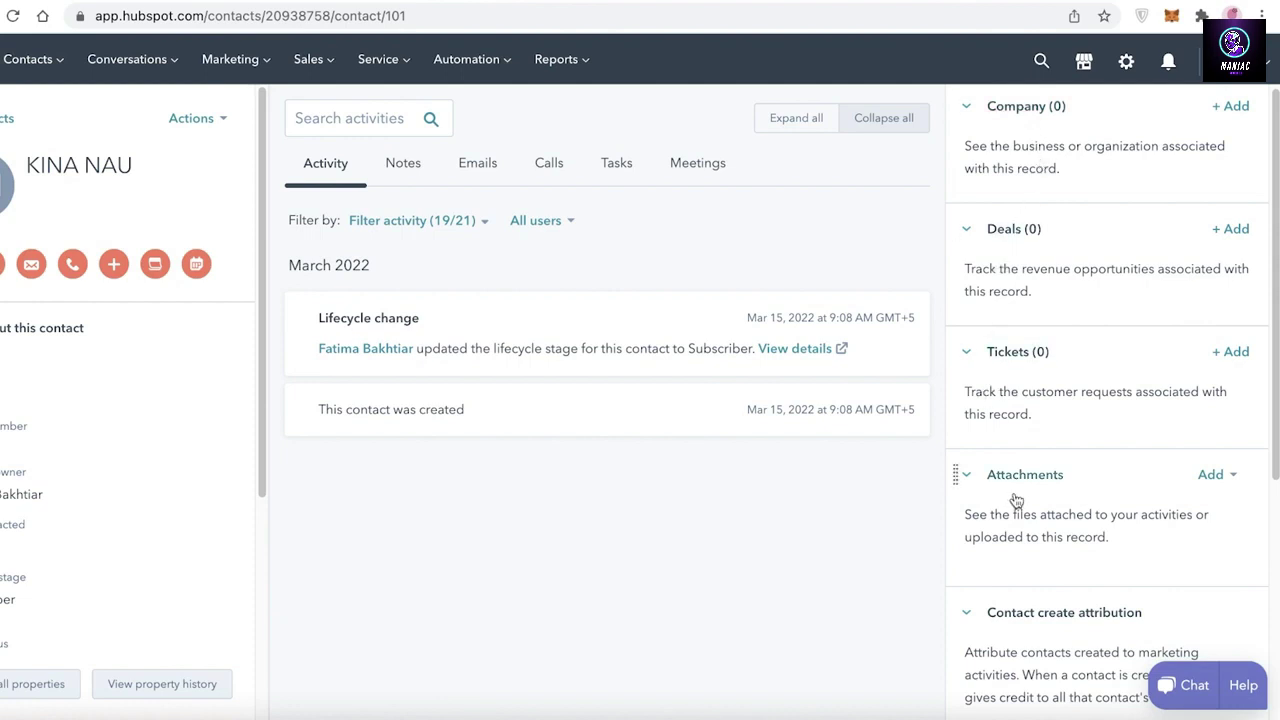
scroll(1016, 505, down, 4)
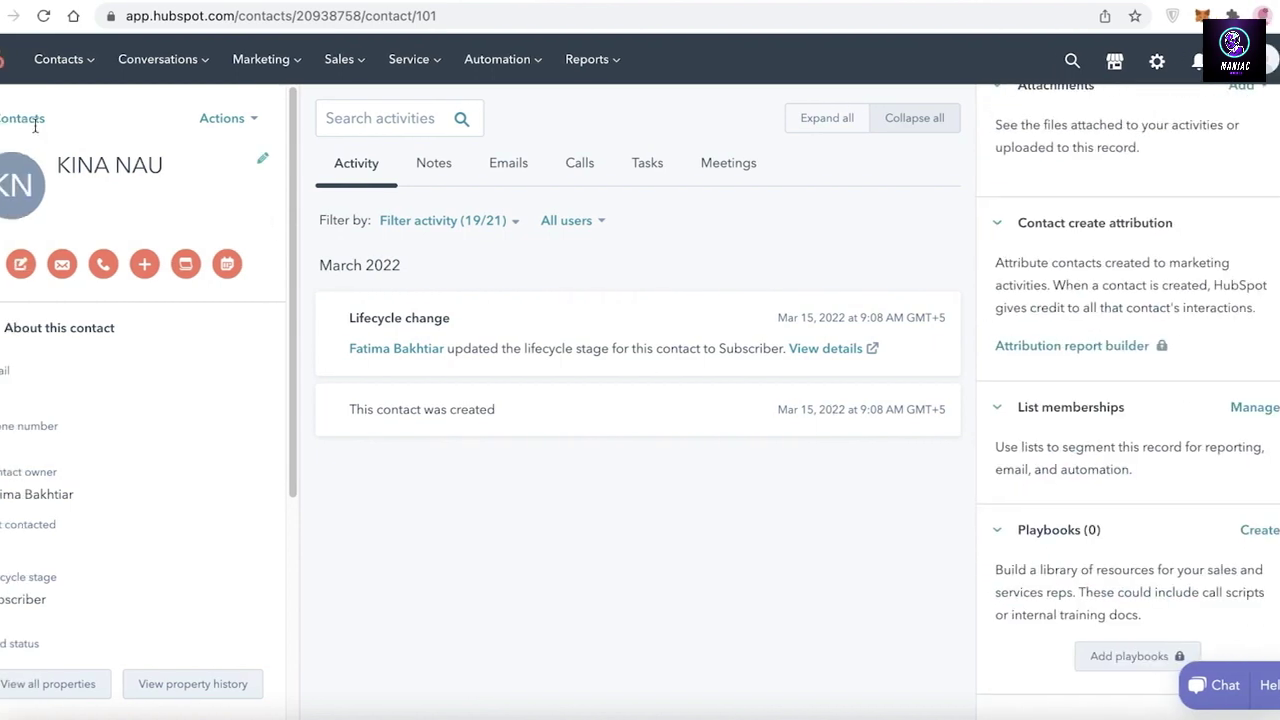
Go to the contacts list and compare the All contacts view with the My contacts view.
click(20, 62)
click(46, 70)
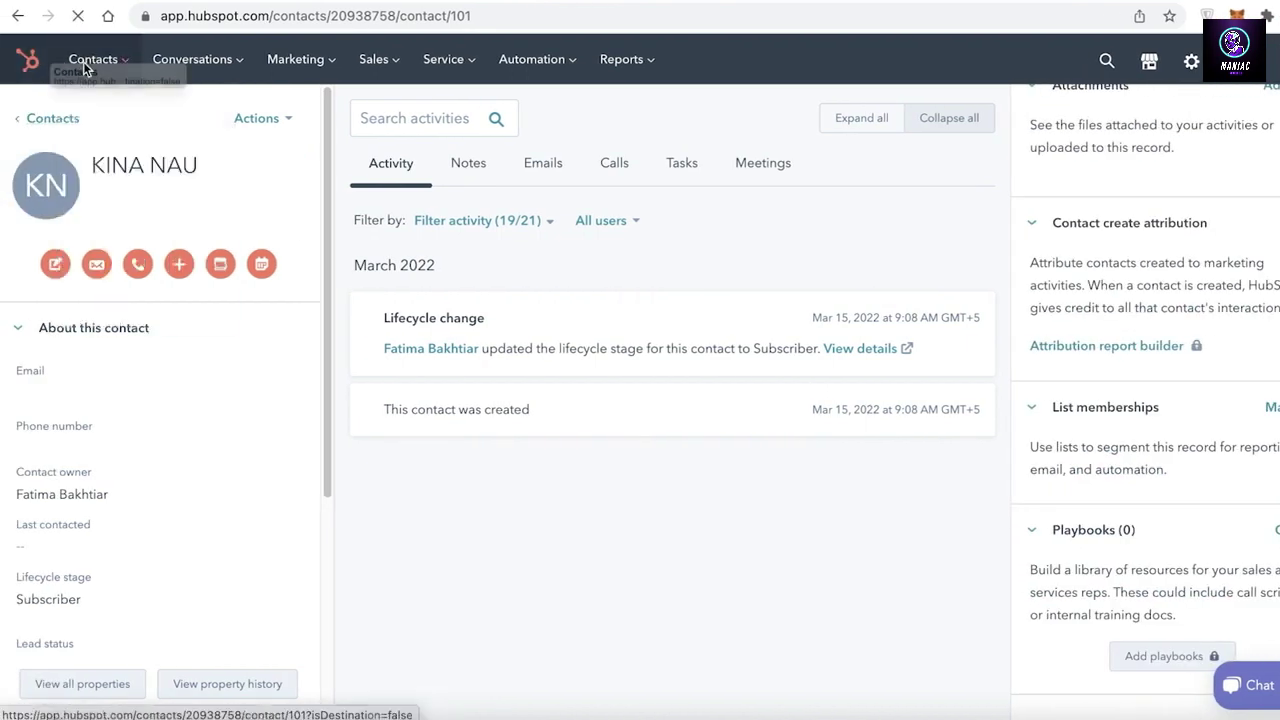
click(97, 62)
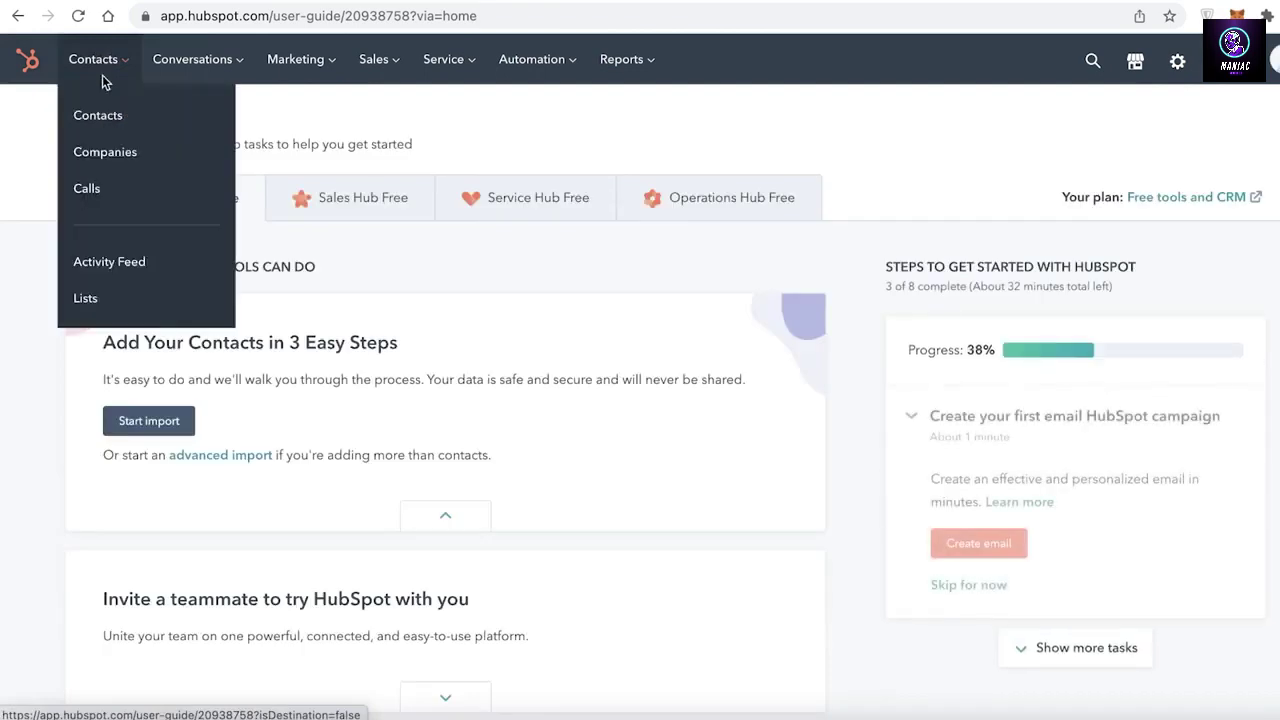
click(97, 114)
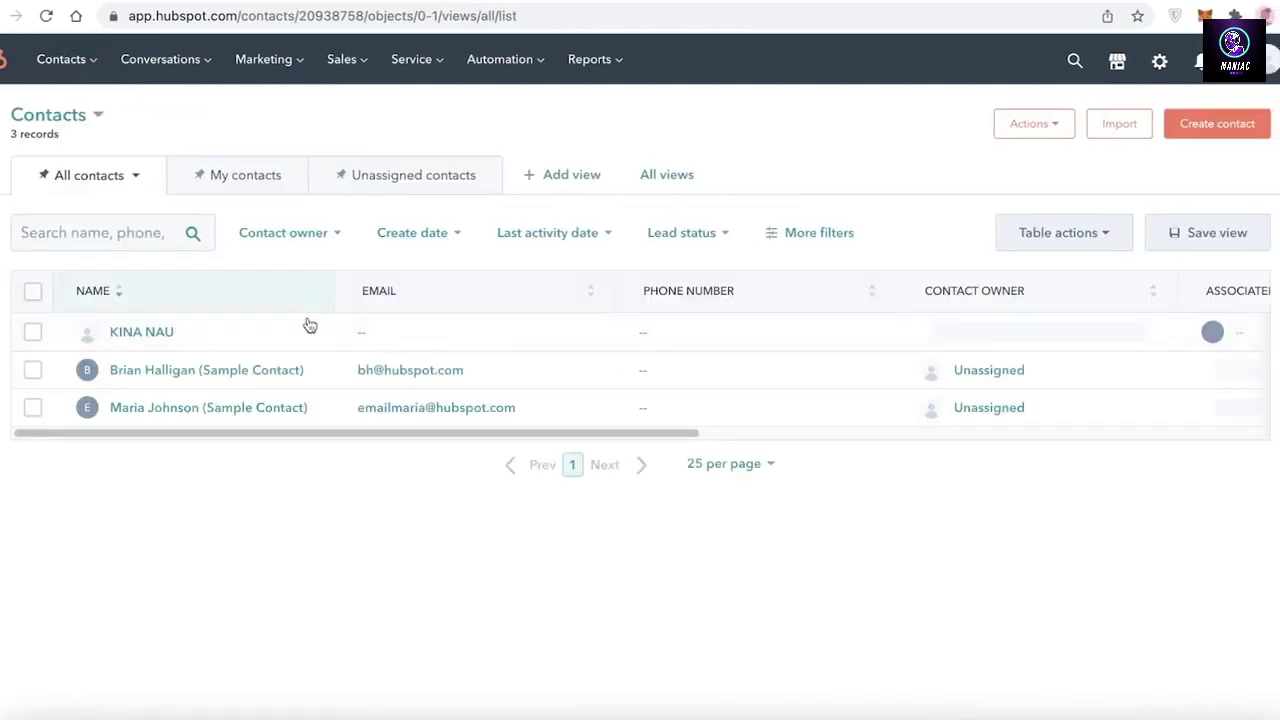
click(286, 180)
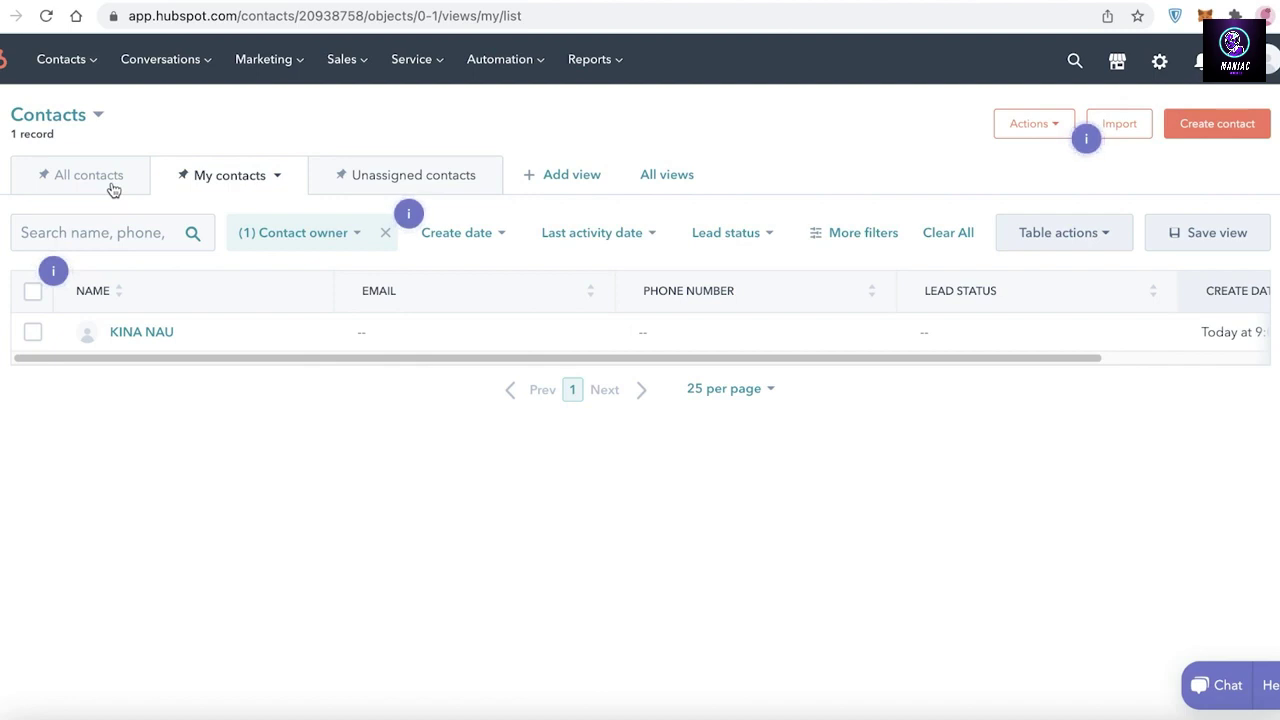
click(113, 190)
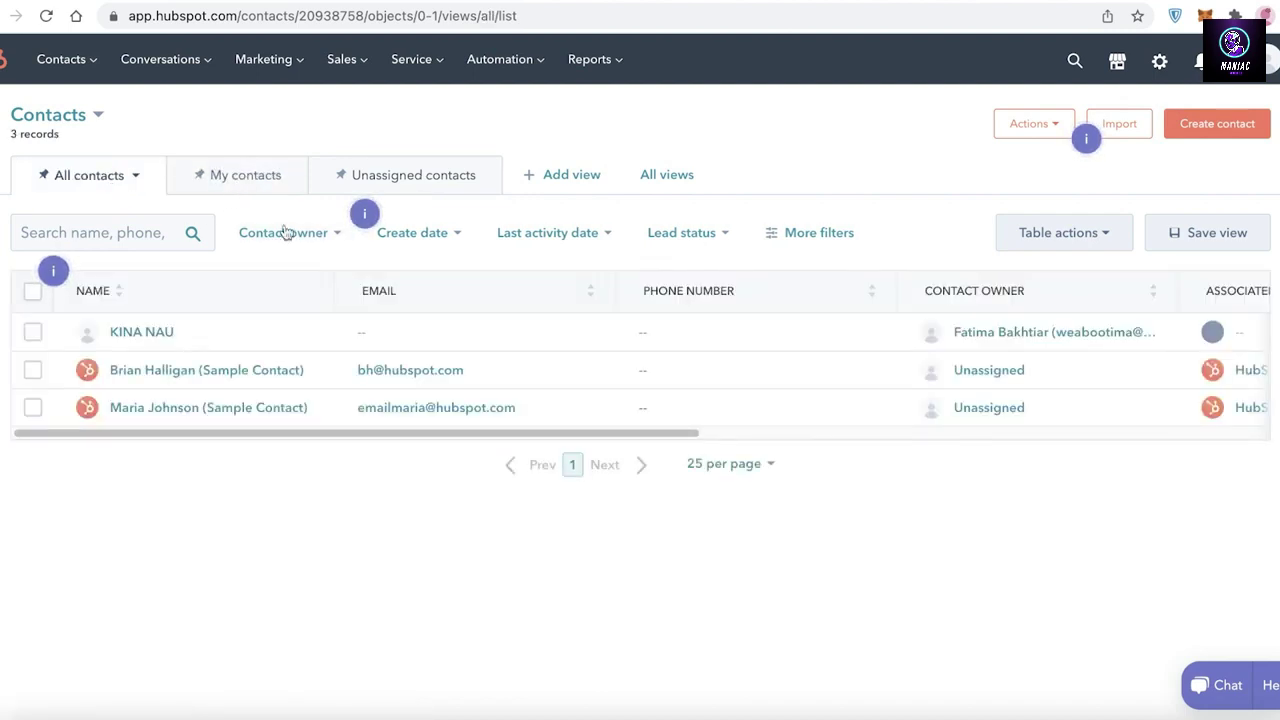
View the import and sync options for contacts, and return to the contacts list.
click(1122, 124)
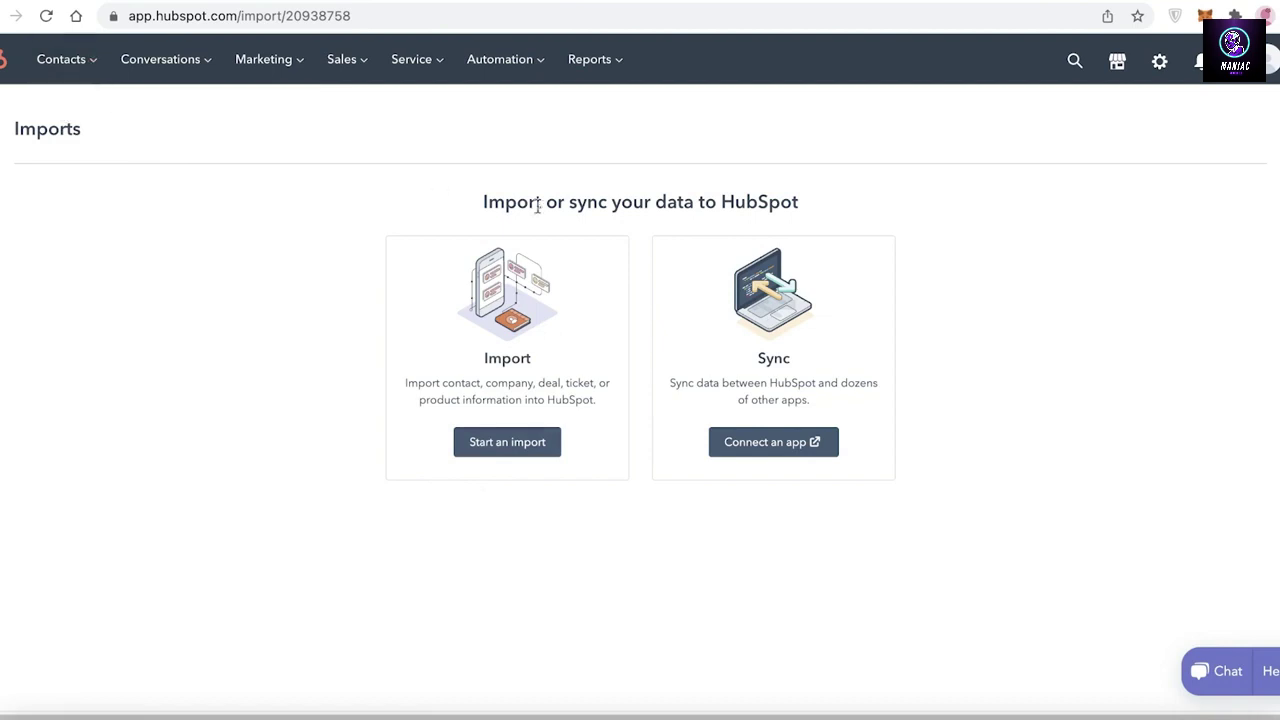
mouse_move(82, 67)
click(84, 115)
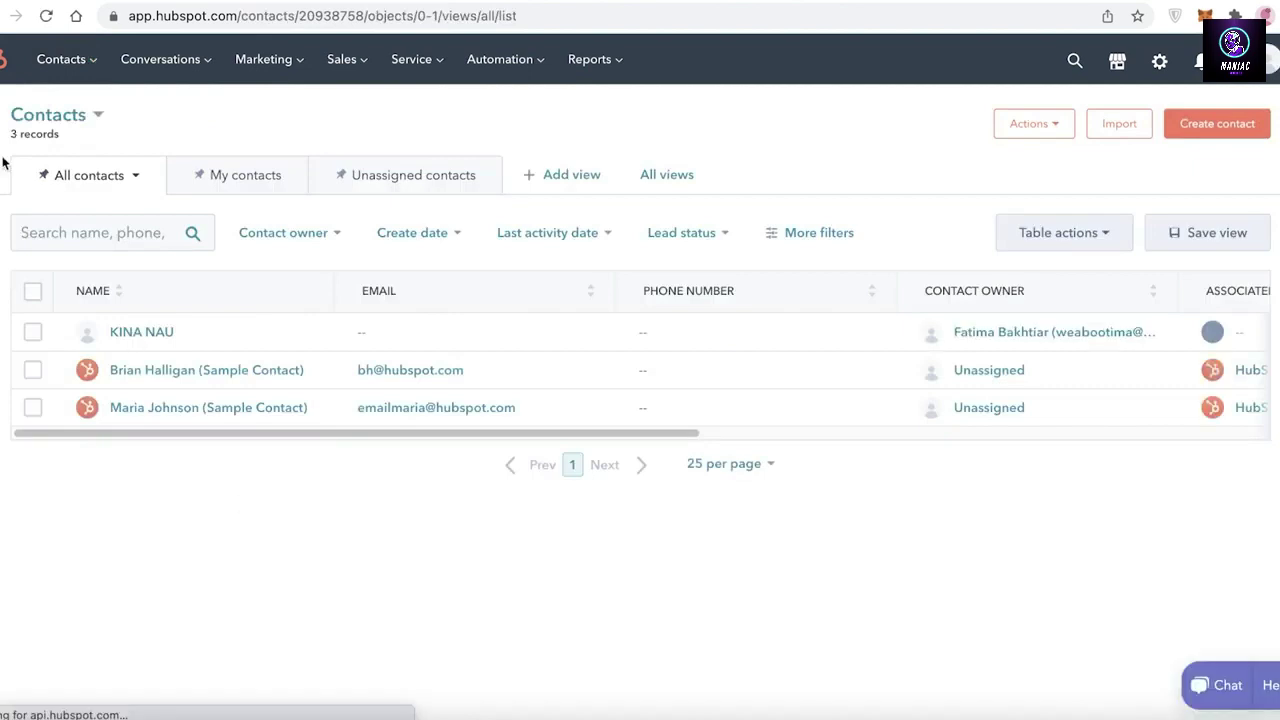
Examine the companies list and the actions available for it.
mouse_move(104, 65)
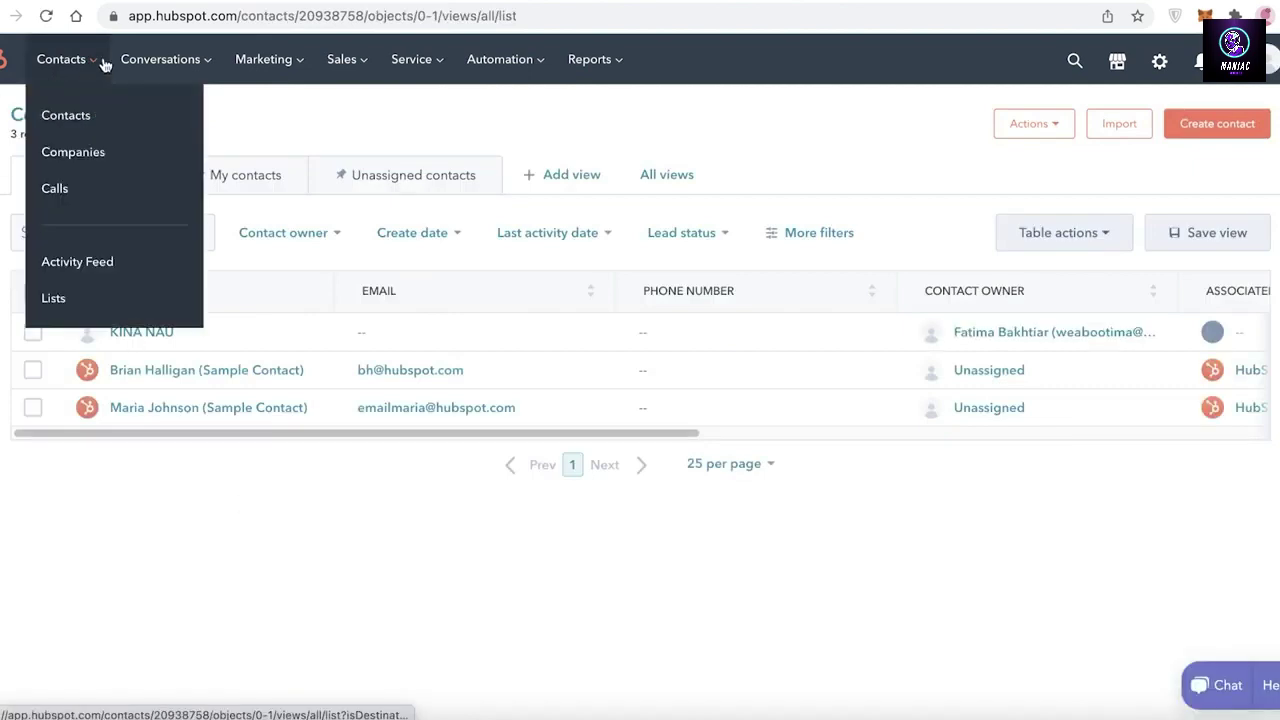
click(72, 155)
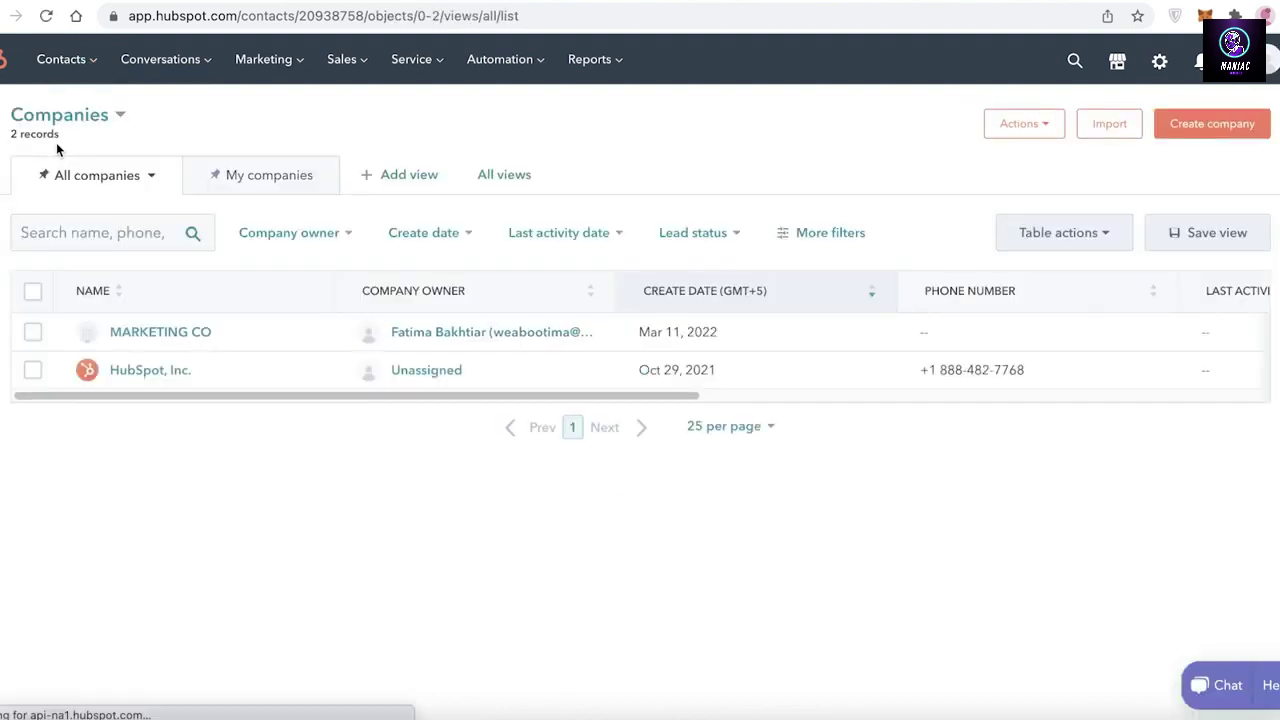
mouse_move(282, 356)
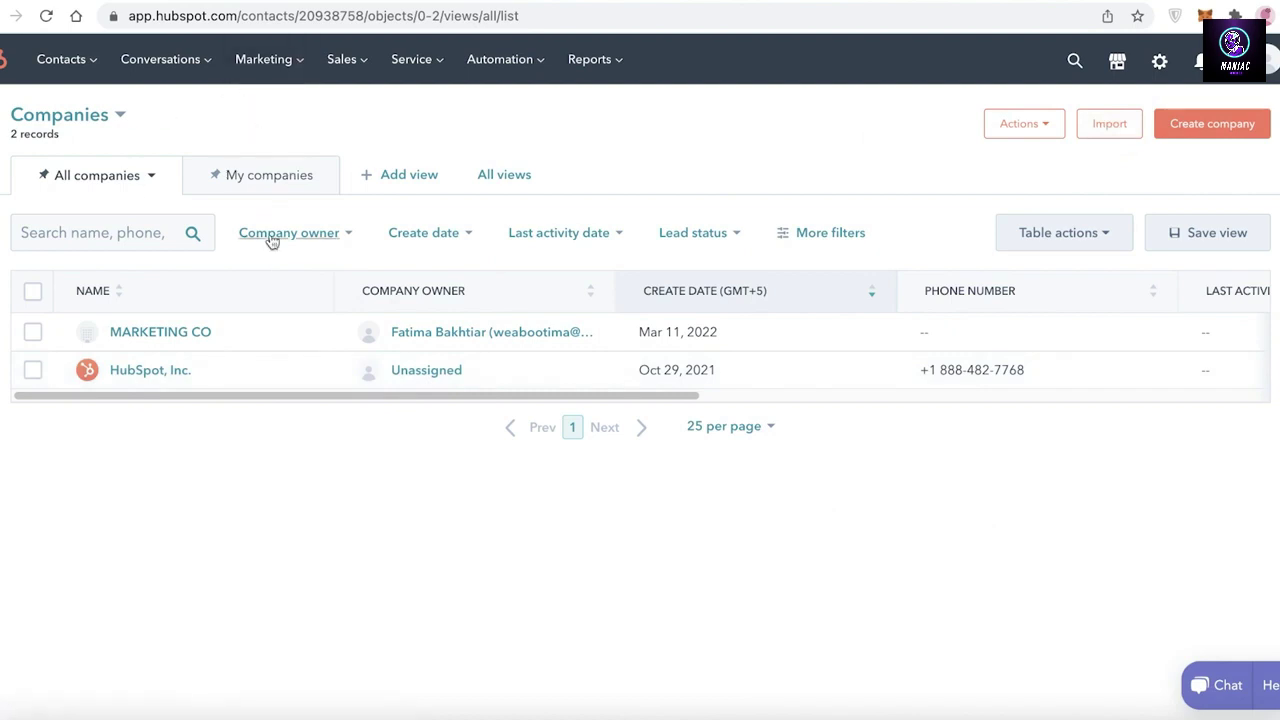
click(1028, 121)
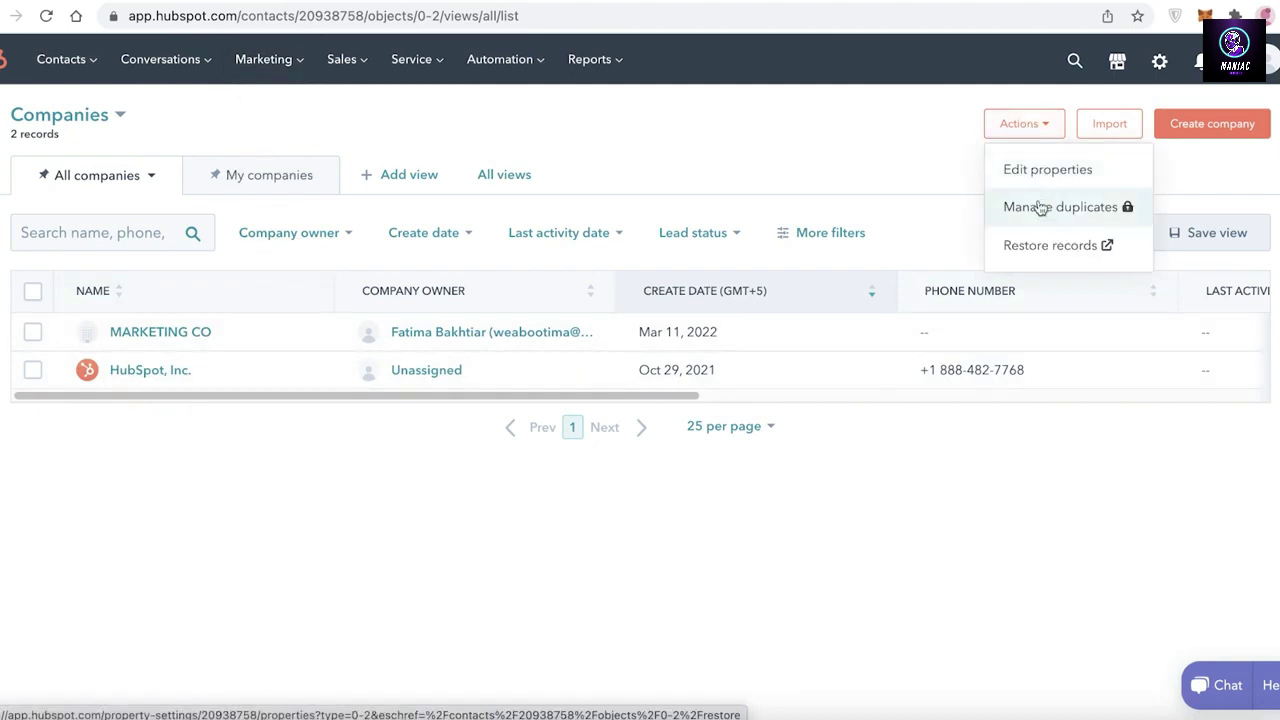
click(961, 128)
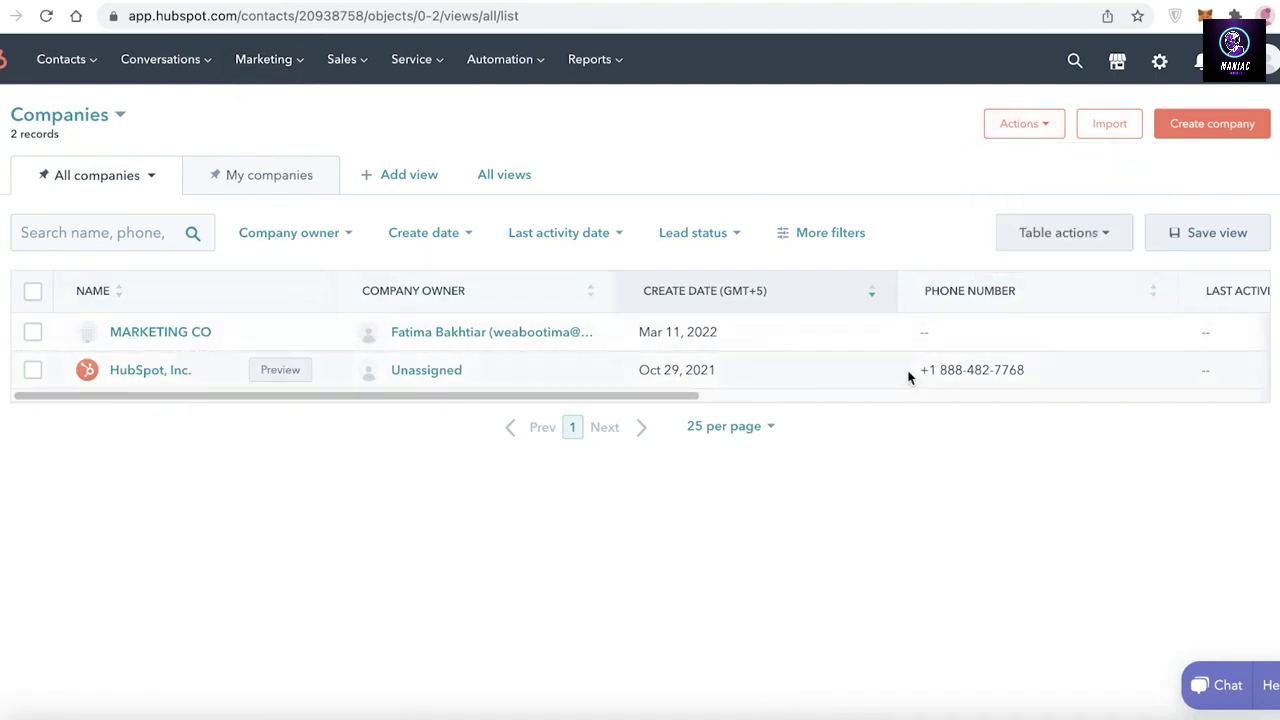
Examine the MARKETING CO company record and its merge options, leaving without merging.
click(230, 331)
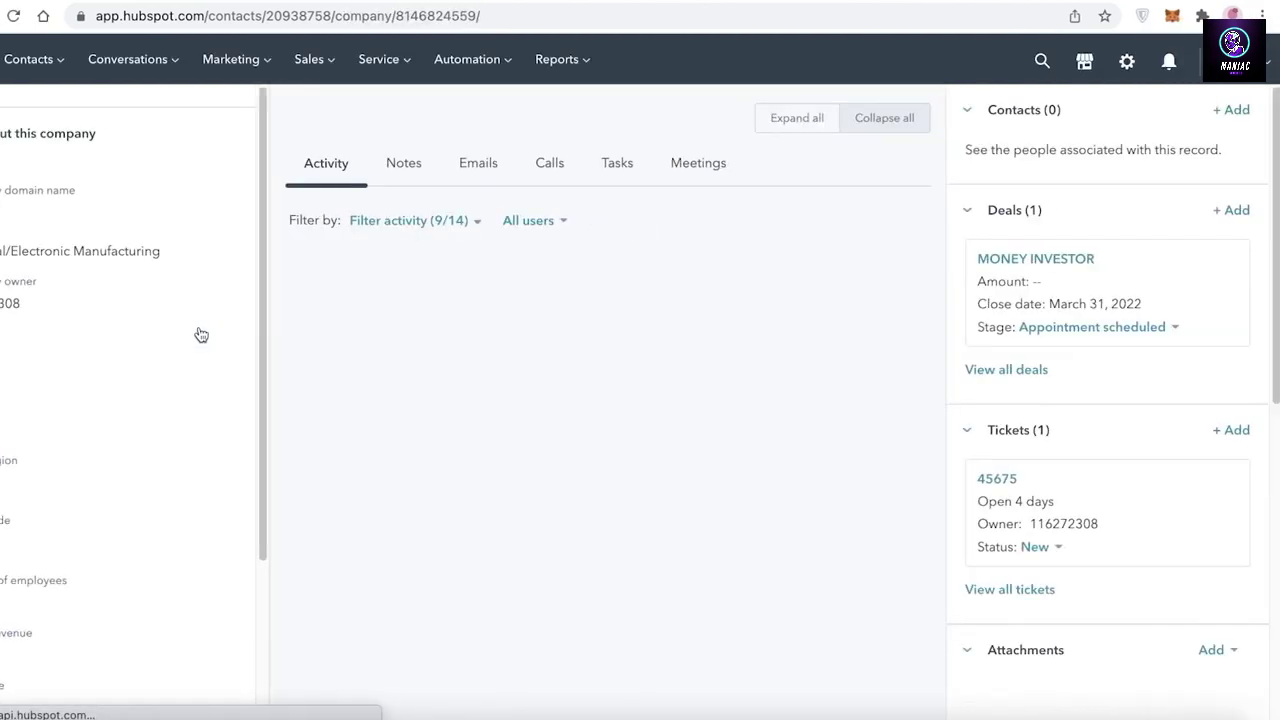
click(206, 121)
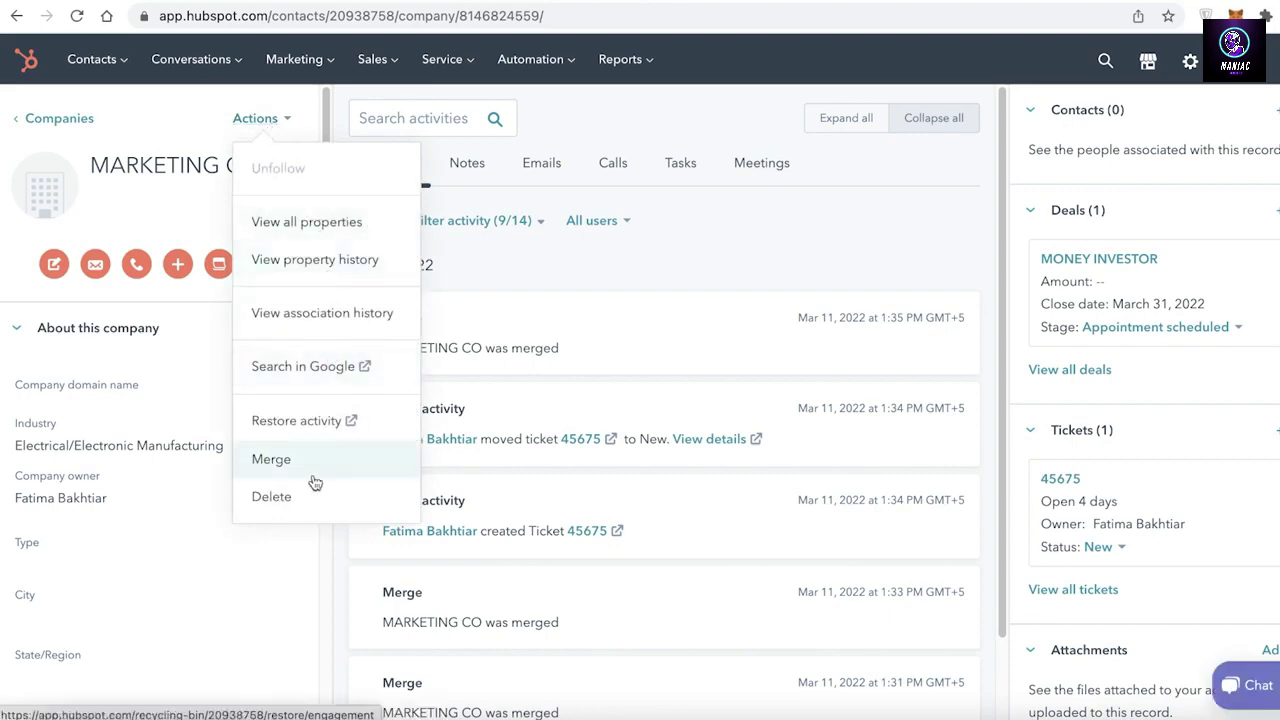
click(313, 474)
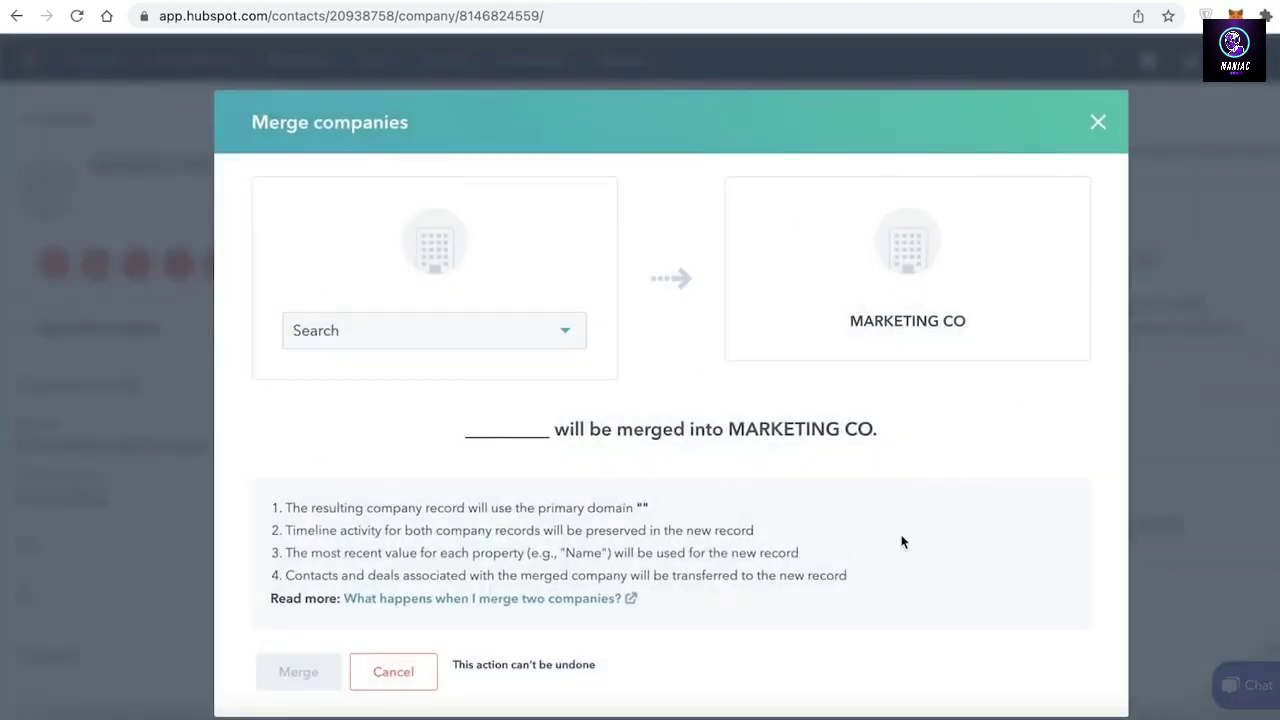
click(1097, 123)
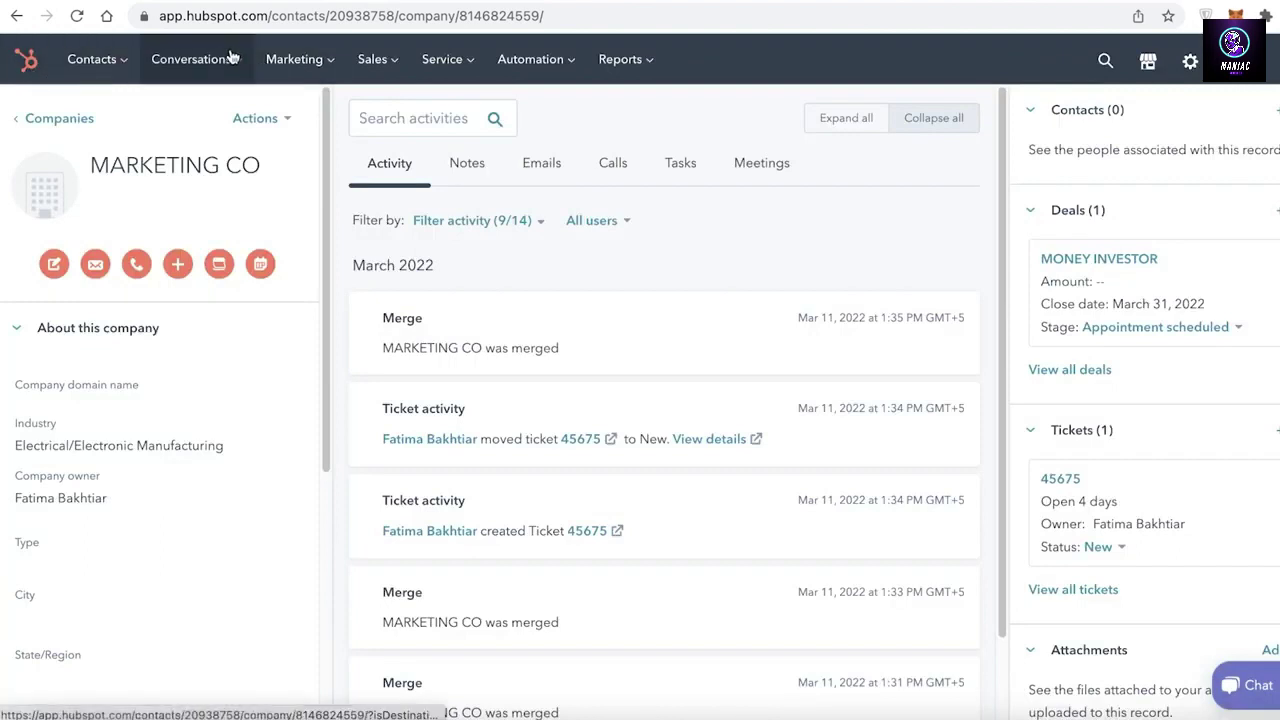
View the channels that can be connected to the conversations inbox, and the Ads page under Marketing.
mouse_move(215, 62)
click(238, 120)
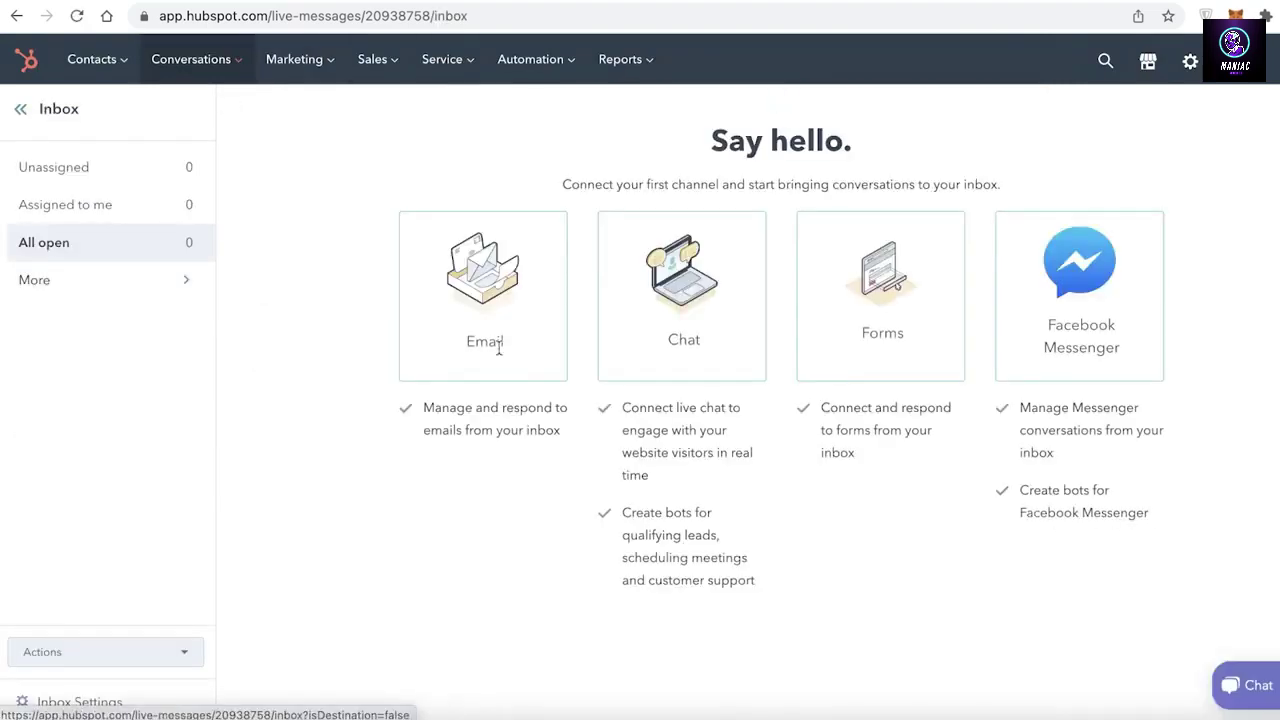
mouse_move(311, 83)
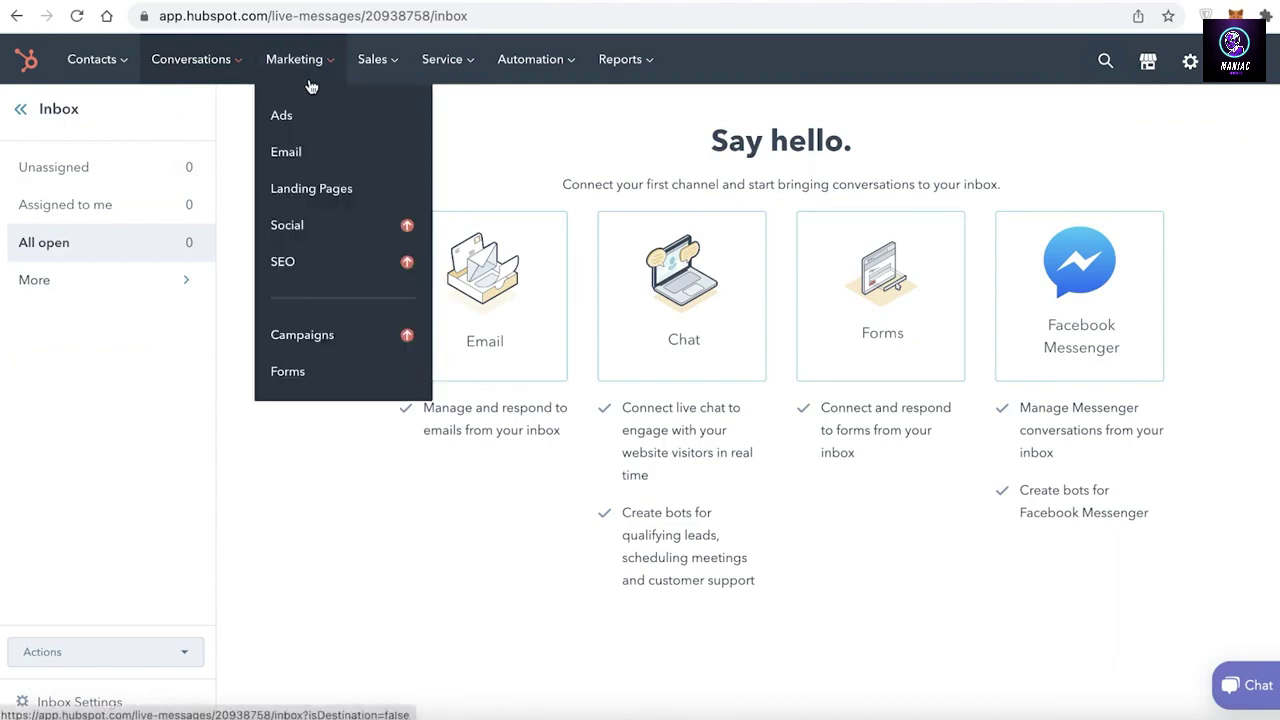
click(324, 117)
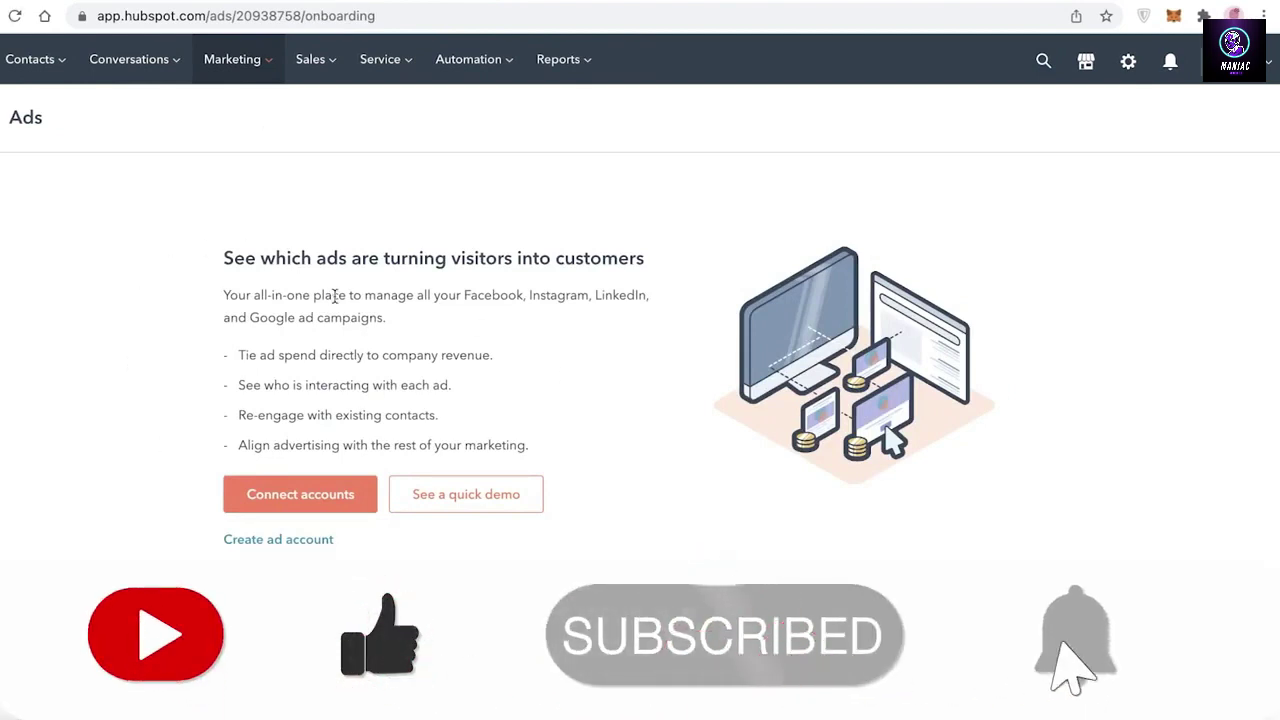
Get started with free marketing email, dismiss the guided tour and choose the Mailchimp setup.
click(238, 62)
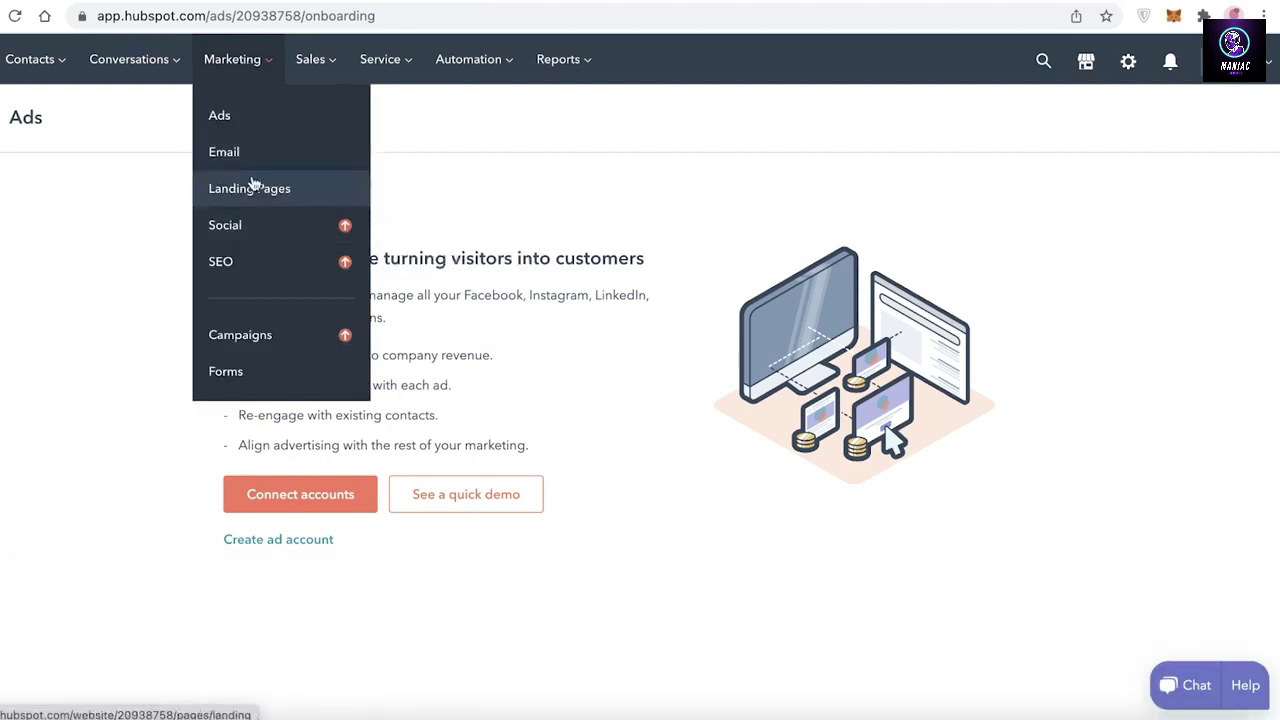
click(232, 147)
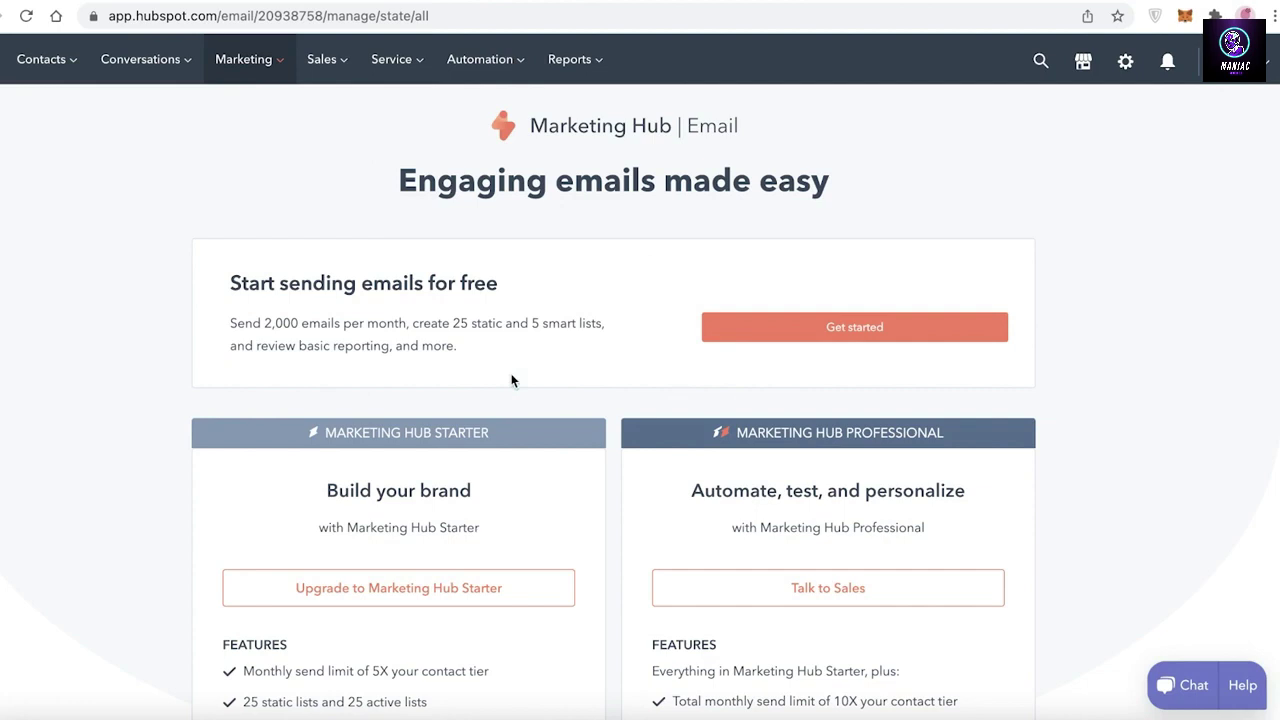
click(748, 334)
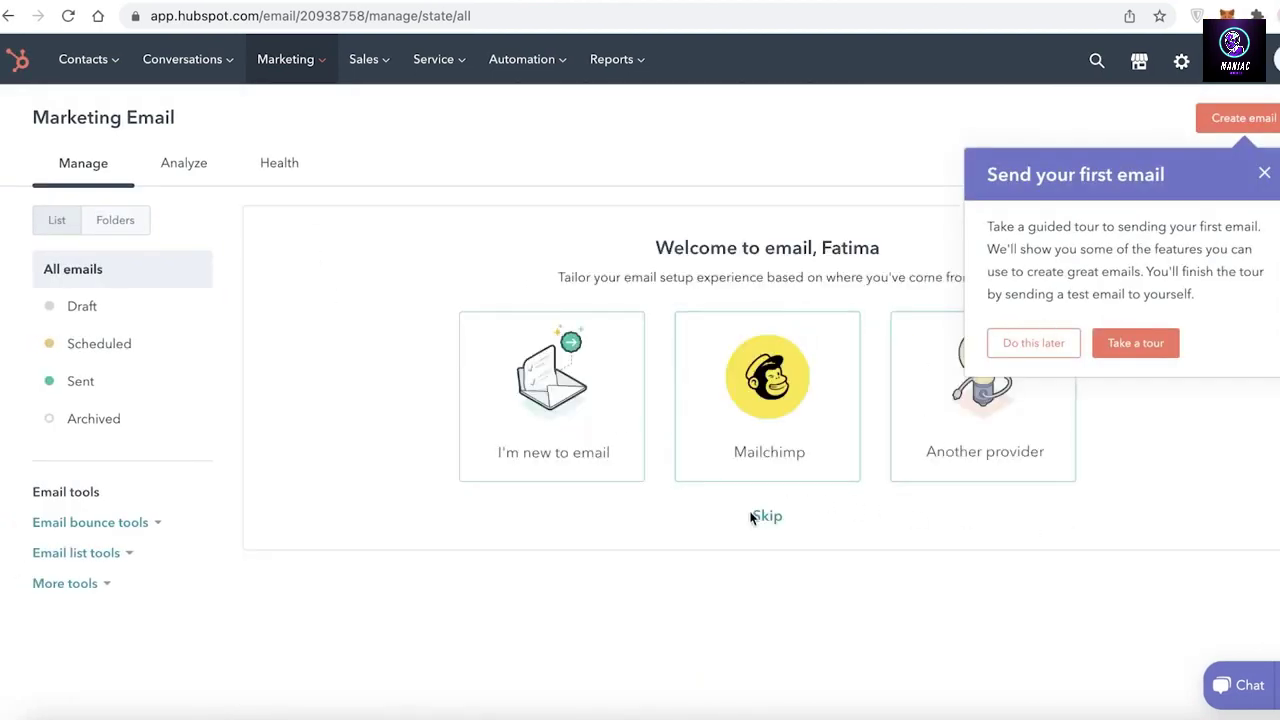
click(1264, 173)
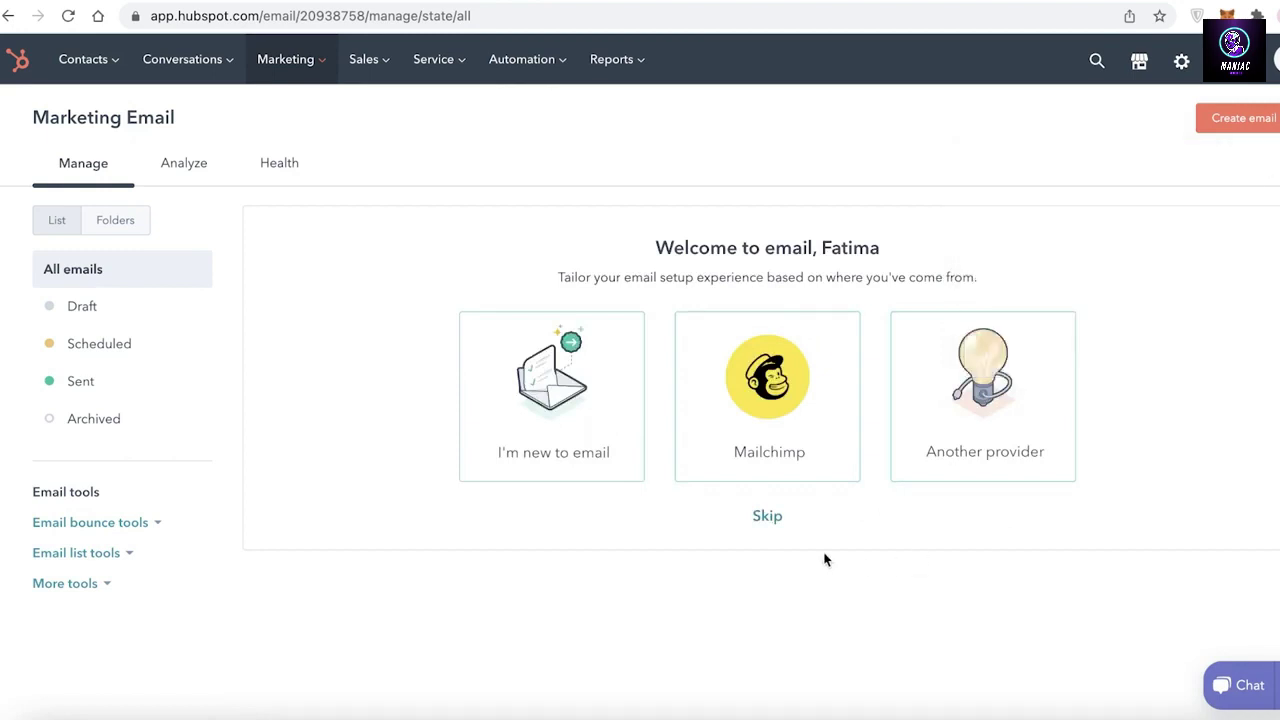
click(769, 400)
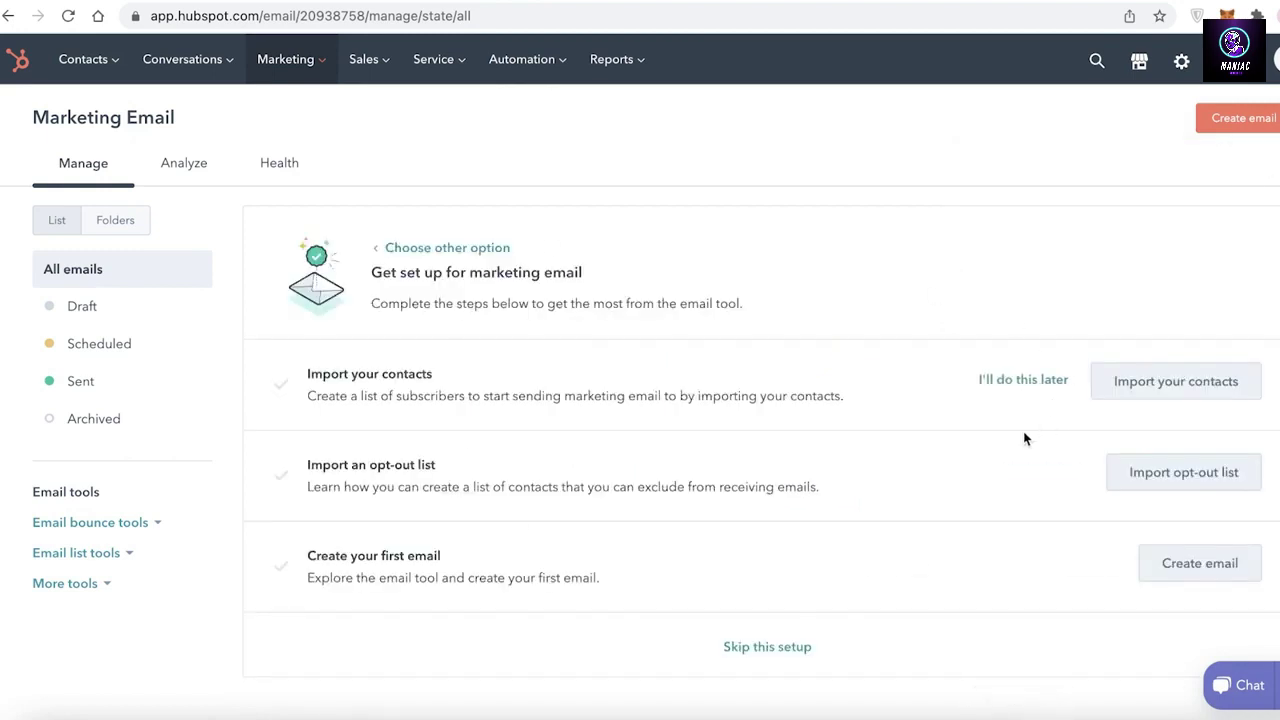
Create a new free landing page with the page name UHK.
click(270, 62)
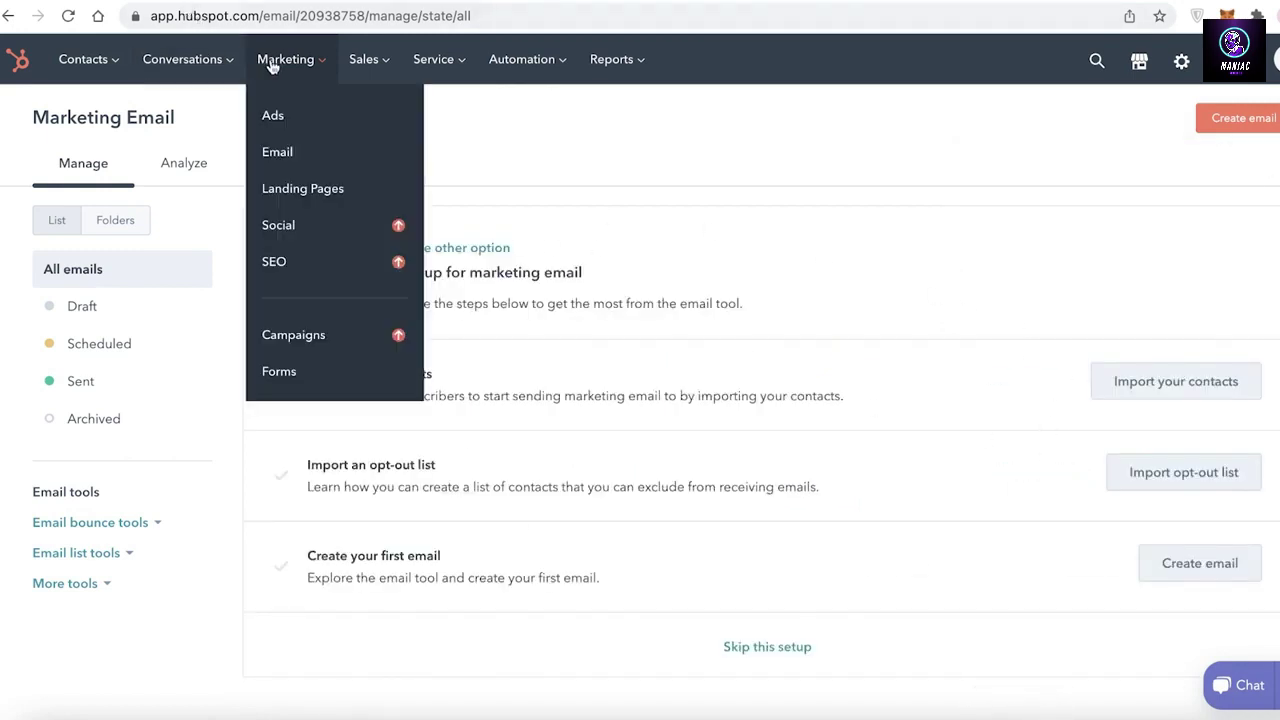
click(312, 195)
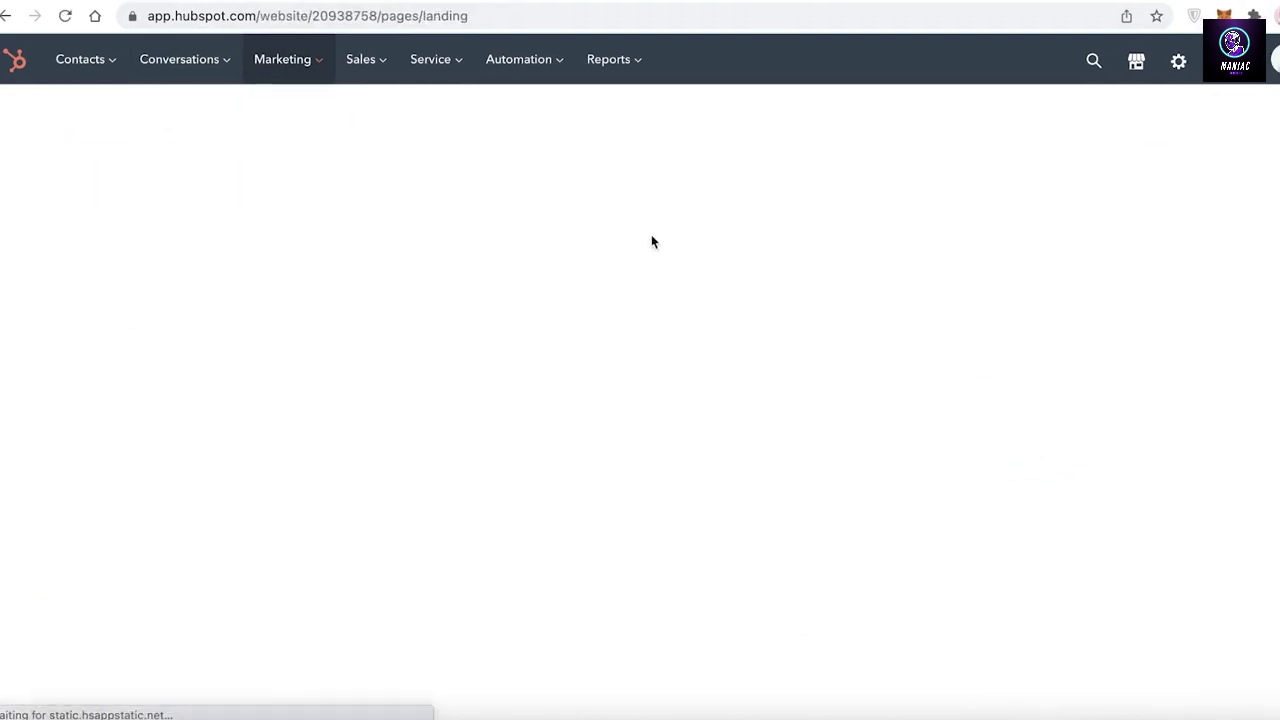
scroll(611, 240, down, 3)
click(806, 104)
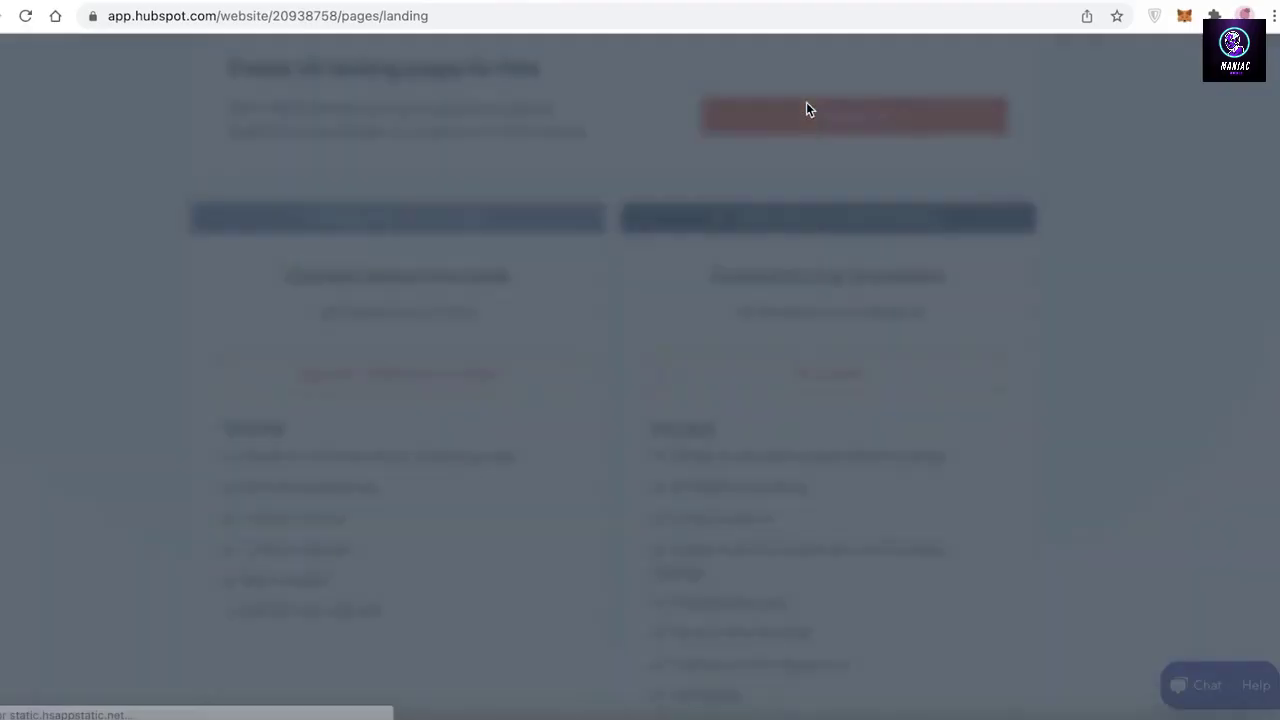
click(630, 321)
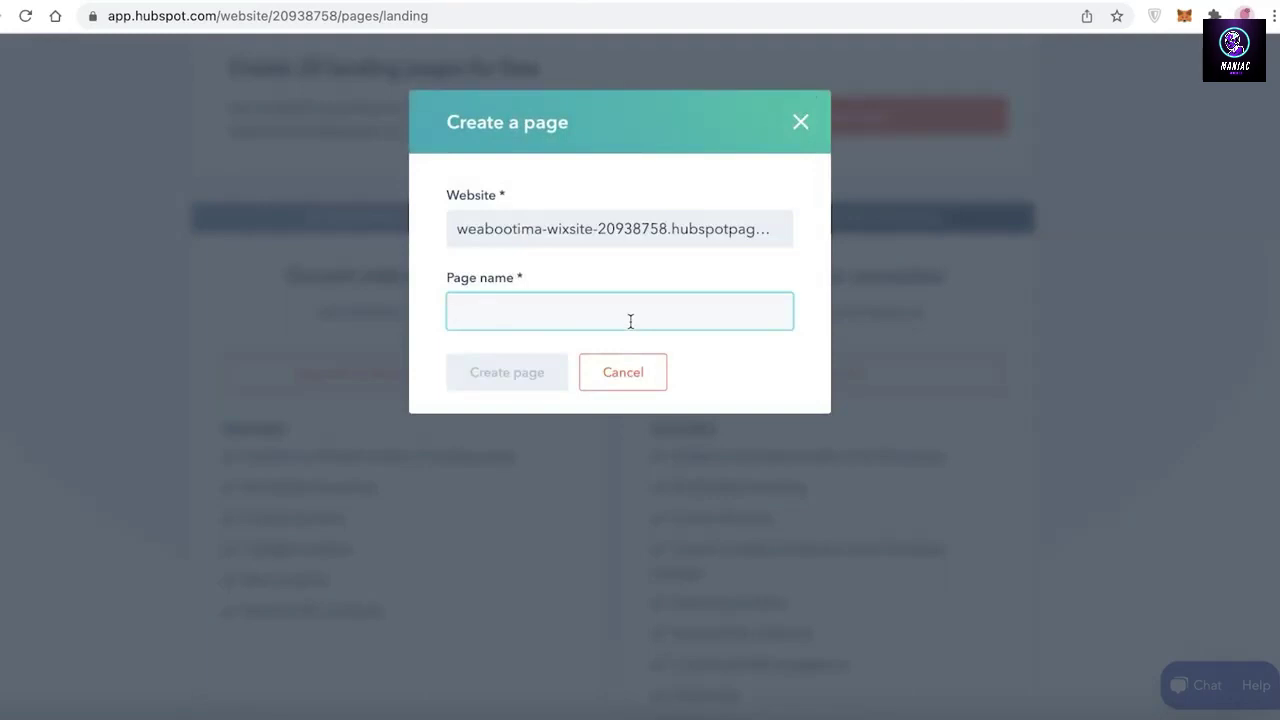
text(UHK)
click(552, 380)
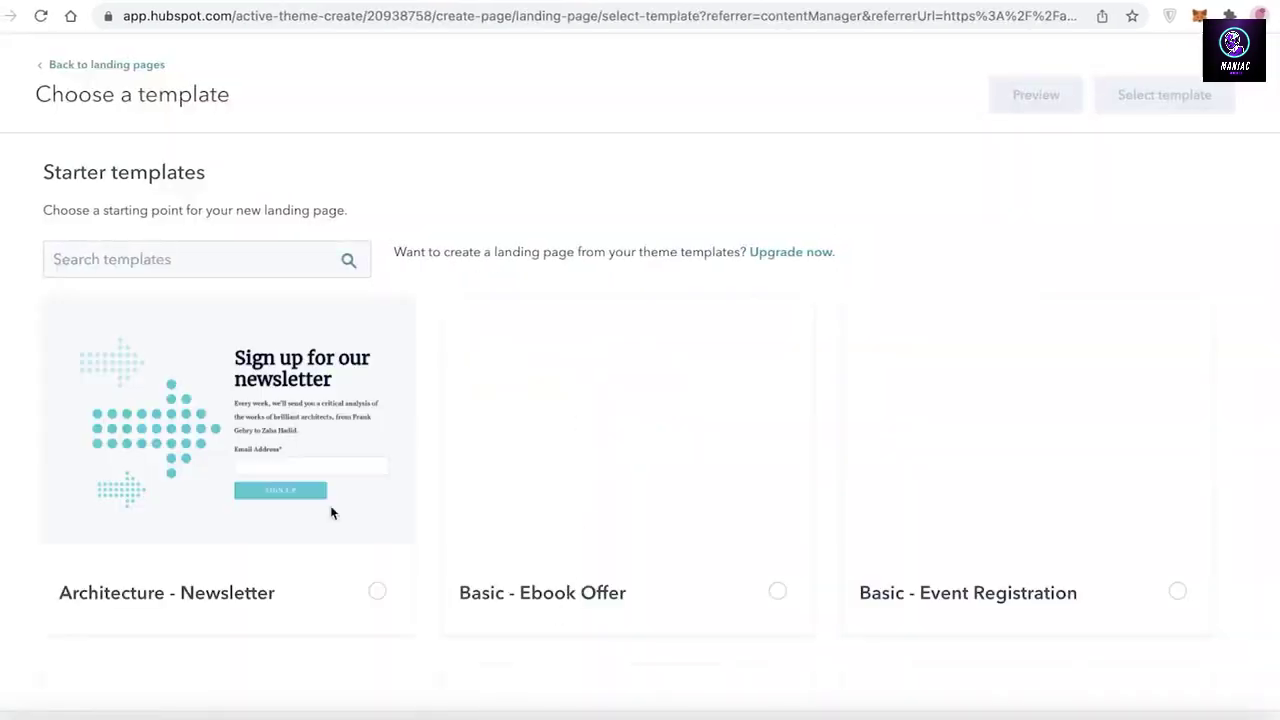
Apply the Basic - Event Registration template to the new landing page and exit the page editor.
scroll(629, 400, down, 7)
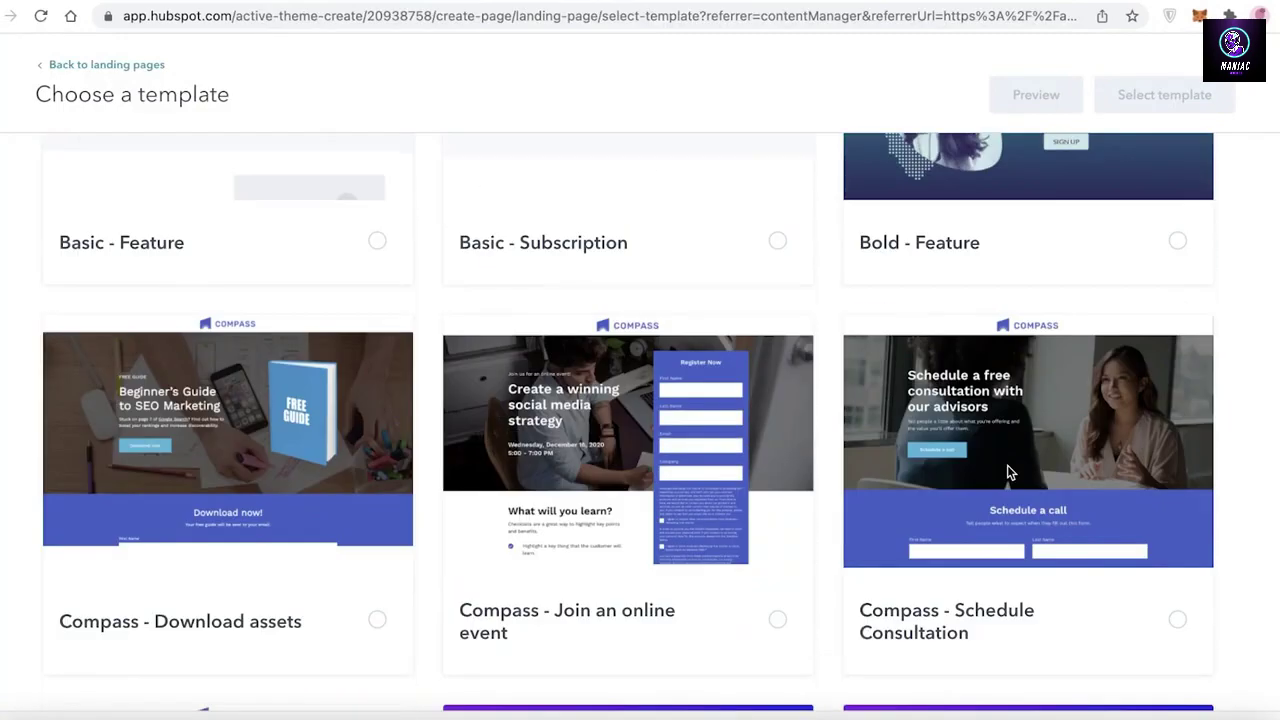
scroll(739, 512, up, 6)
scroll(1133, 505, down, 15)
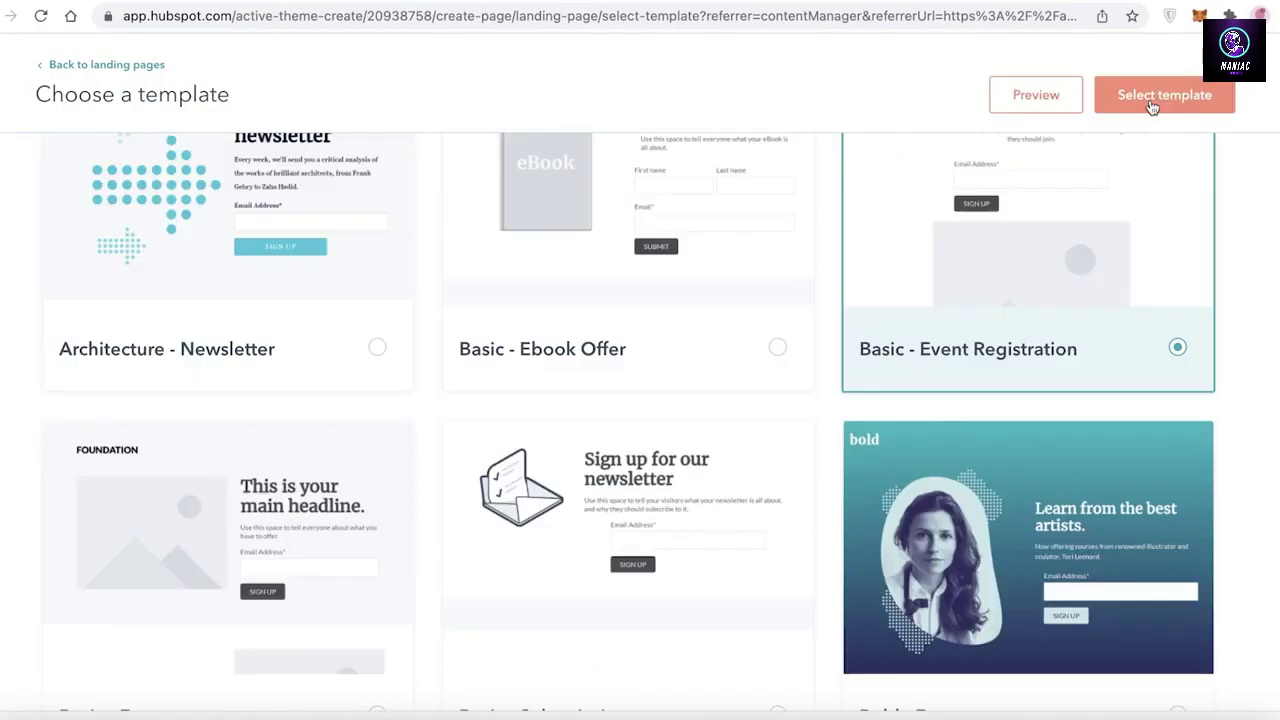
click(1164, 94)
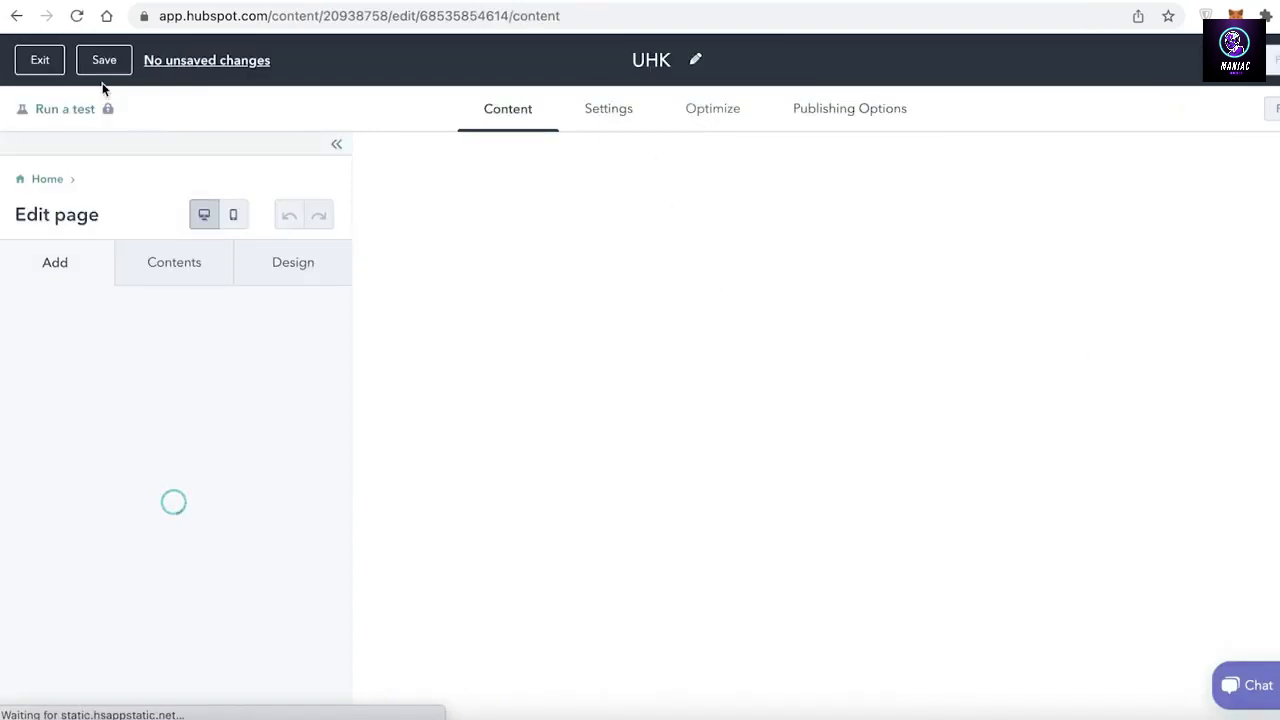
click(40, 59)
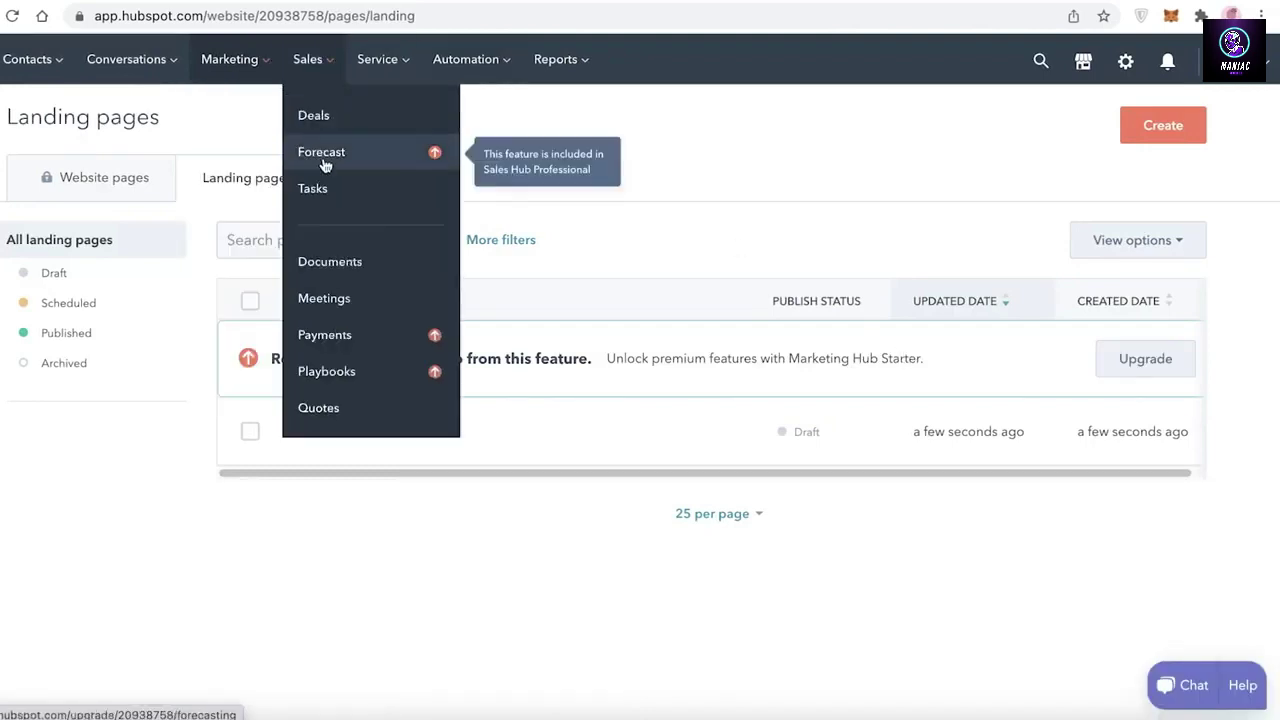
Look over the Marketing tools and open the Forms page.
mouse_move(223, 84)
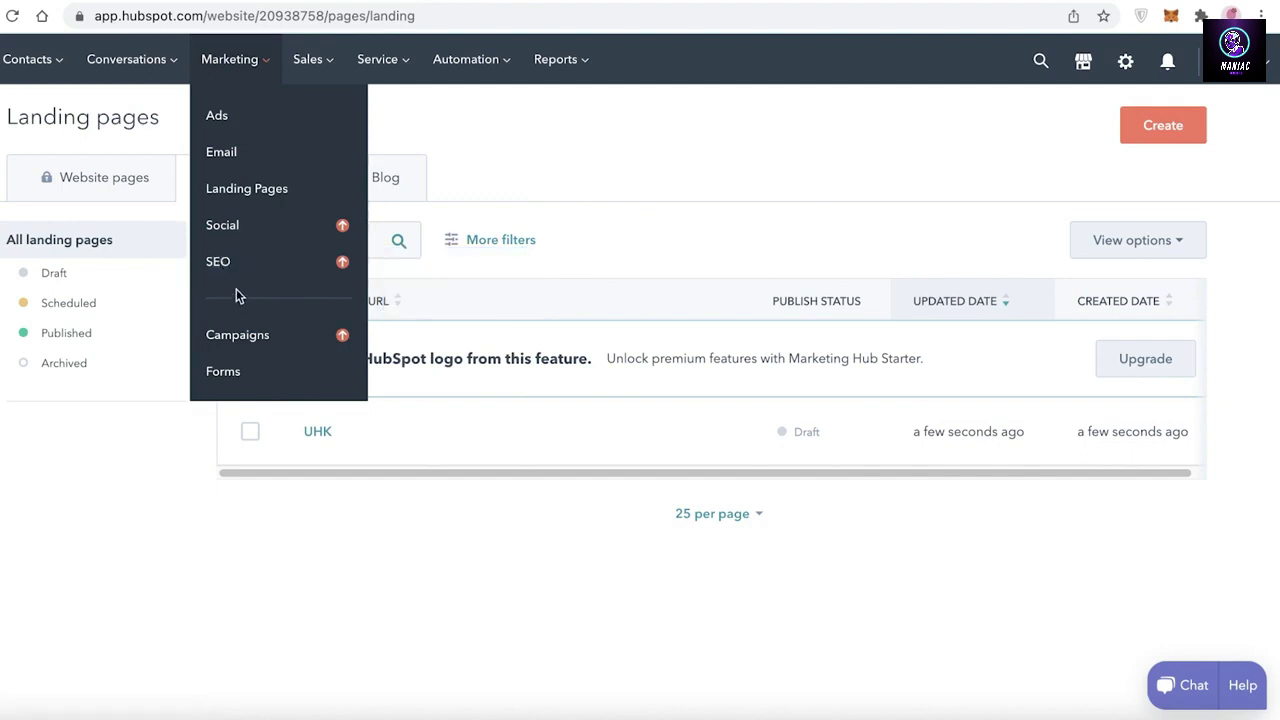
click(230, 372)
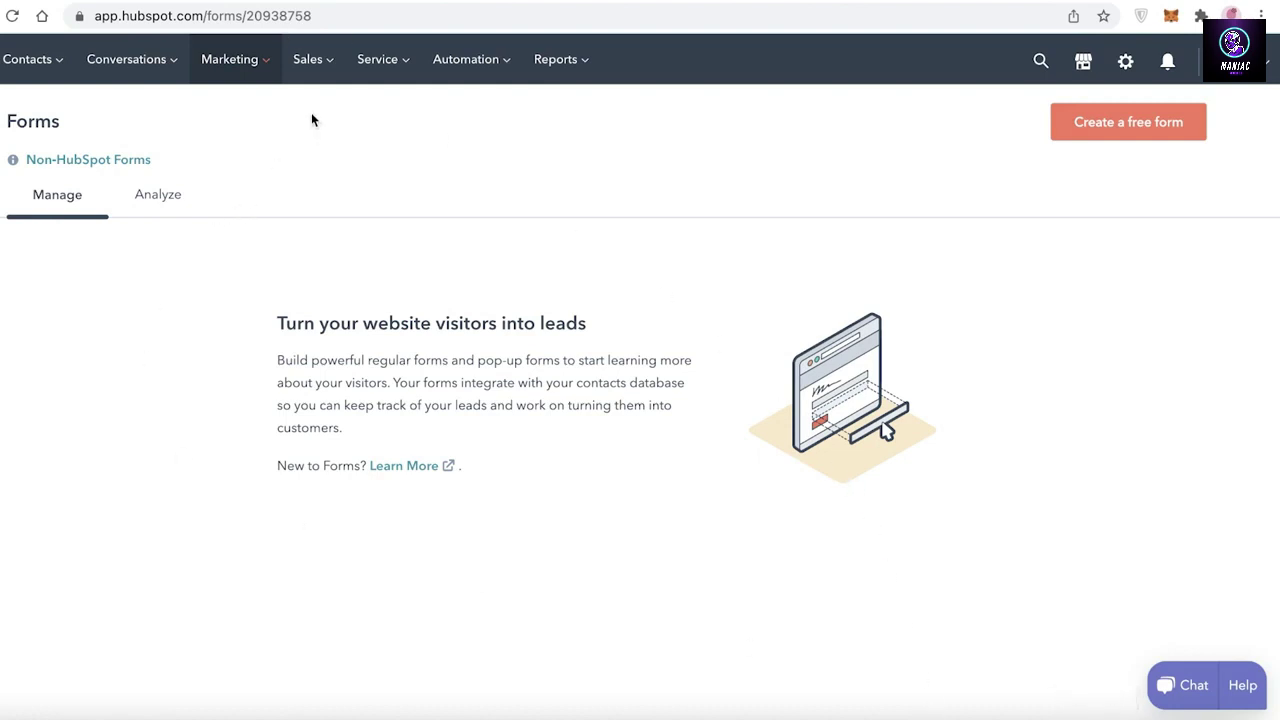
View the Deals list, open the sales Tasks page and dismiss its two introductory pop-ups.
click(308, 61)
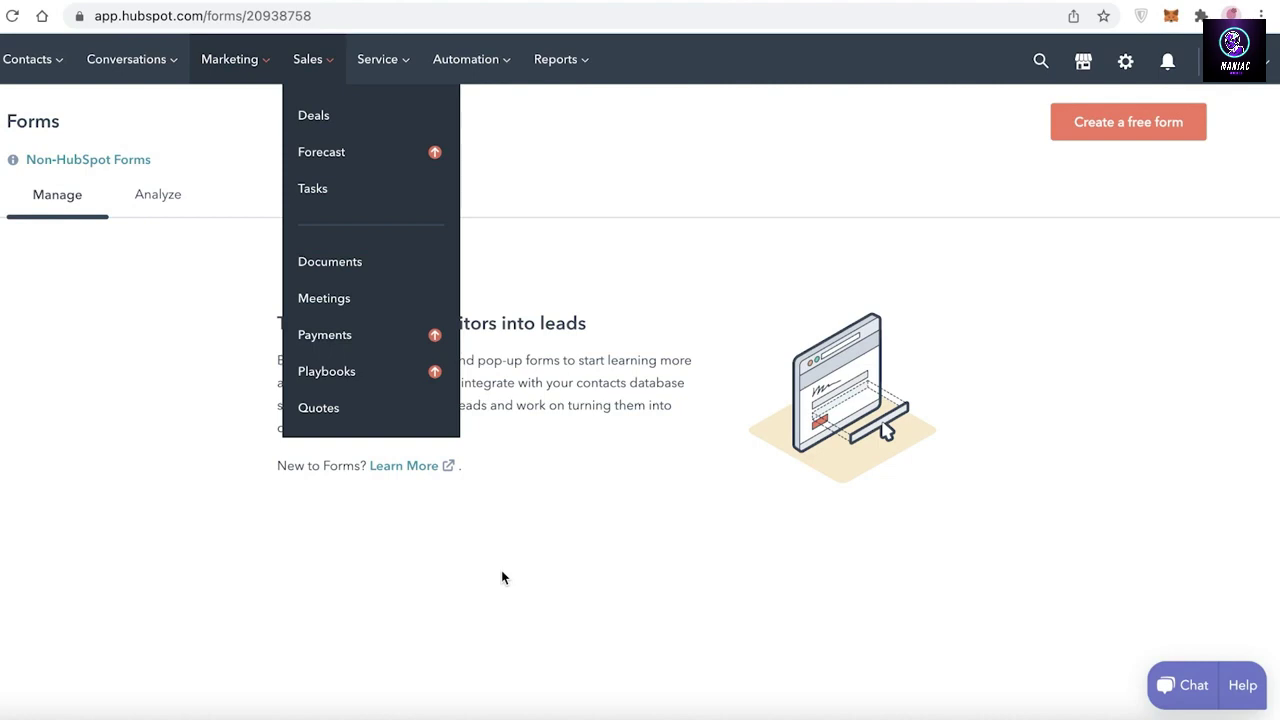
click(336, 118)
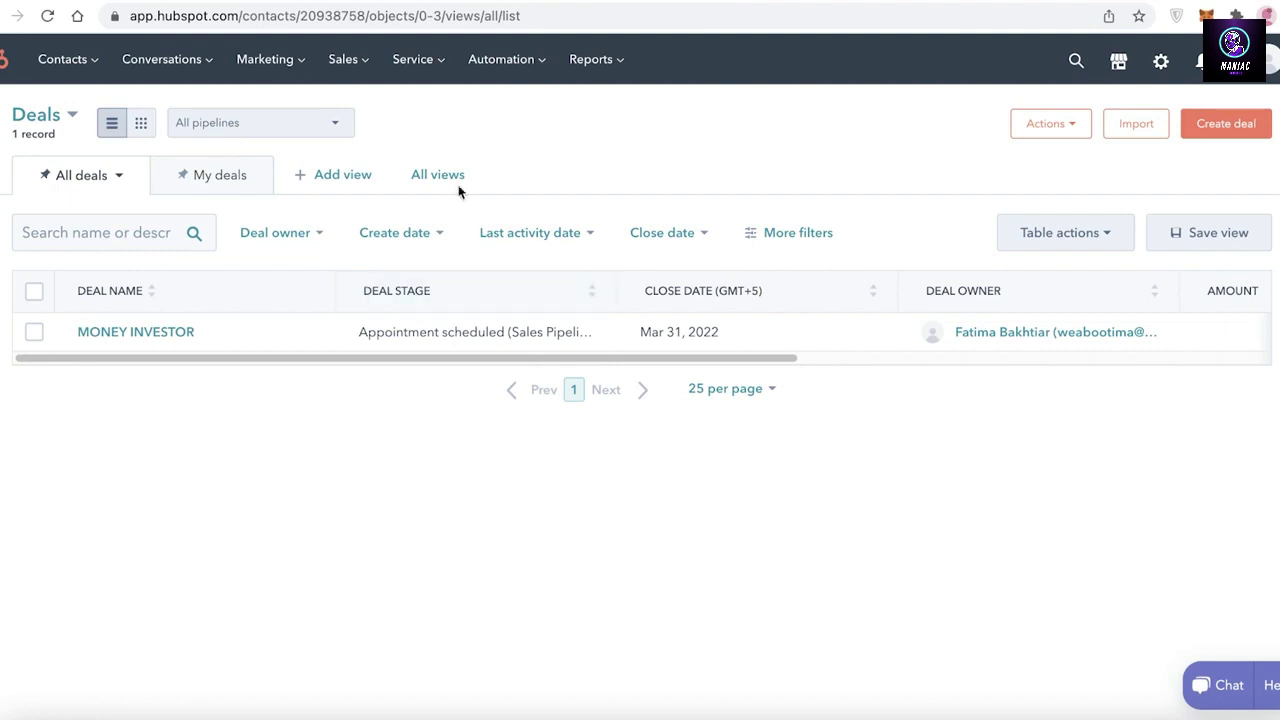
click(345, 58)
click(385, 188)
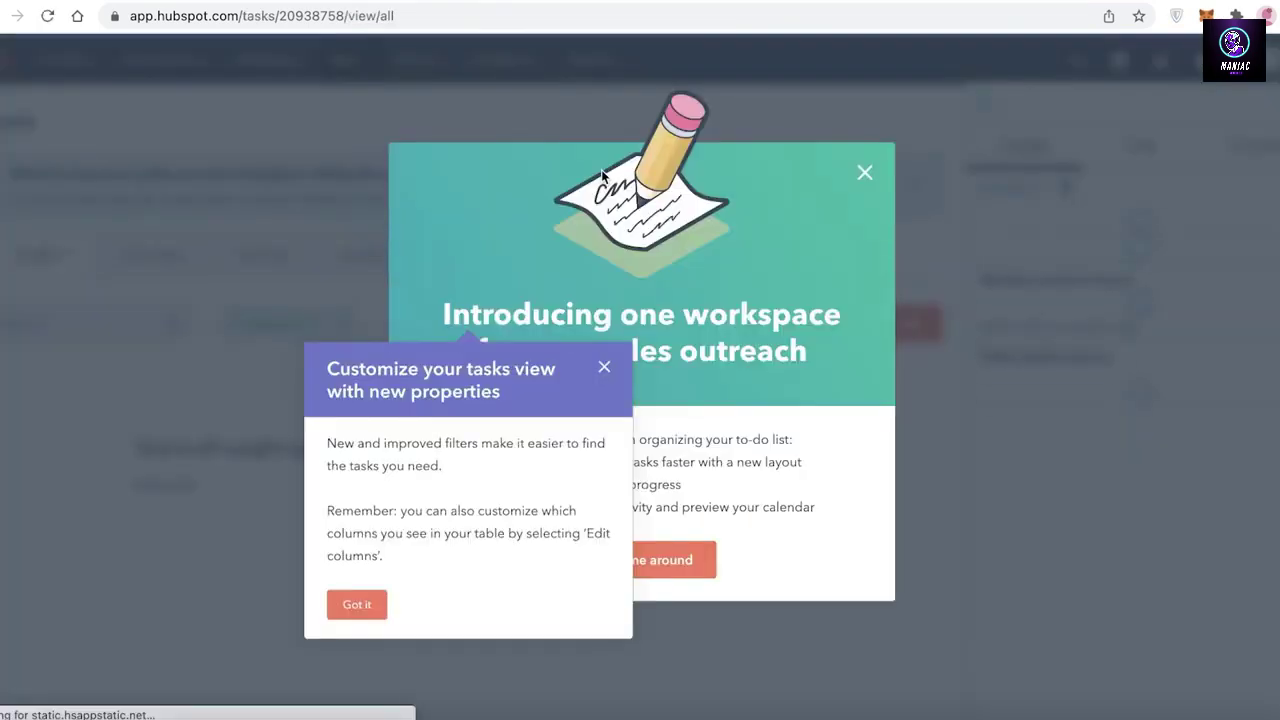
click(865, 173)
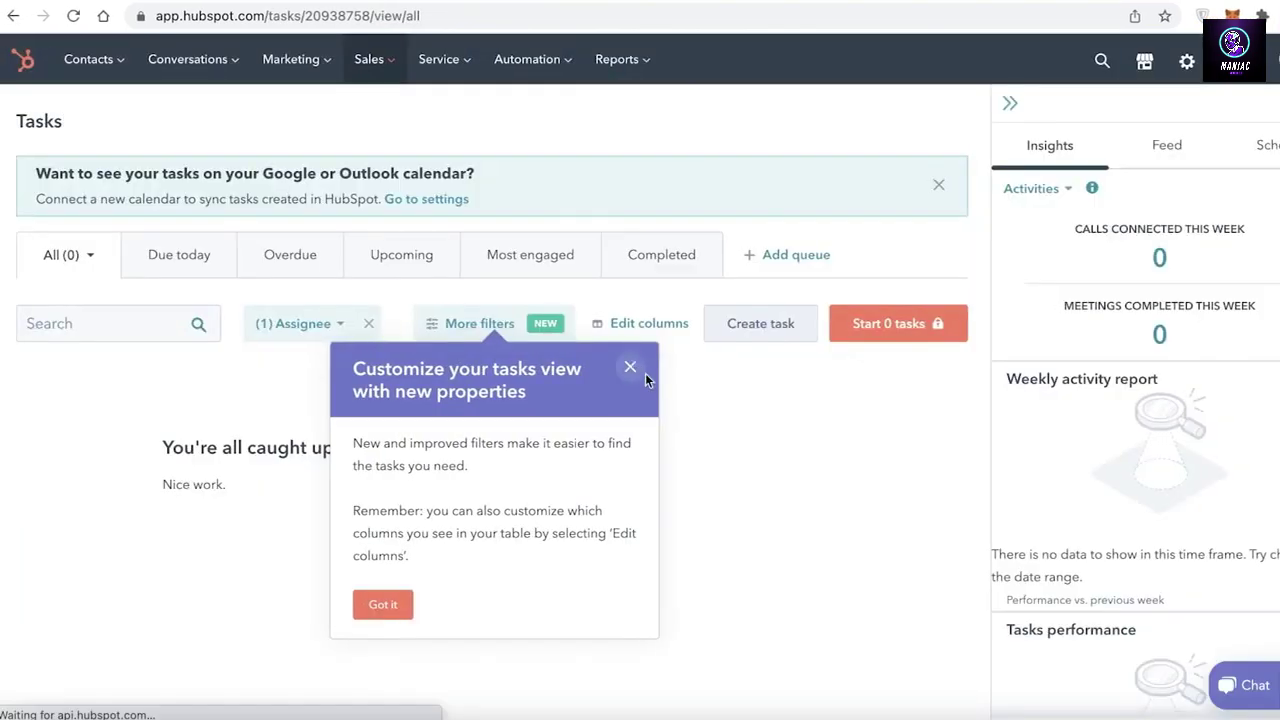
click(643, 372)
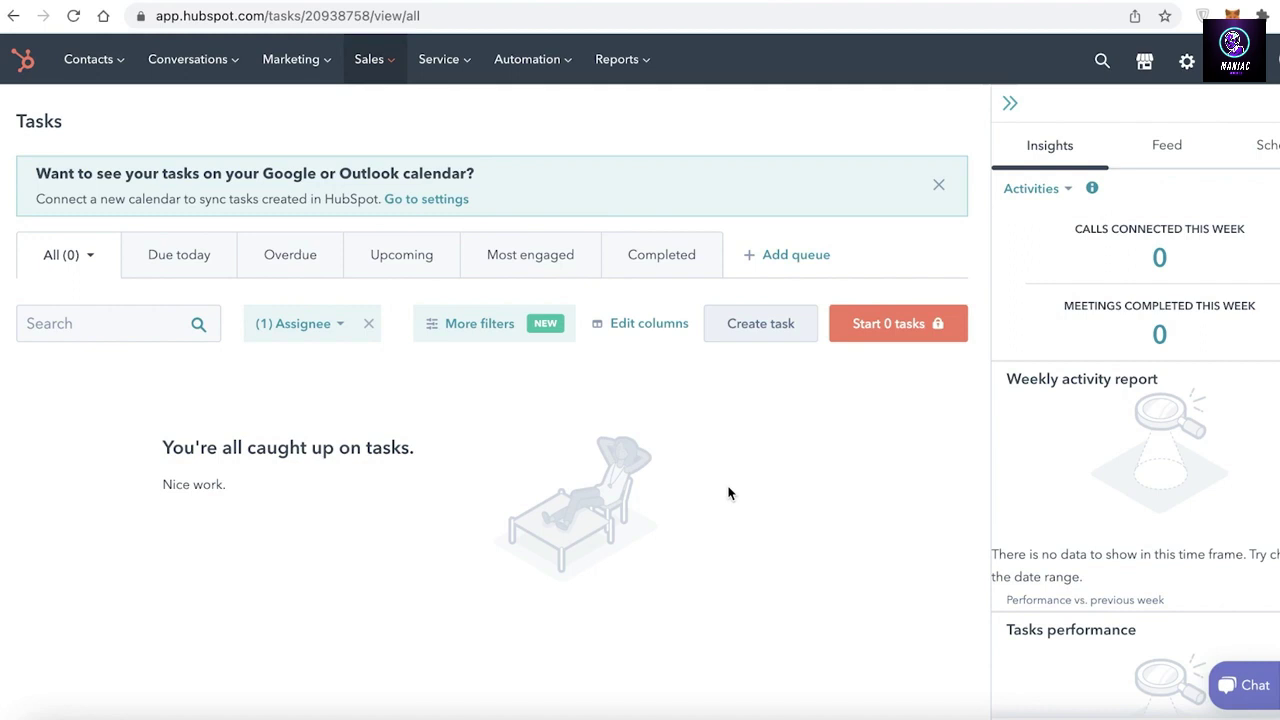
Start a new task titled "Meet new investor" and assign it to the listed account user.
click(797, 330)
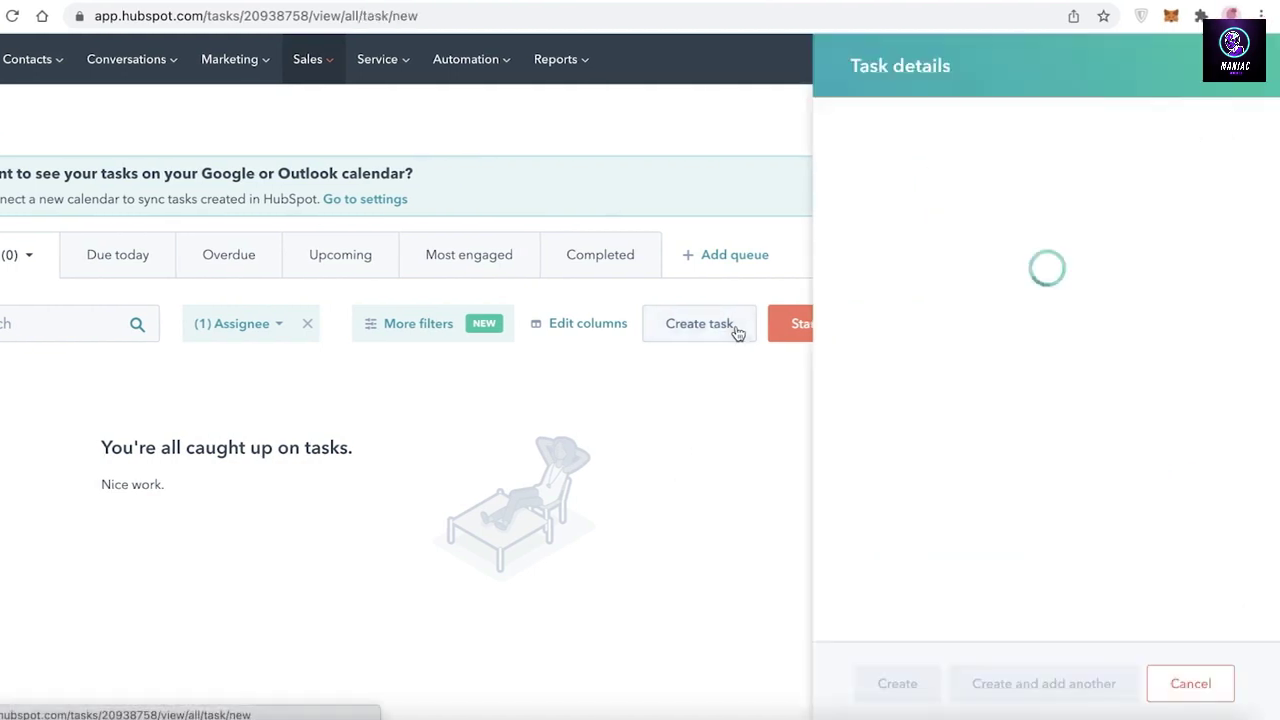
click(966, 170)
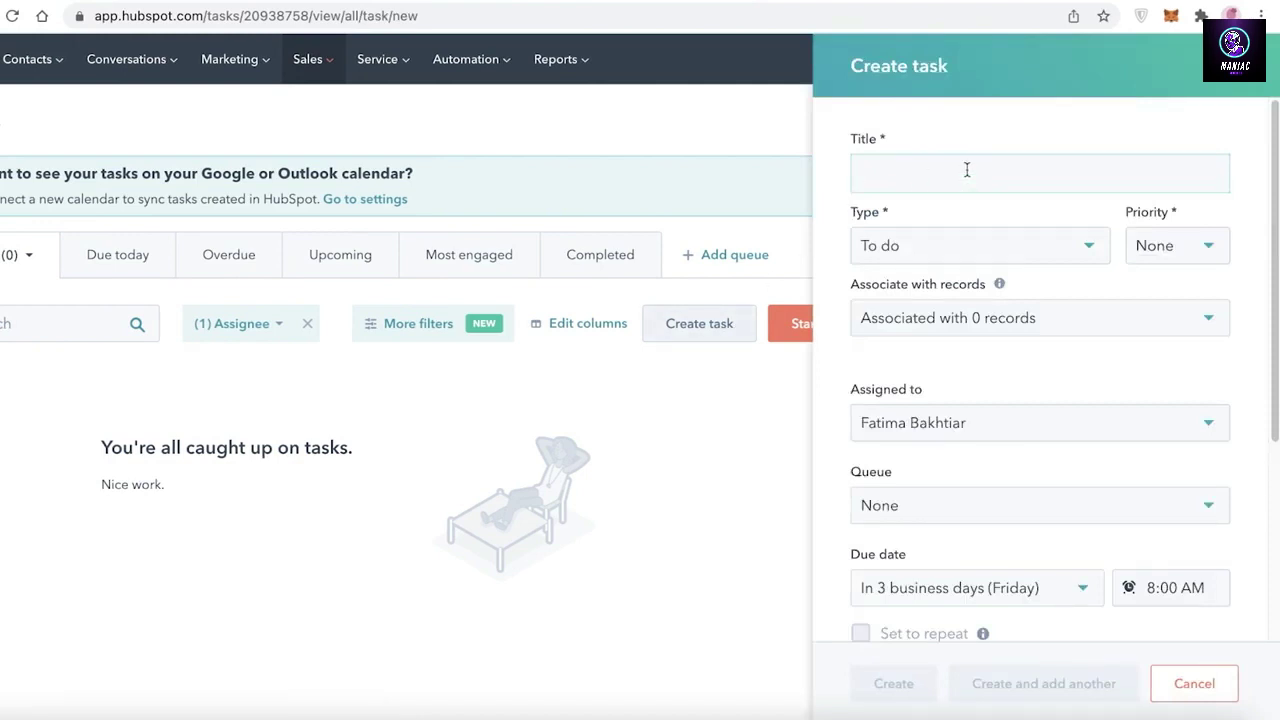
text(Meet new)
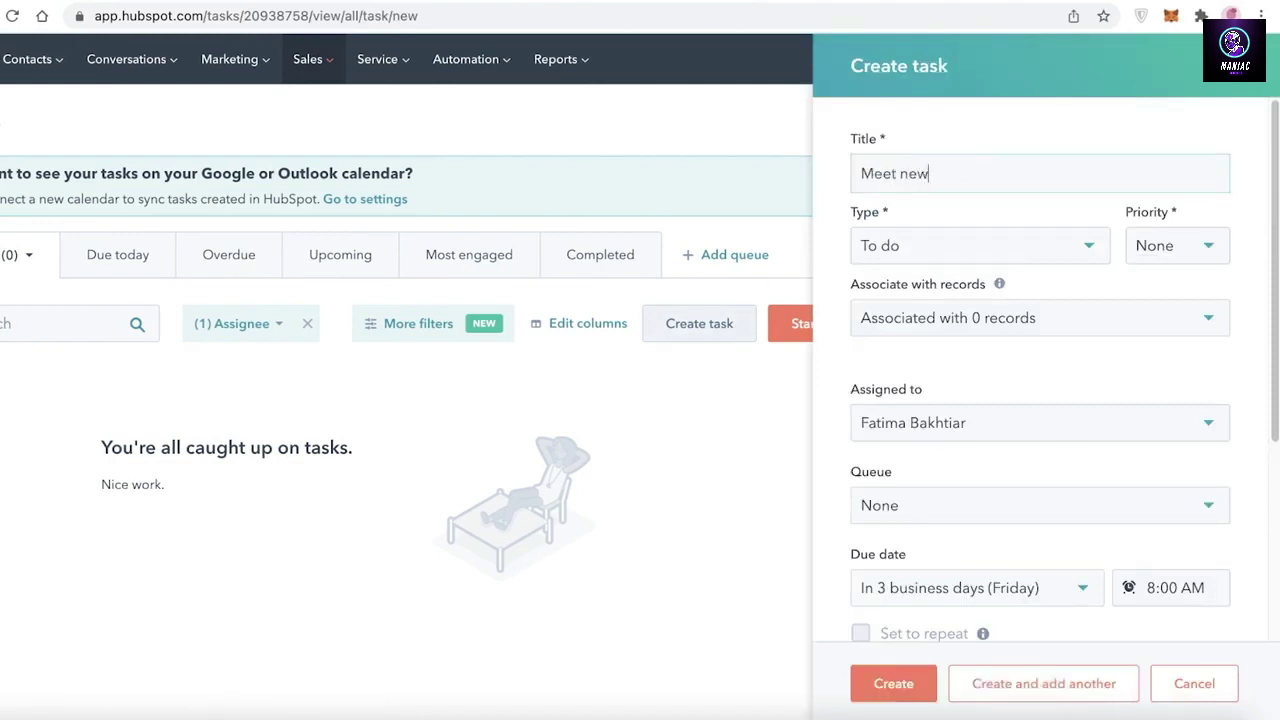
text( investor)
click(1022, 424)
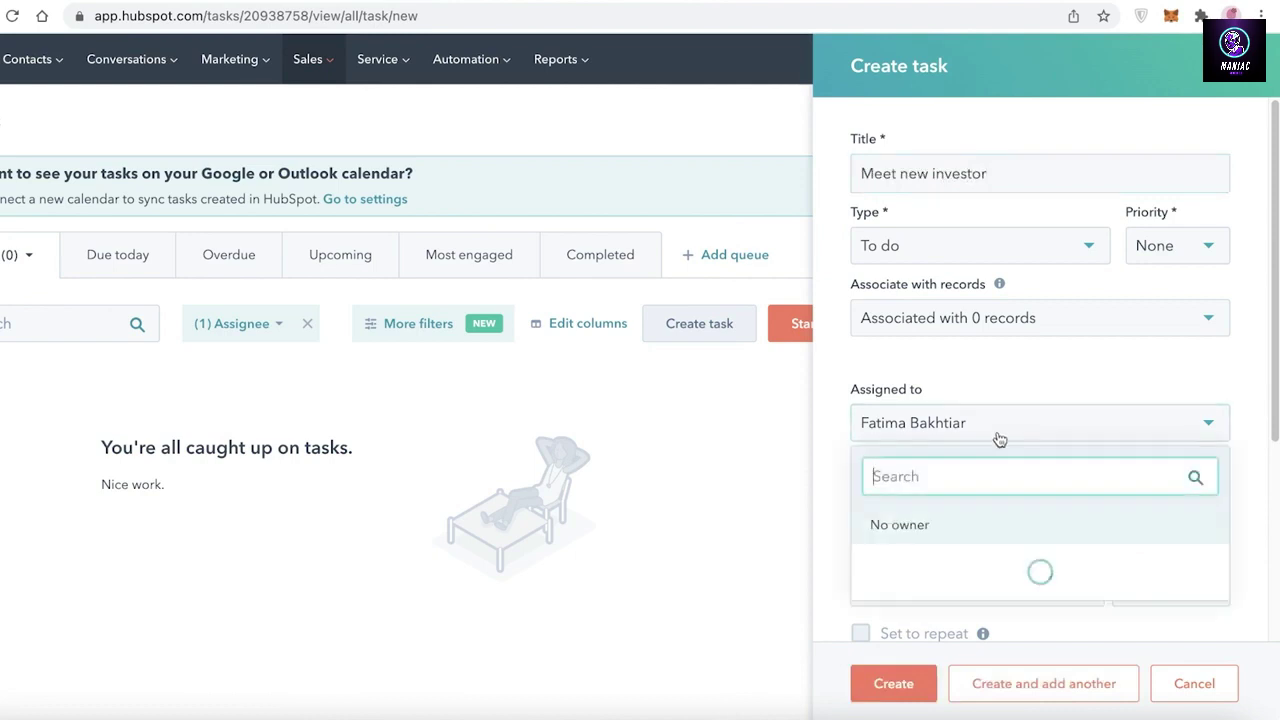
click(1016, 572)
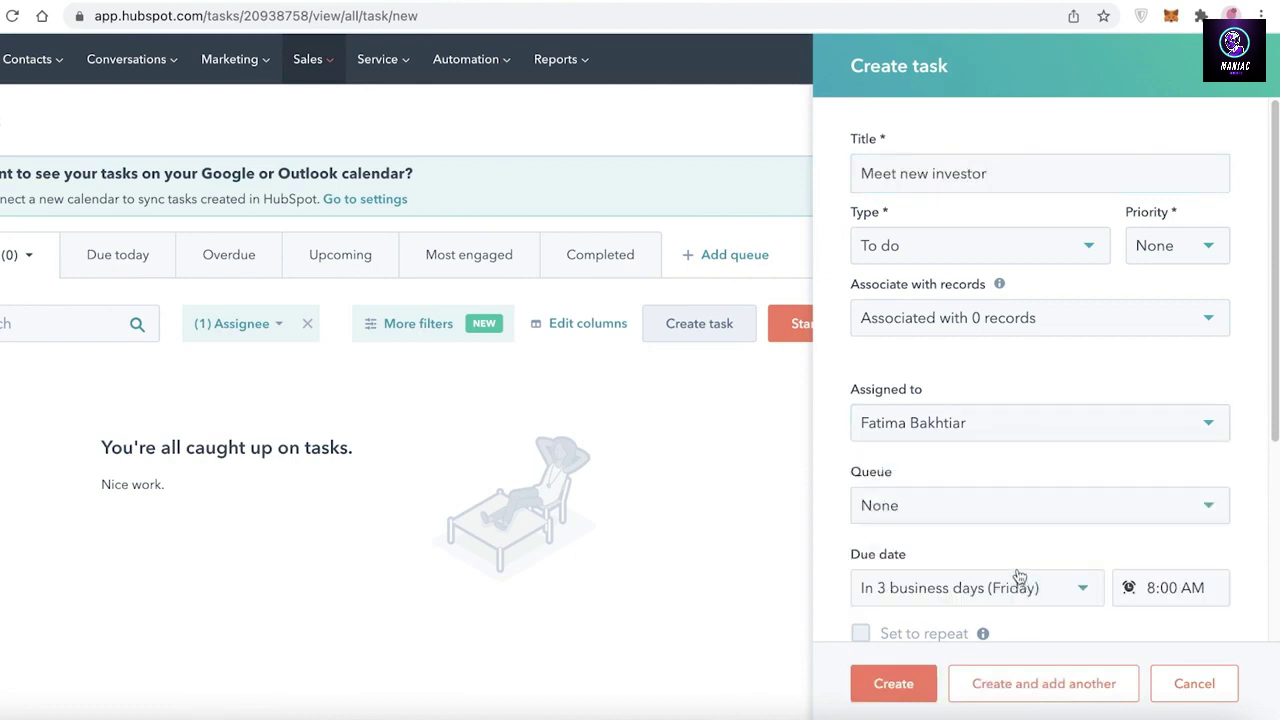
click(960, 423)
click(935, 572)
scroll(1061, 491, down, 3)
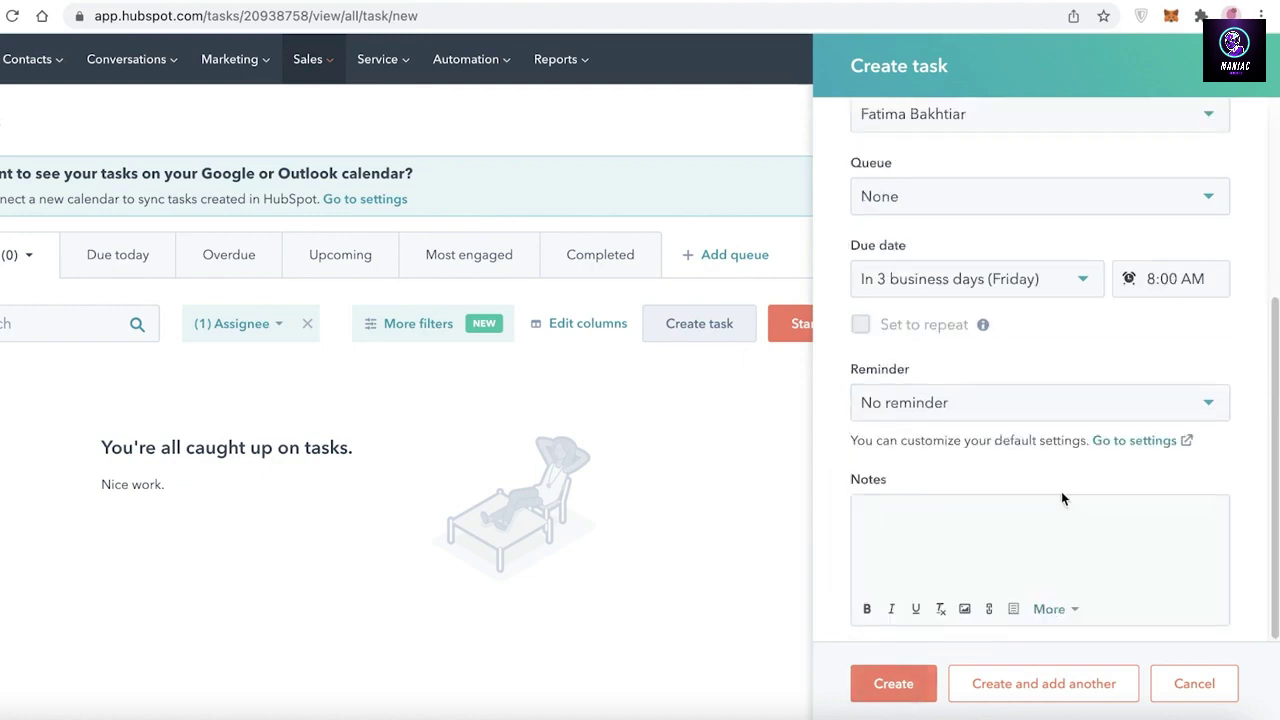
Set the task's due date to In 1 week (March 22), check the record association options and create the task.
click(980, 289)
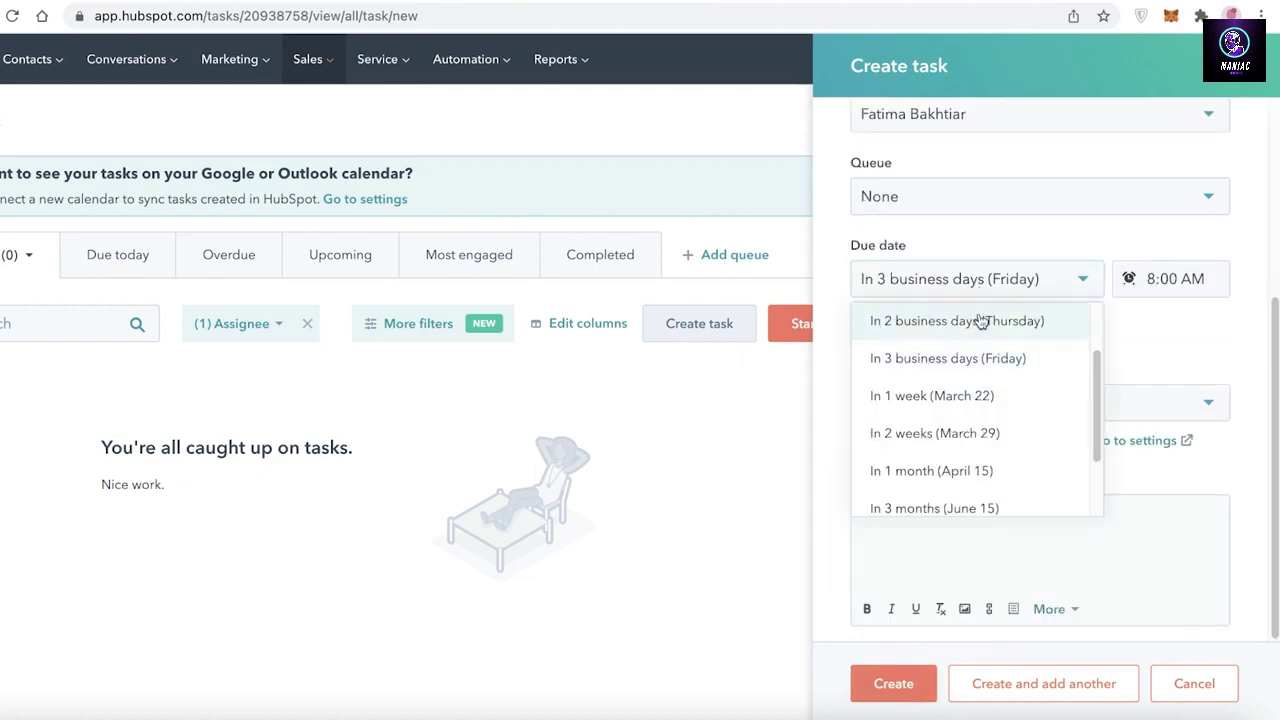
click(946, 395)
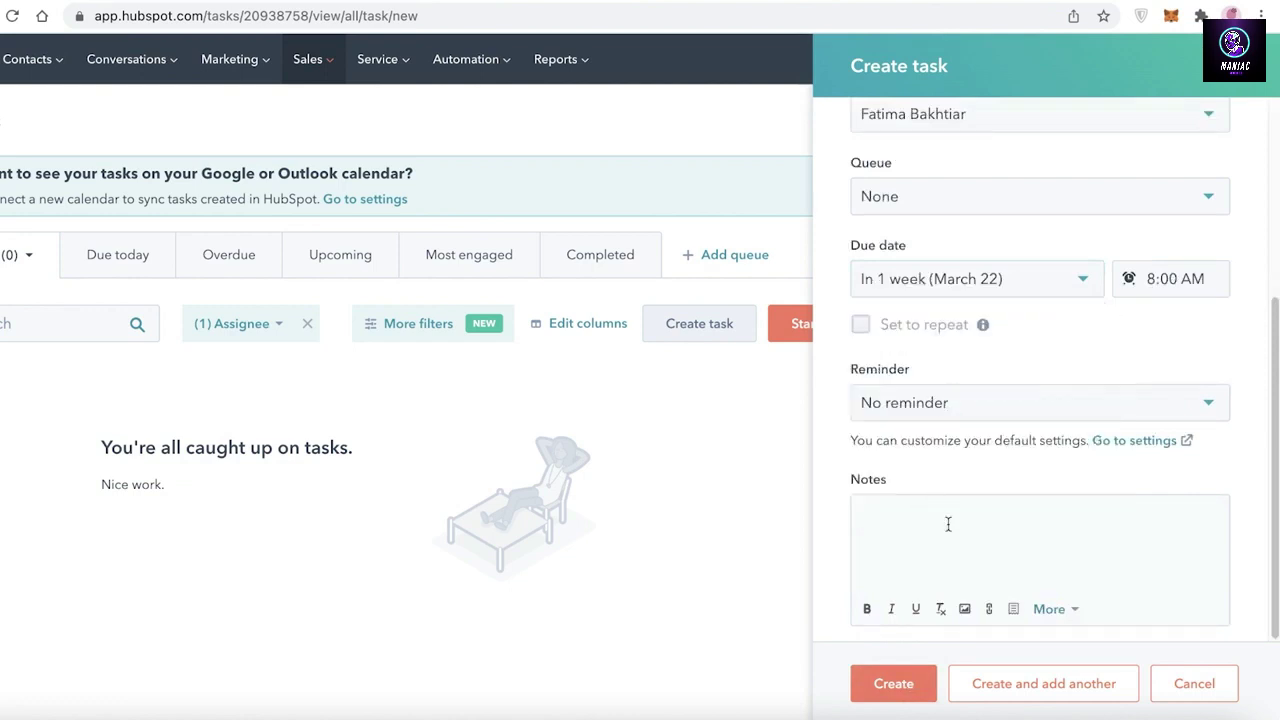
scroll(1017, 518, up, 5)
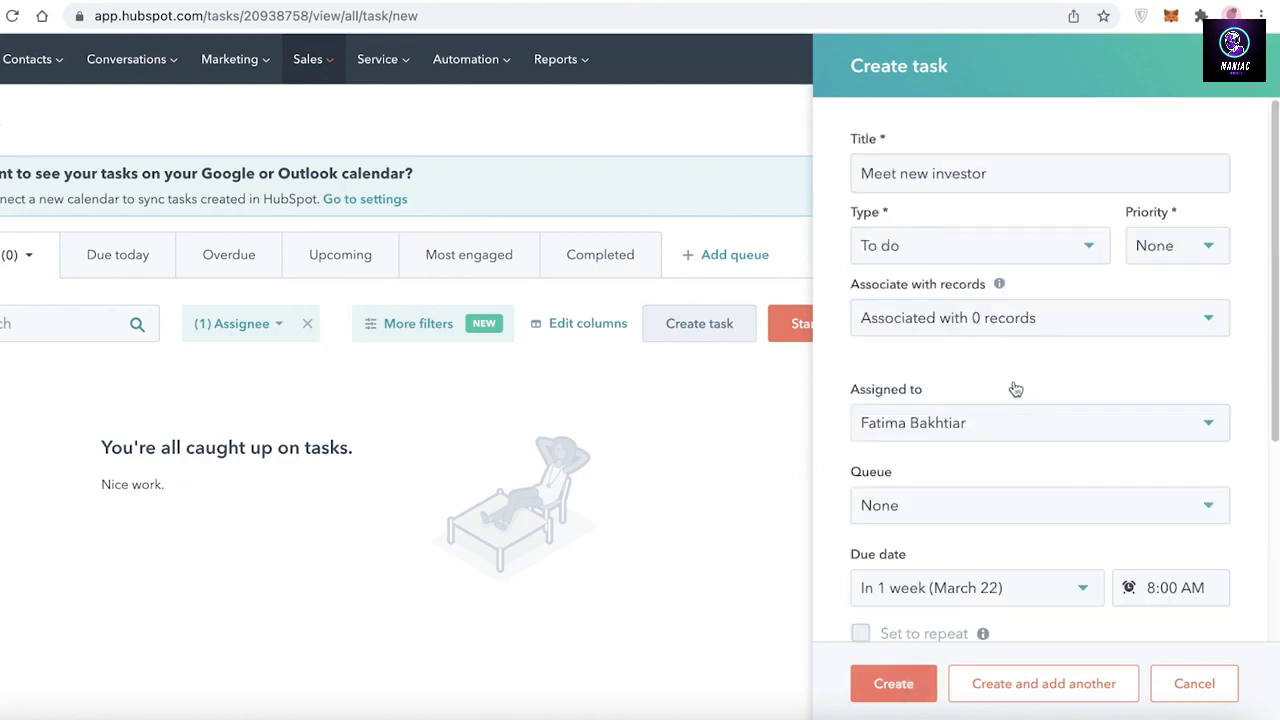
click(913, 335)
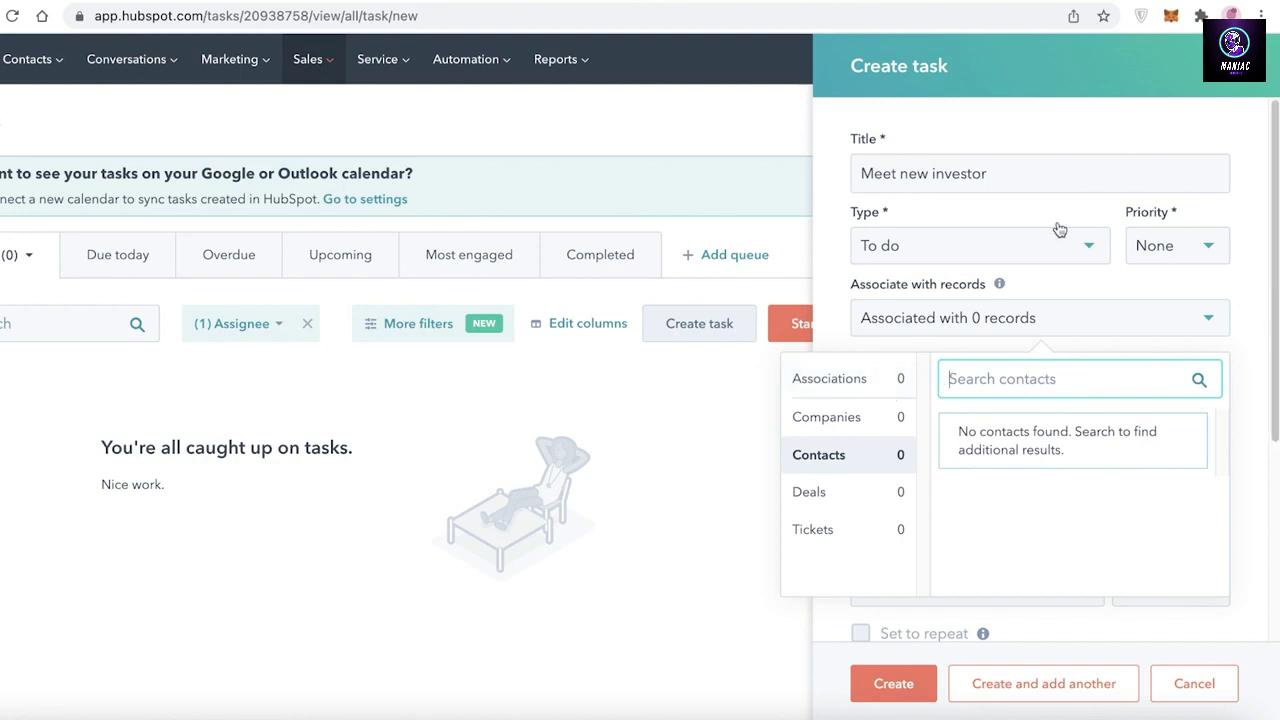
click(1048, 256)
scroll(1175, 358, down, 3)
click(912, 692)
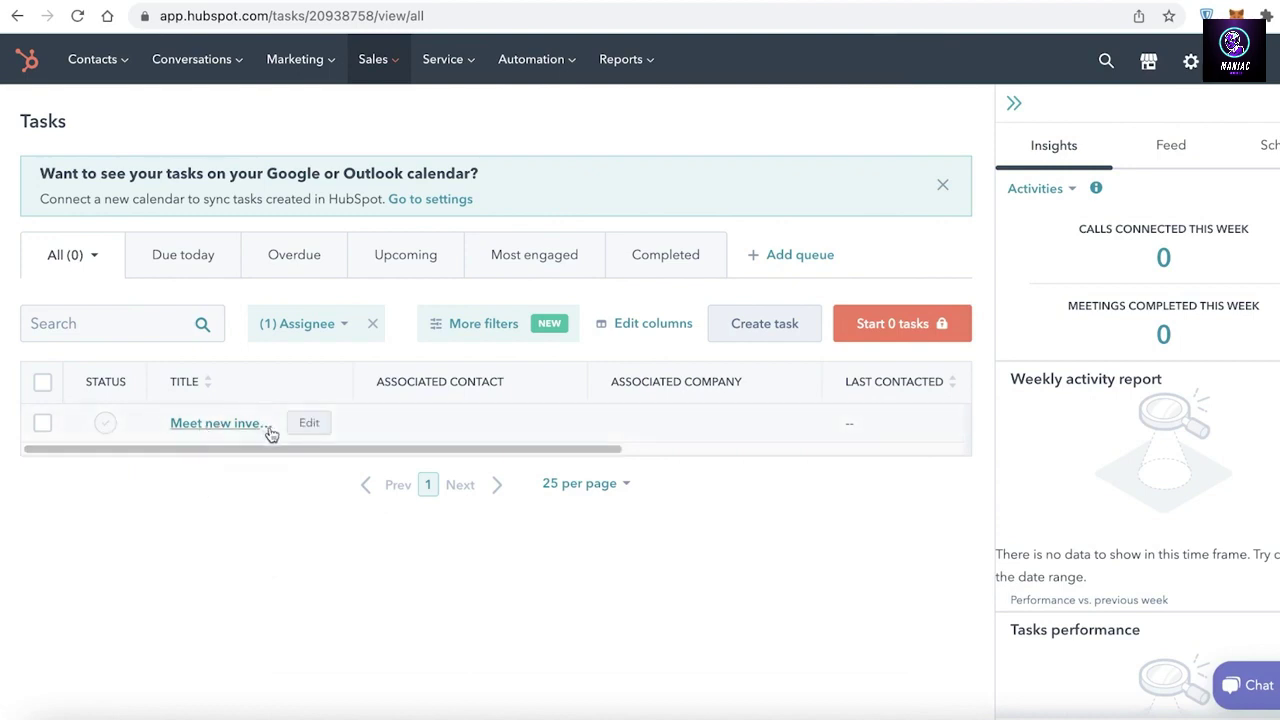
Mark the "Meet new investor" task as completed and dismiss the follow-up task offer.
click(106, 422)
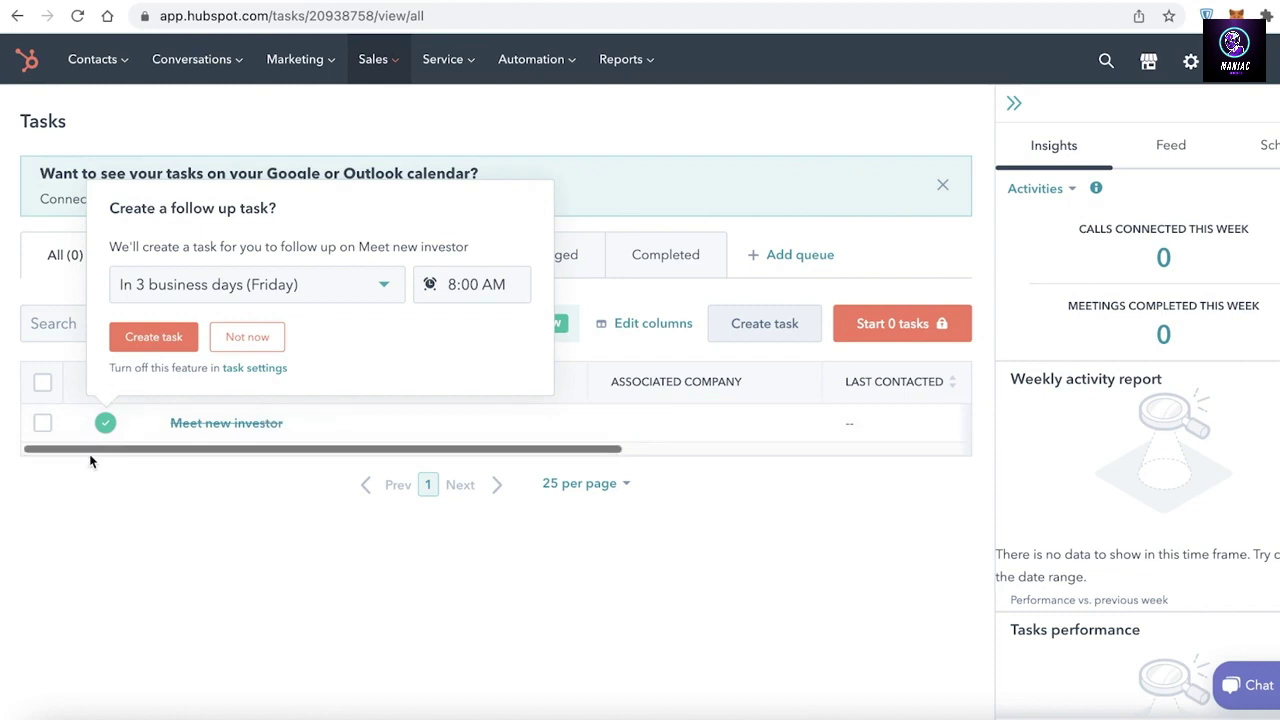
click(192, 498)
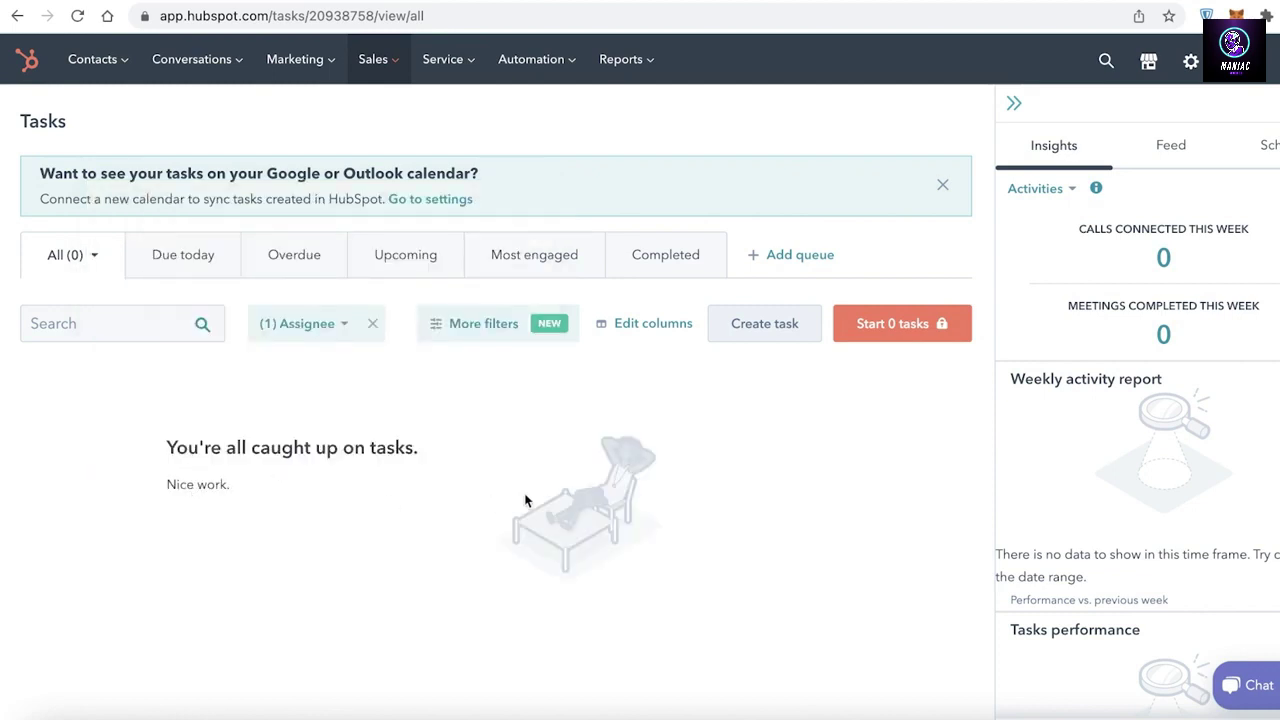
Look at the sales Meetings page and open the Documents page.
click(389, 68)
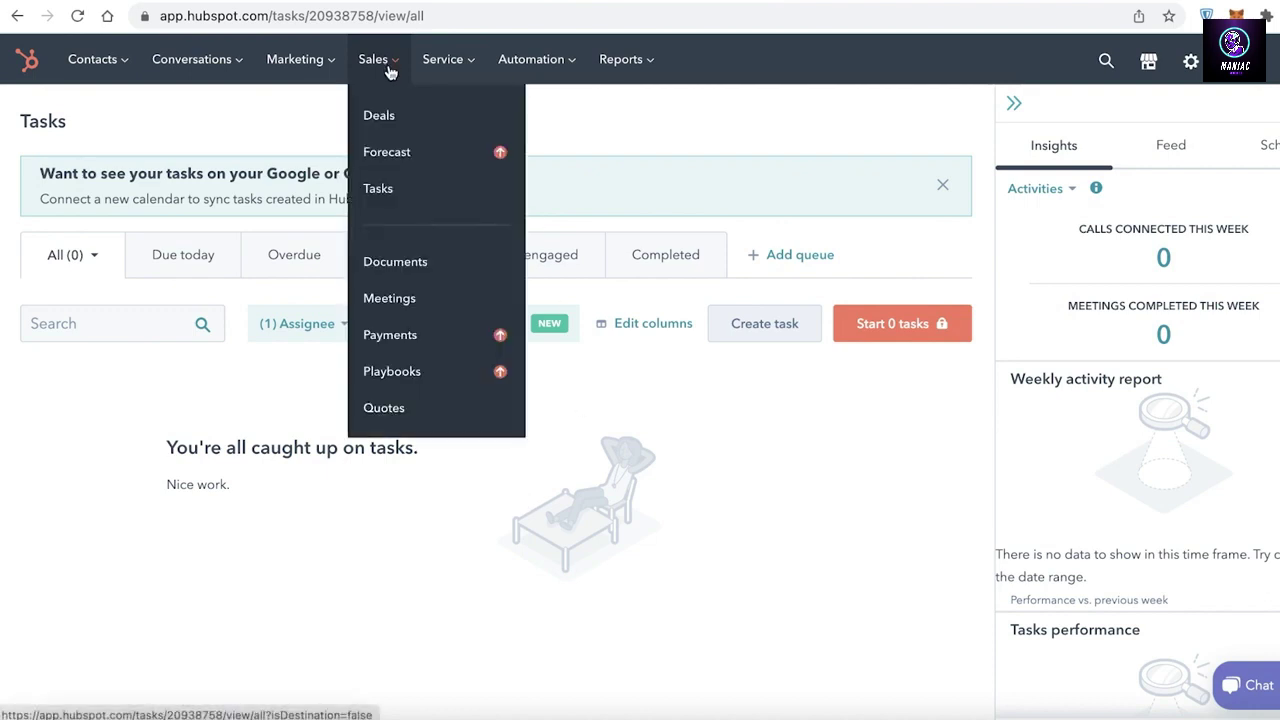
click(443, 298)
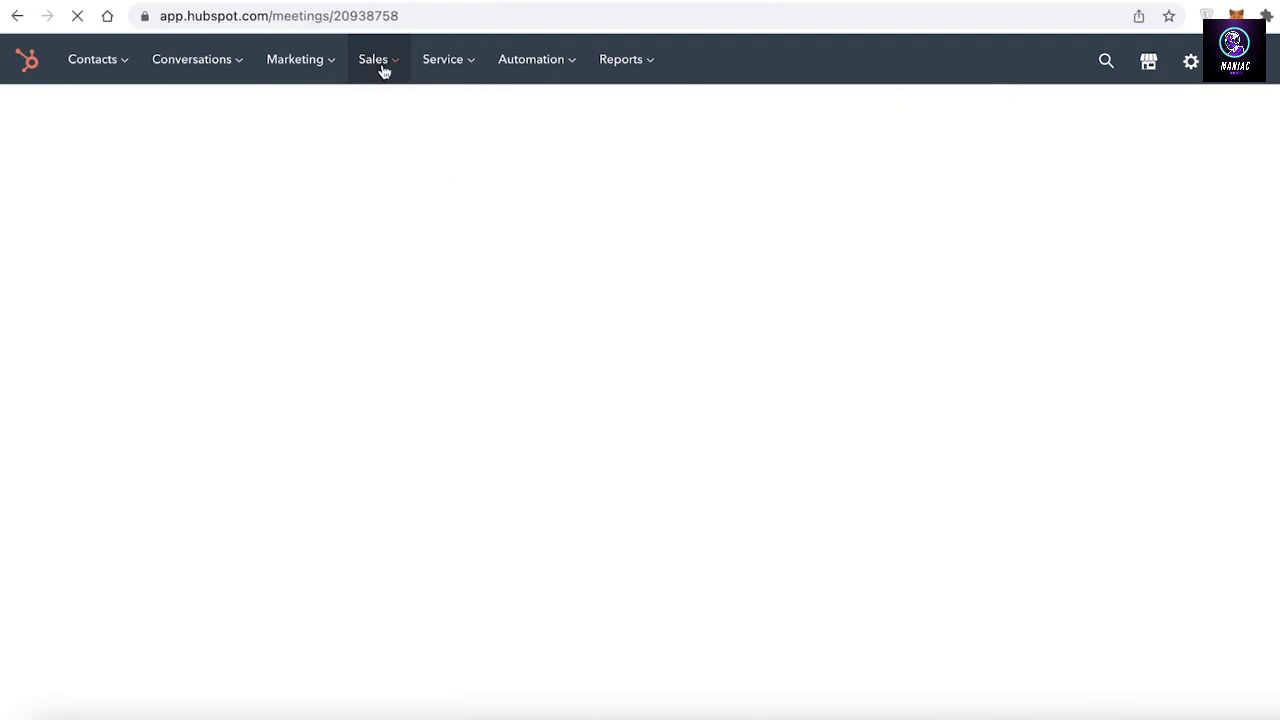
click(383, 68)
click(435, 266)
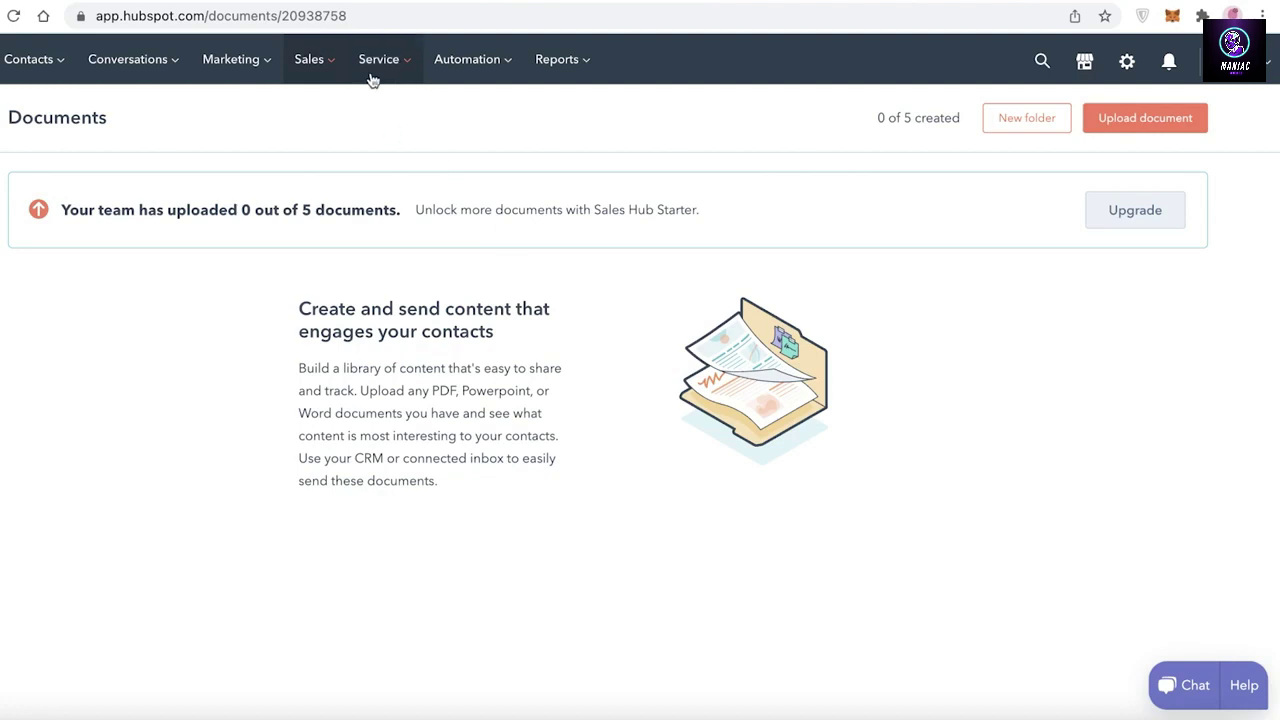
View the service Tickets list and the automation Sequences page.
mouse_move(368, 76)
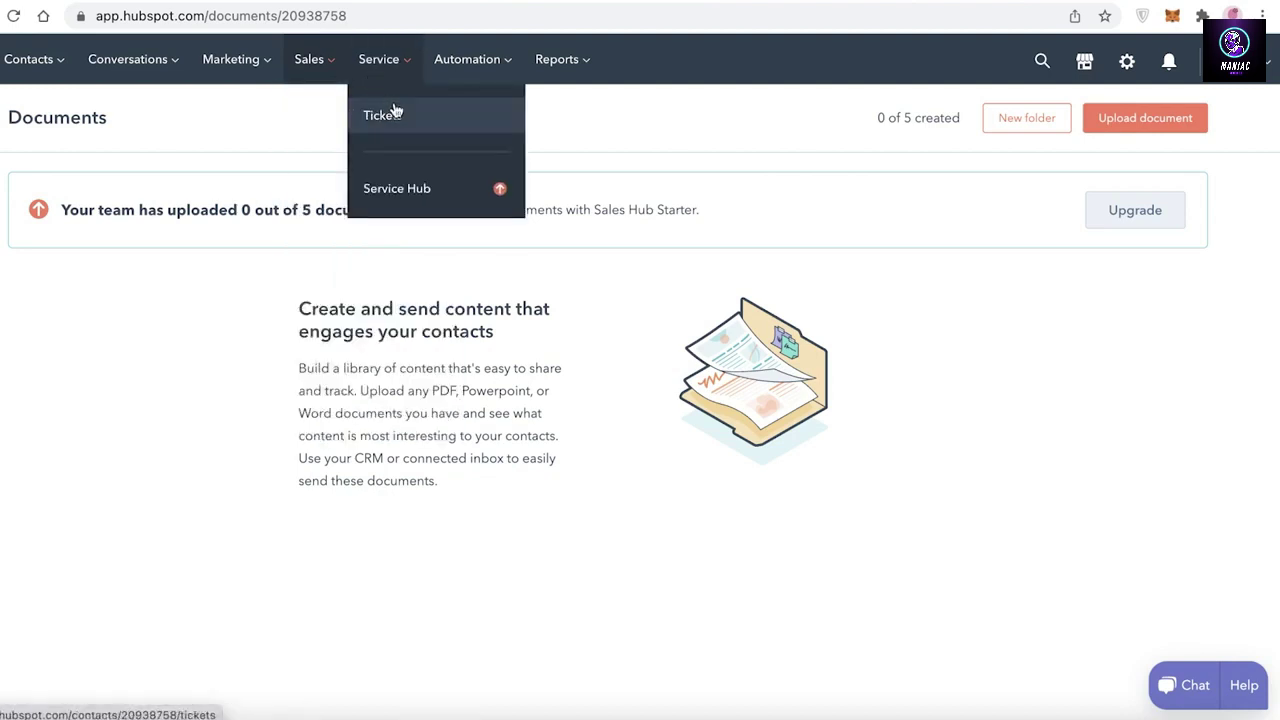
click(394, 112)
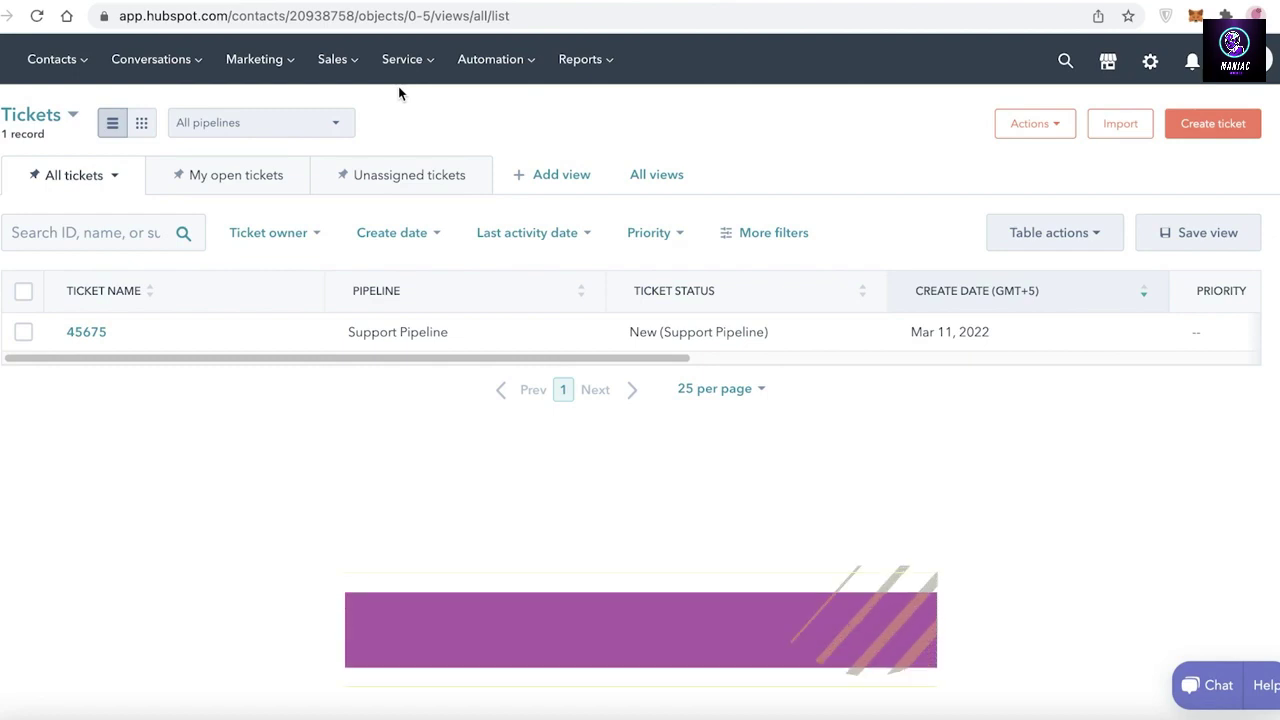
mouse_move(477, 89)
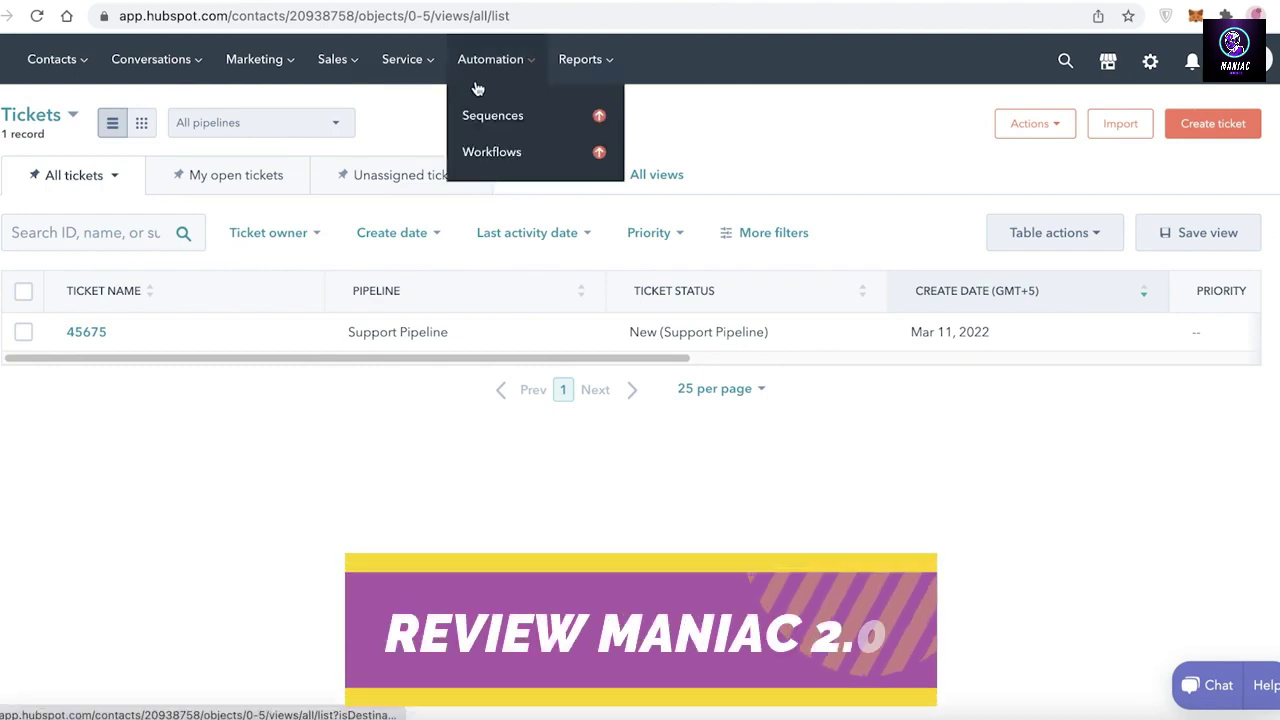
click(504, 126)
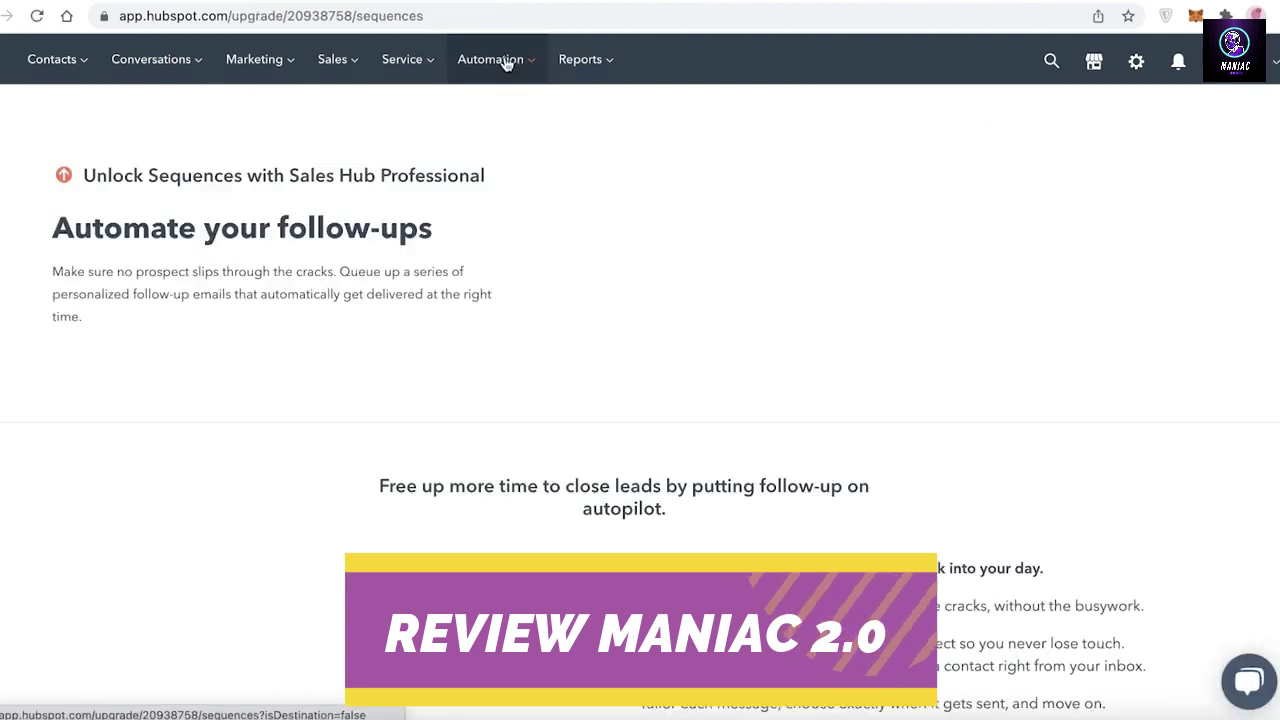
mouse_move(505, 60)
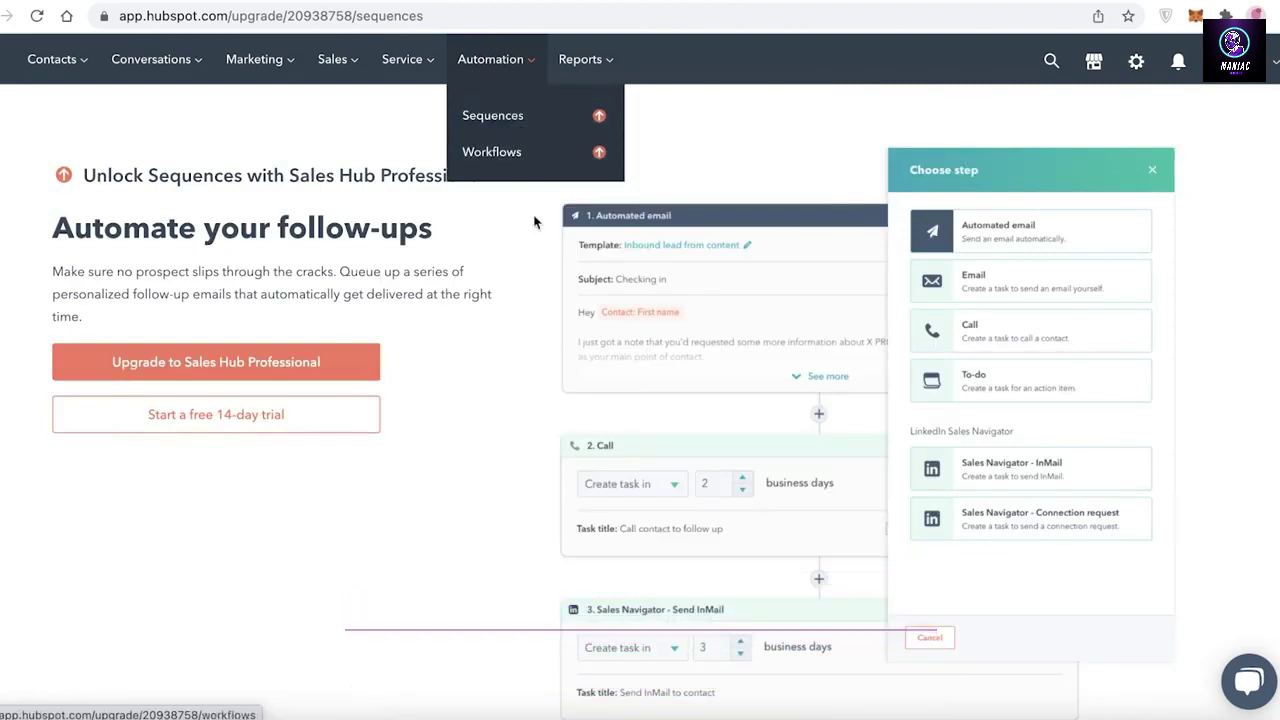
Open the reporting Analytics Tools and browse the ready-made dashboards in the dashboard library.
mouse_move(571, 57)
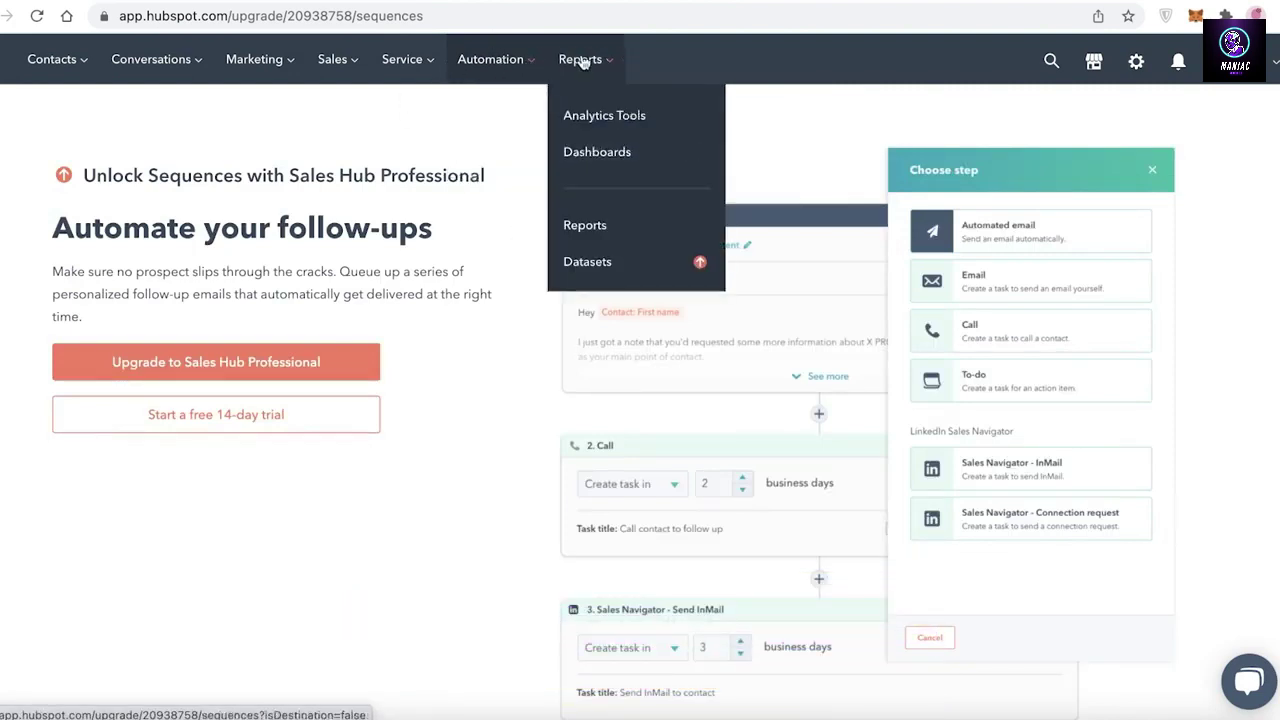
click(594, 108)
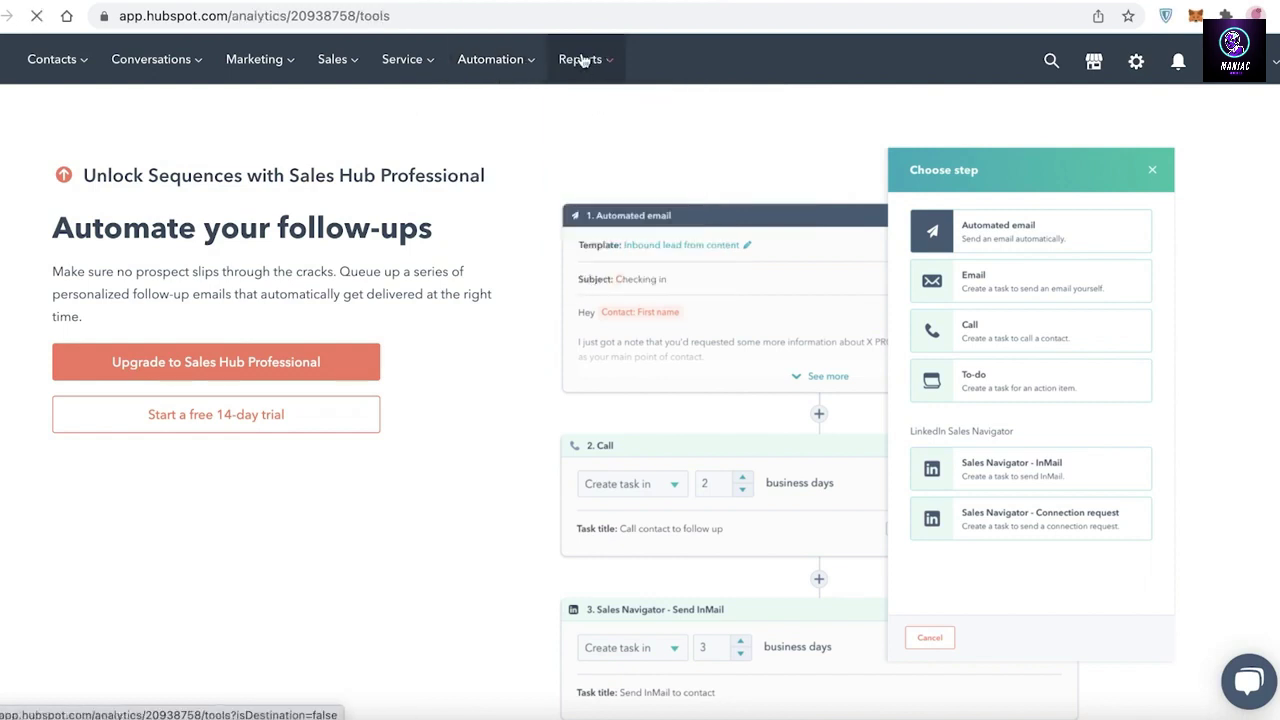
mouse_move(583, 61)
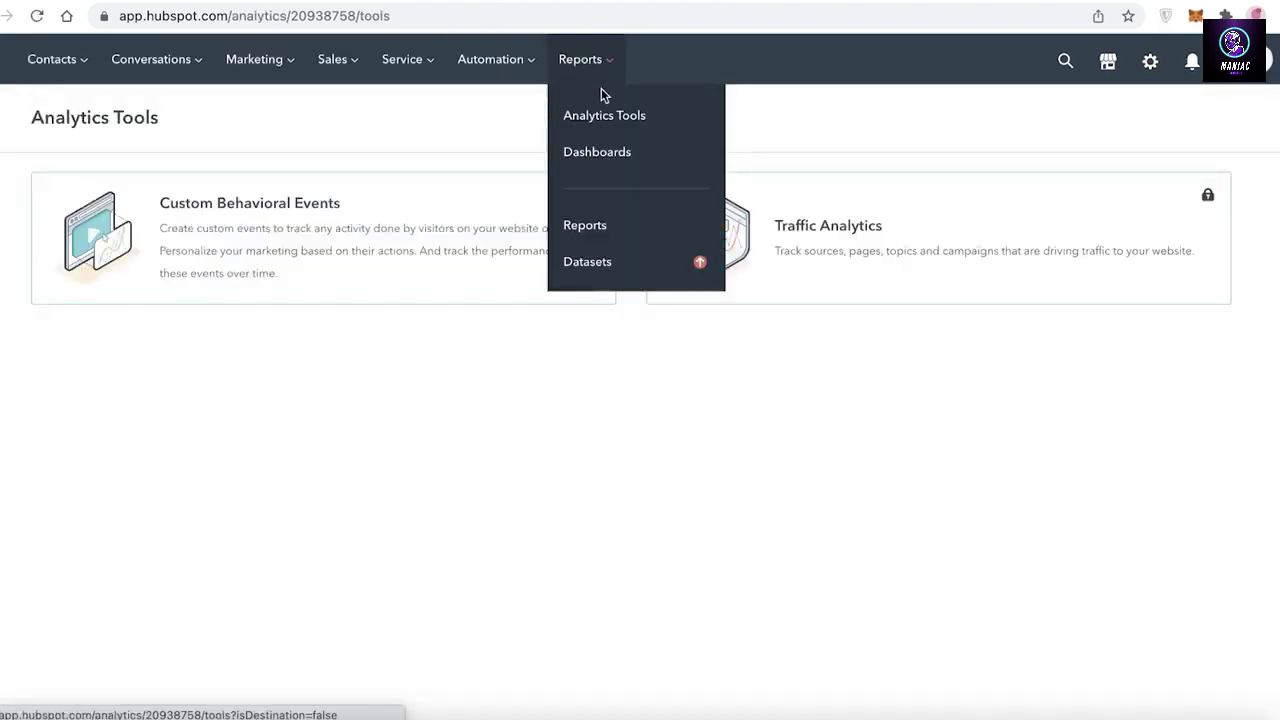
click(611, 150)
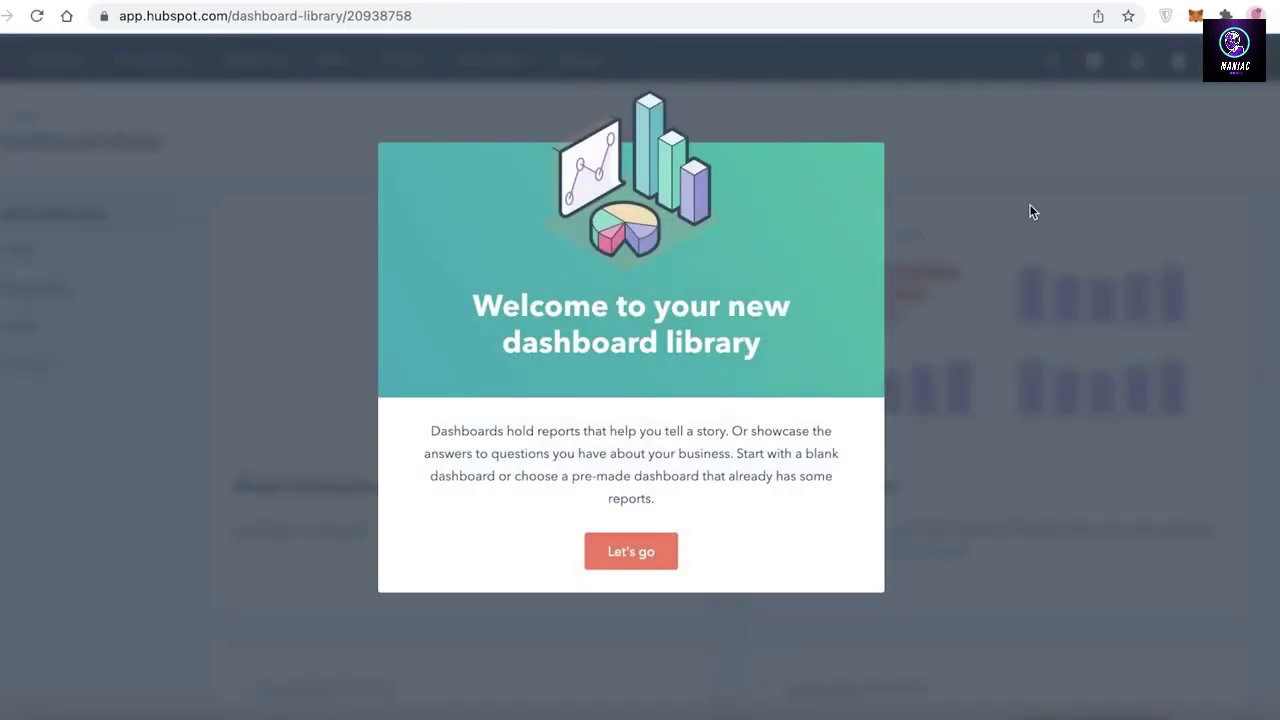
click(631, 551)
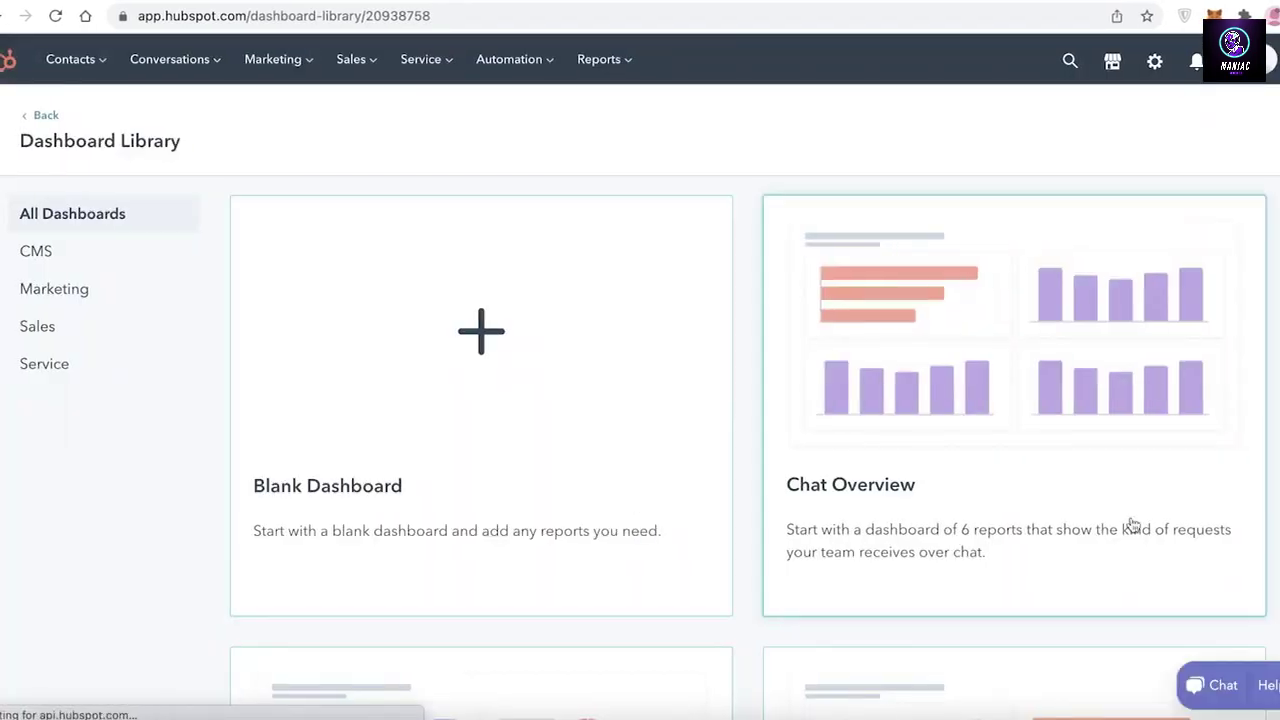
scroll(1132, 524, down, 12)
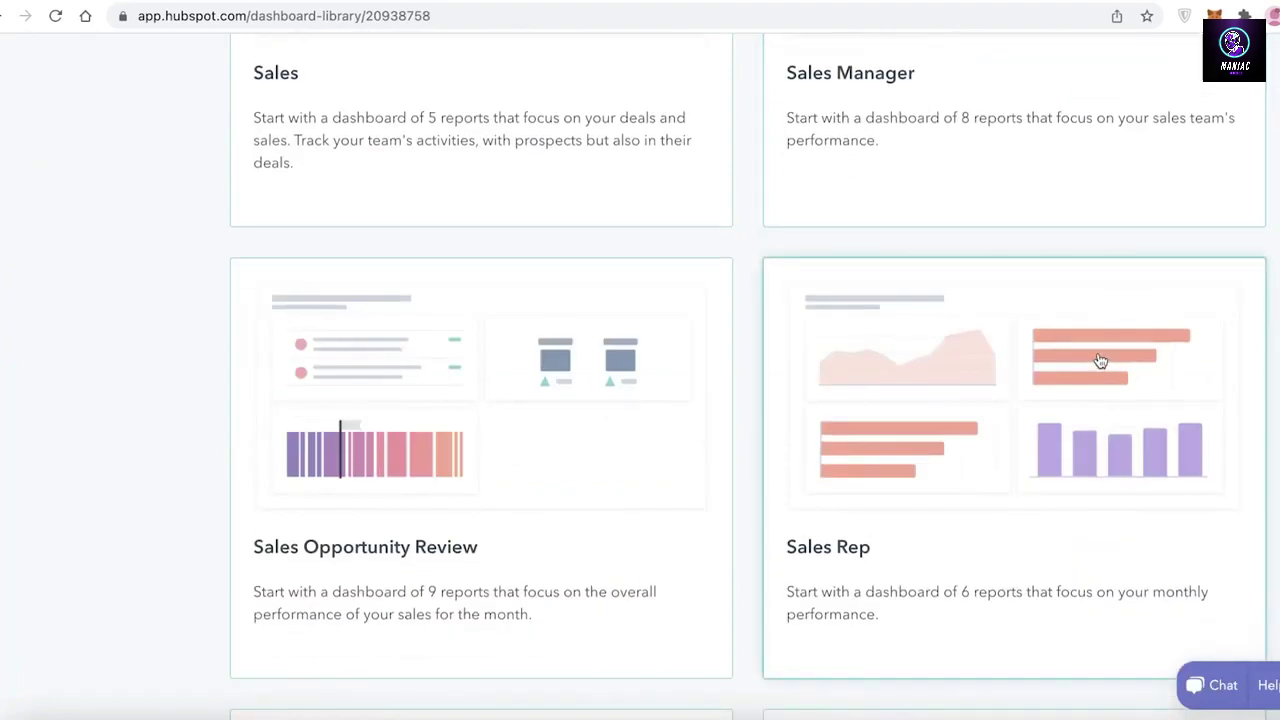
scroll(1100, 361, down, 4)
scroll(1100, 361, up, 18)
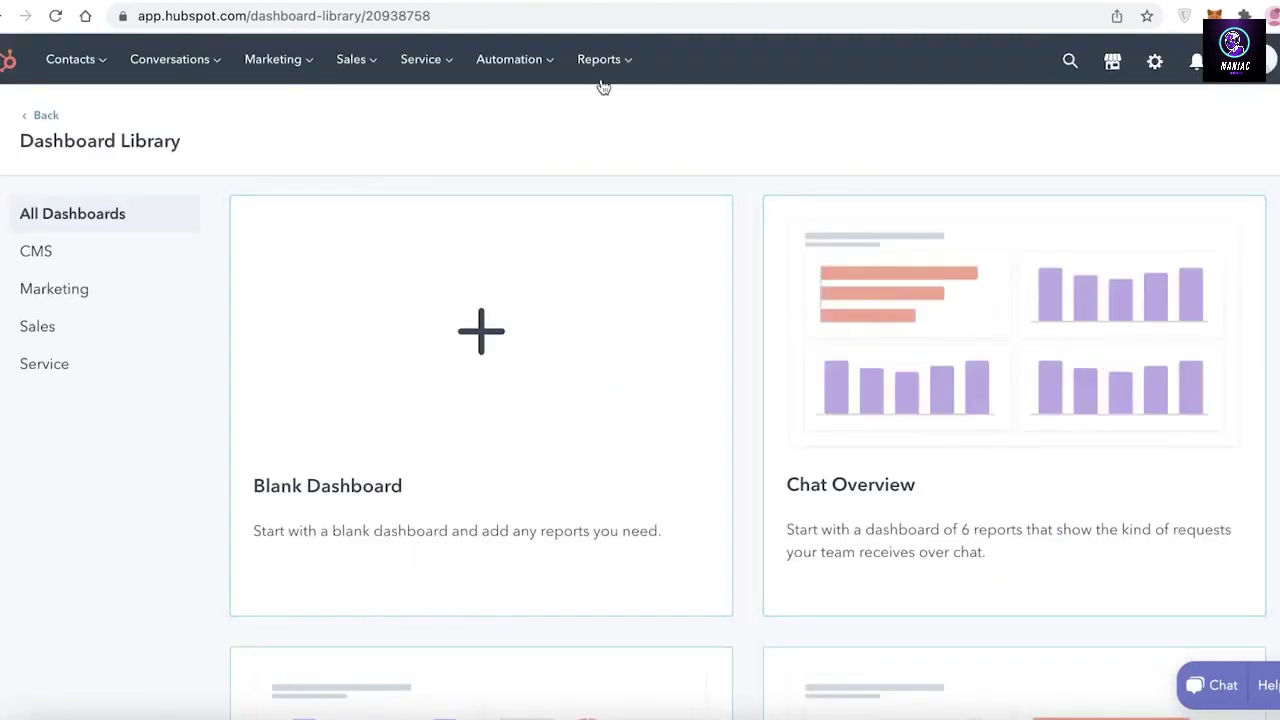
Return to the Analytics Tools page and open the CMS Hub pricing plans.
mouse_move(609, 66)
click(617, 108)
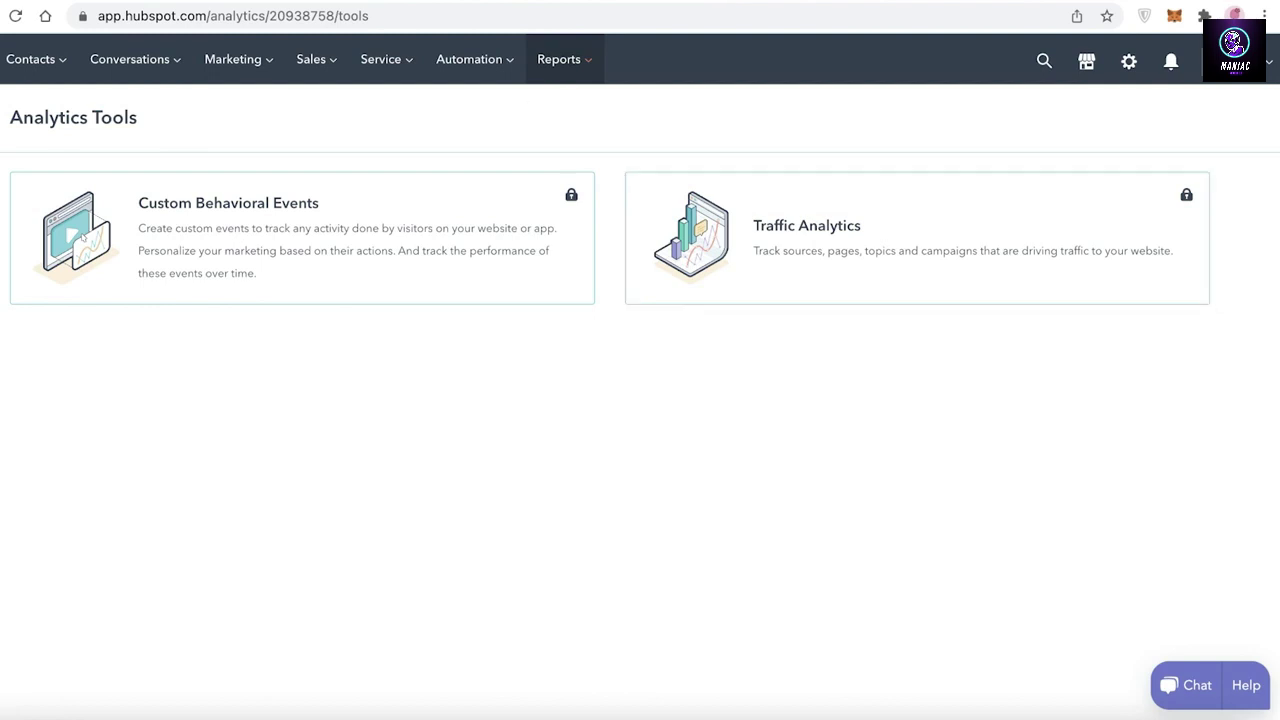
click(0, 62)
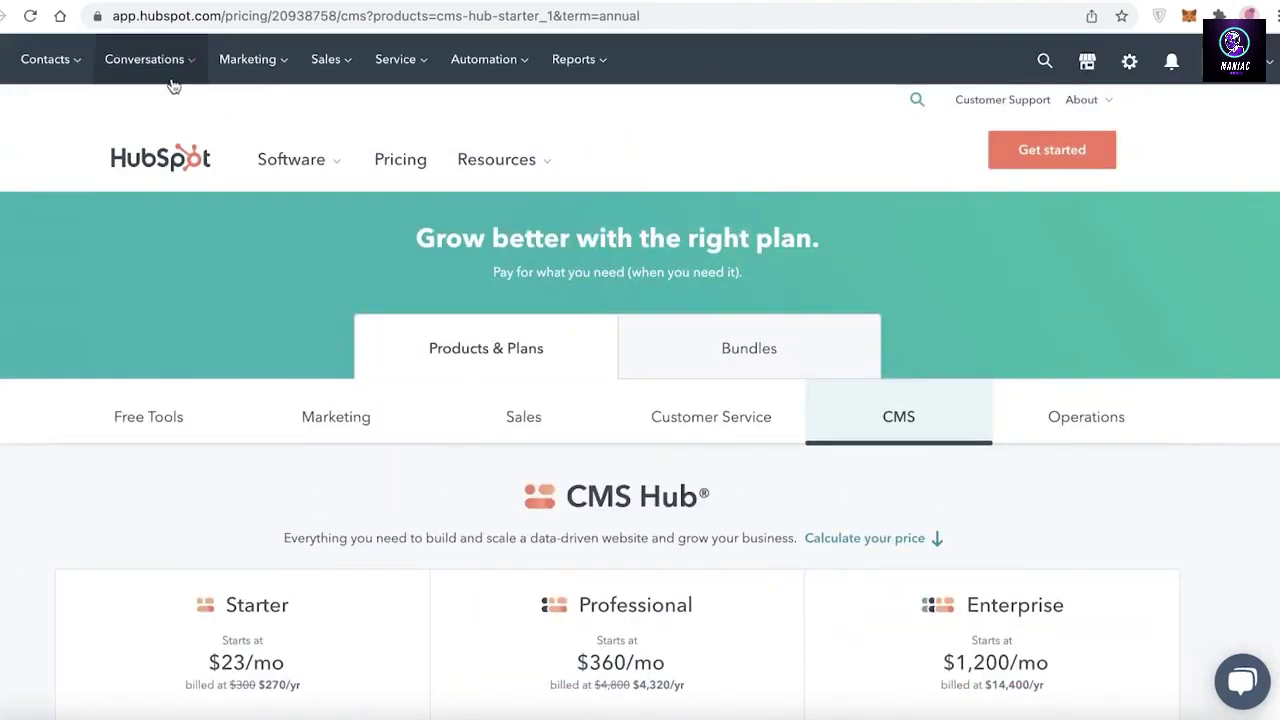
Open the Free HubSpot CRM product page and view its section for salespeople.
mouse_move(325, 162)
click(434, 298)
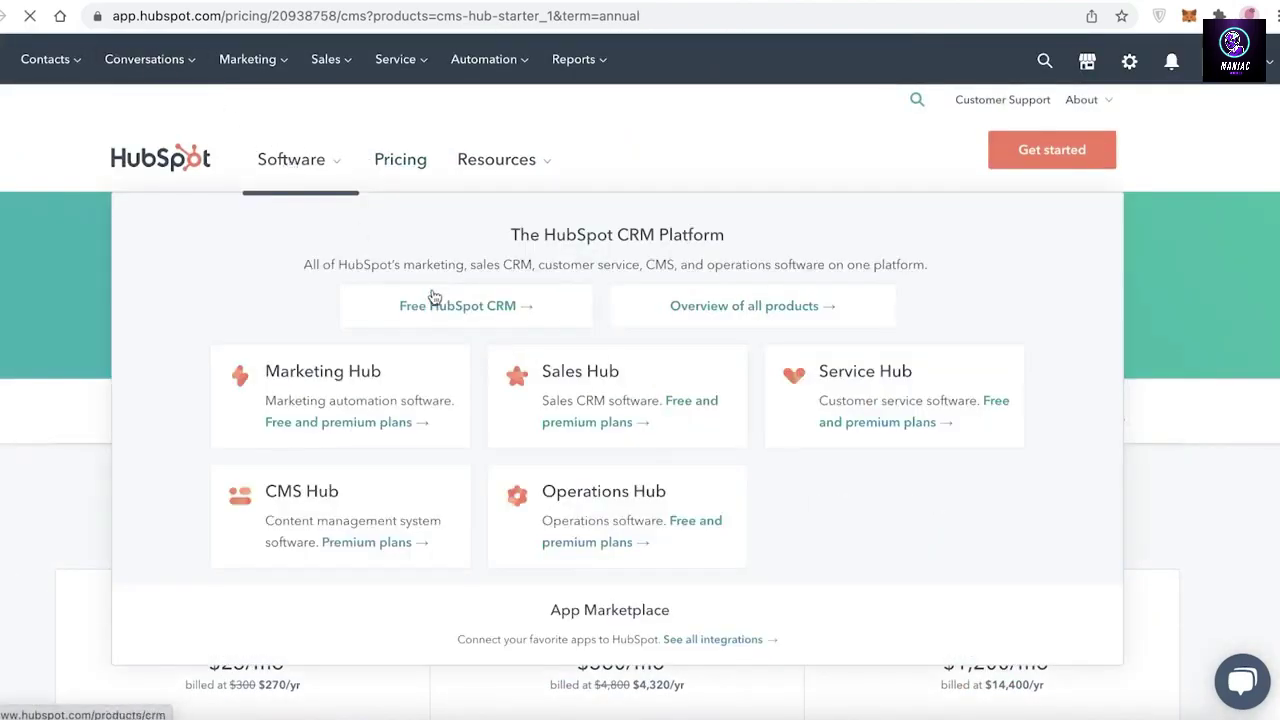
scroll(440, 315, down, 10)
scroll(440, 310, up, 6)
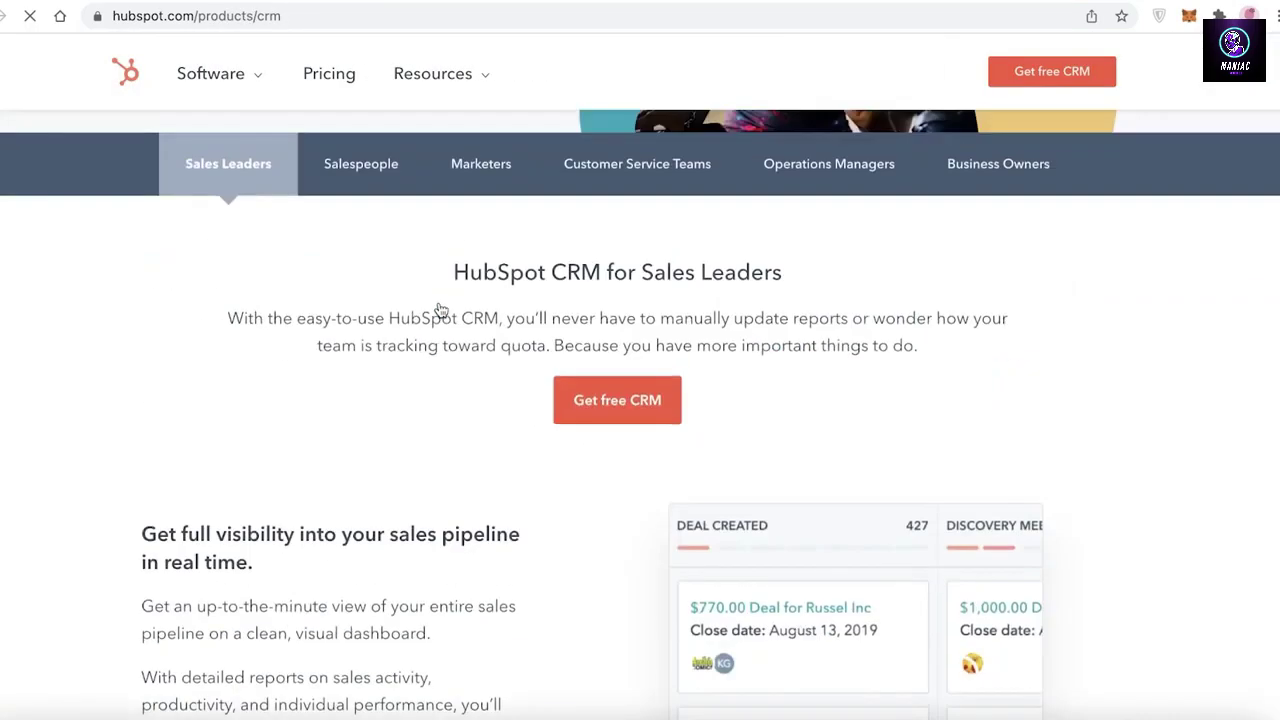
scroll(407, 267, up, 2)
click(408, 372)
scroll(420, 372, down, 2)
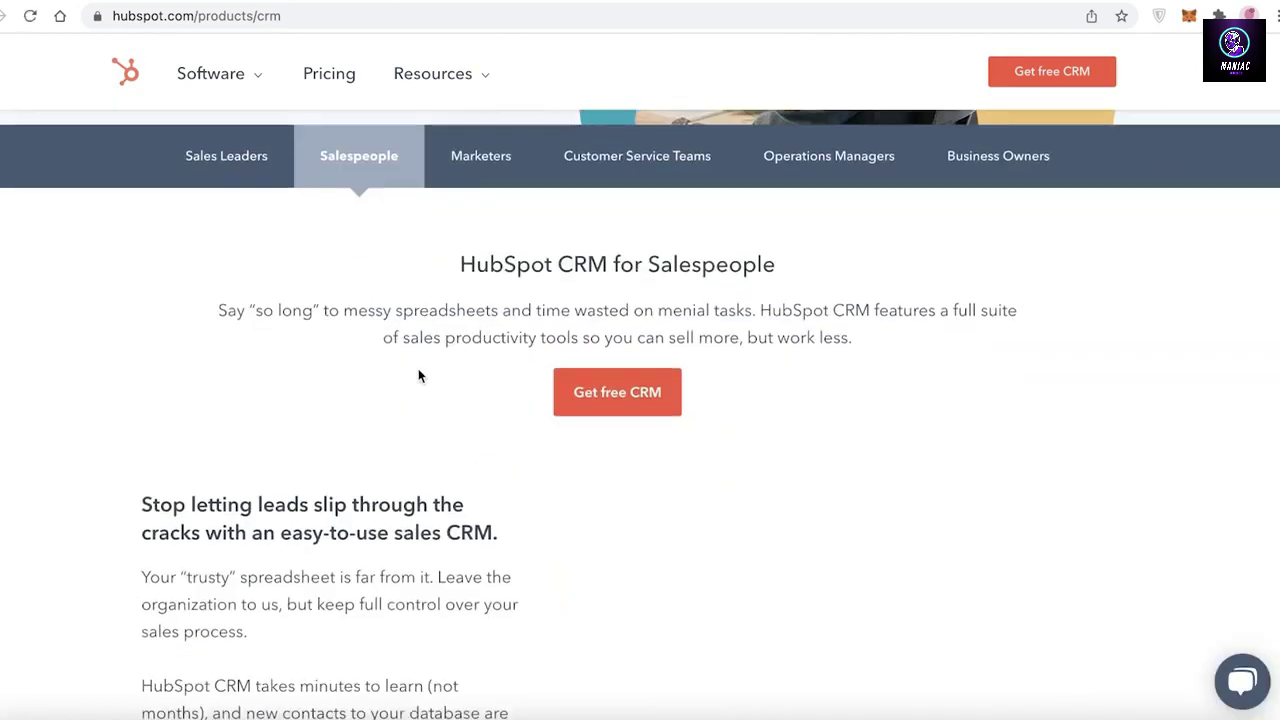
Open the Marketing Hub product page from the list of HubSpot software products.
scroll(420, 371, up, 1)
click(214, 92)
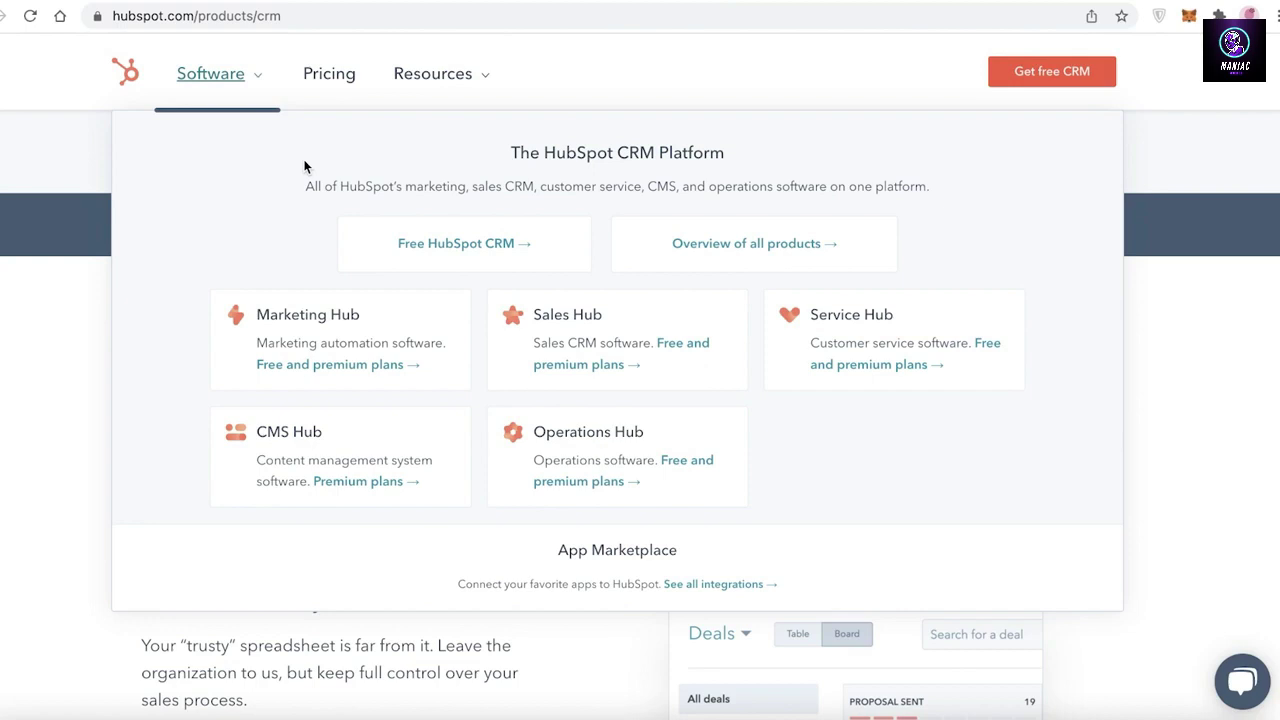
click(346, 332)
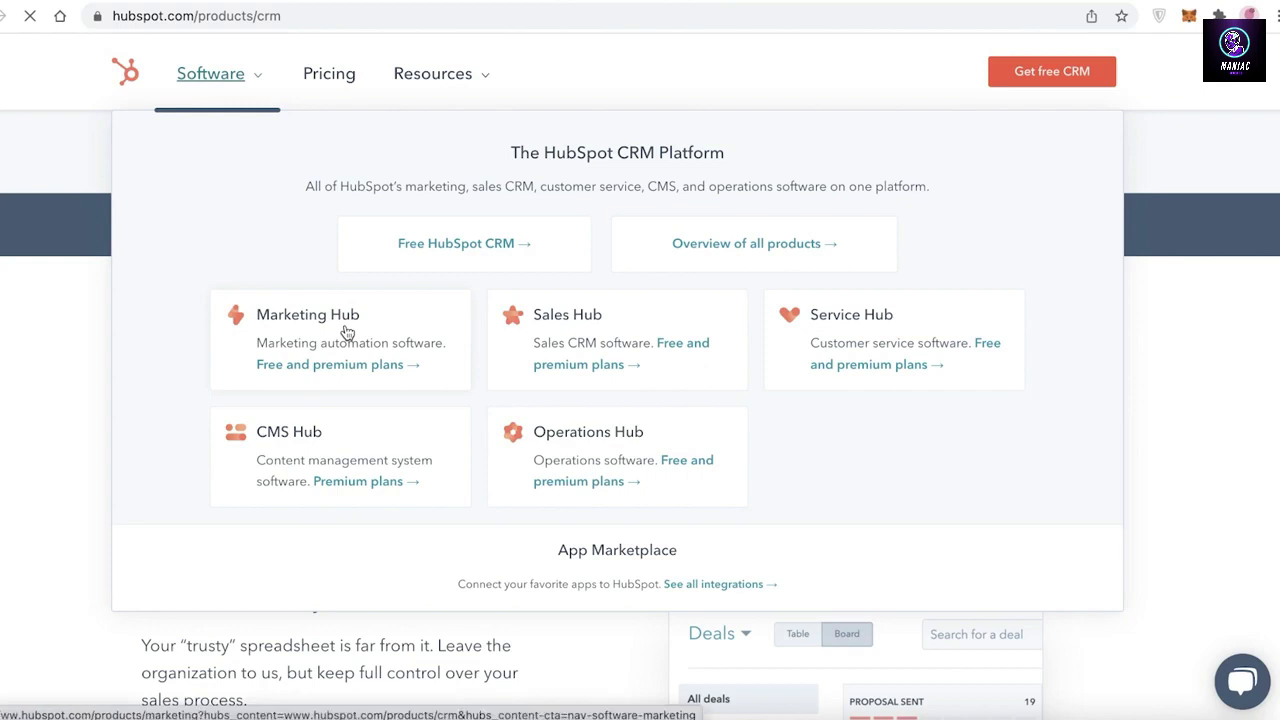
click(346, 332)
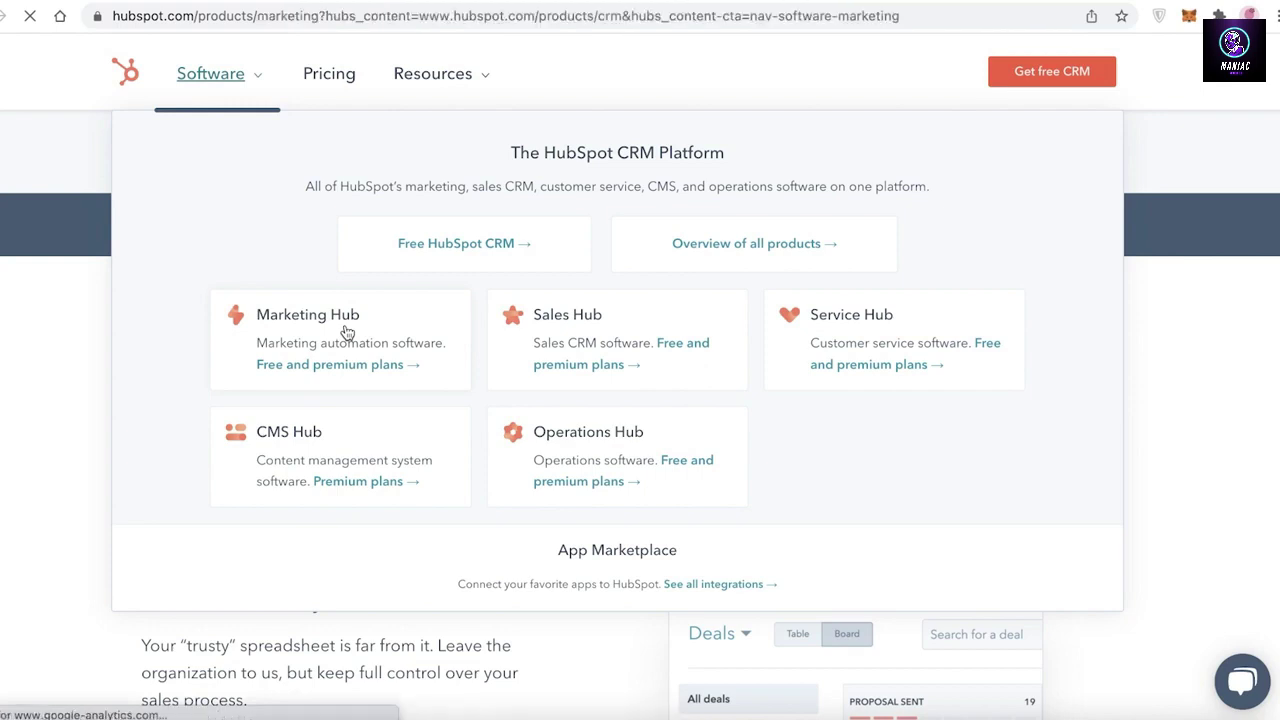